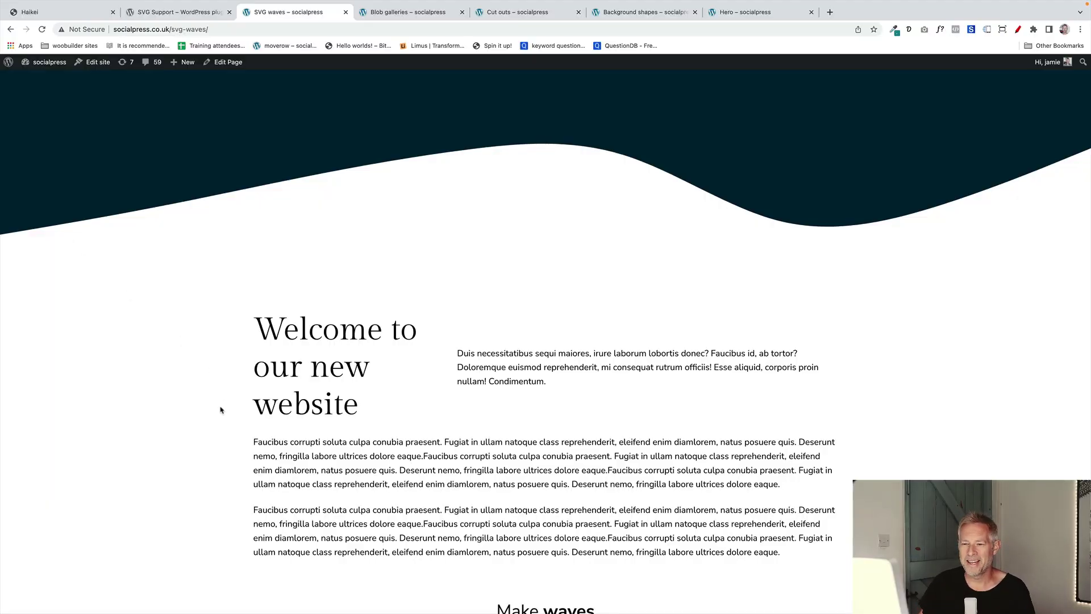
# Scroll the SVG waves page to view its top and bottom waves, then go to Blob galleries
pyautogui.scroll(-3, 220, 410)
pyautogui.scroll(2, 220, 410)
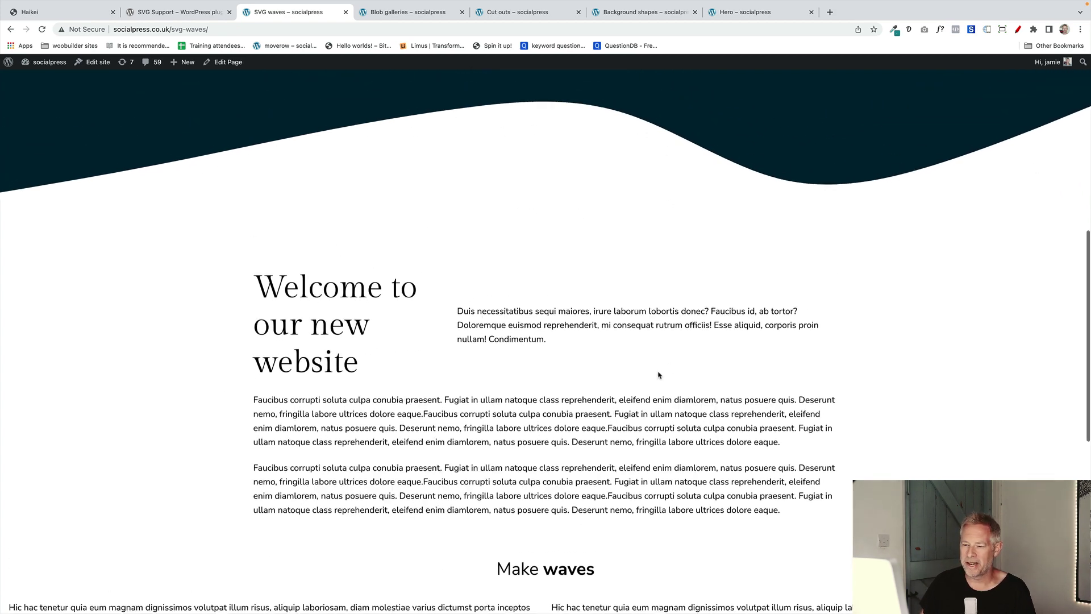
pyautogui.scroll(-8, 658, 376)
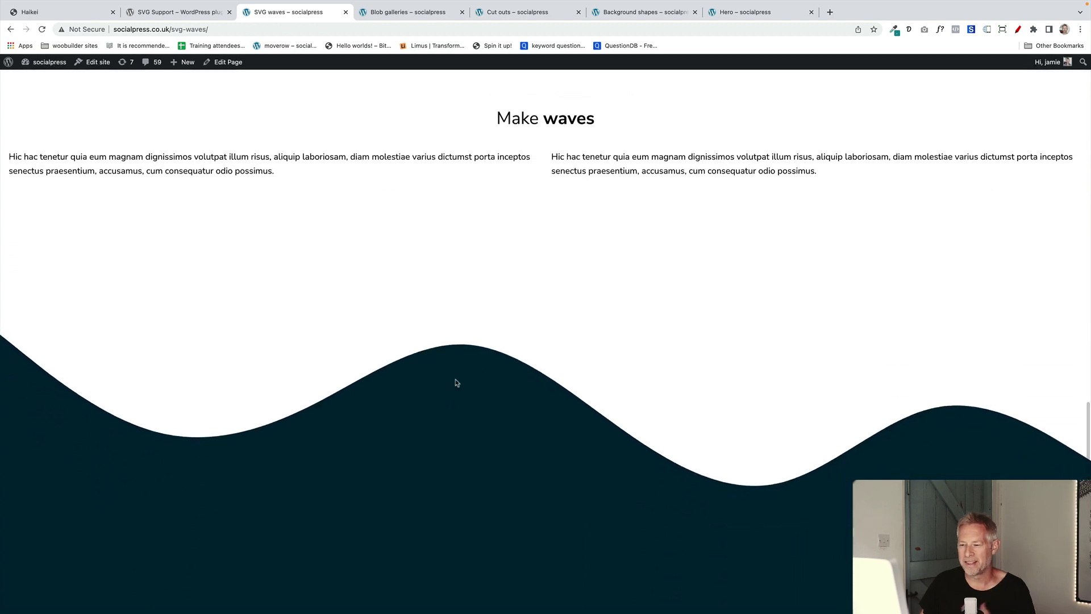
pyautogui.hotkey('ctrl', 'Tab')
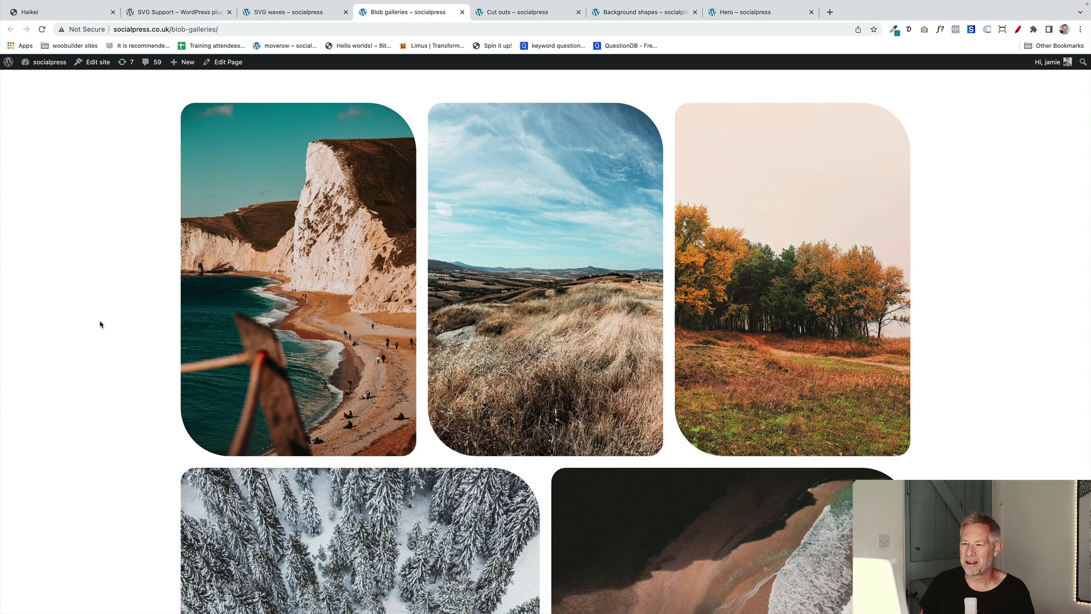
# Browse the rounded Blob galleries images, then scroll through the Cut outs page
pyautogui.scroll(-6, 99, 329)
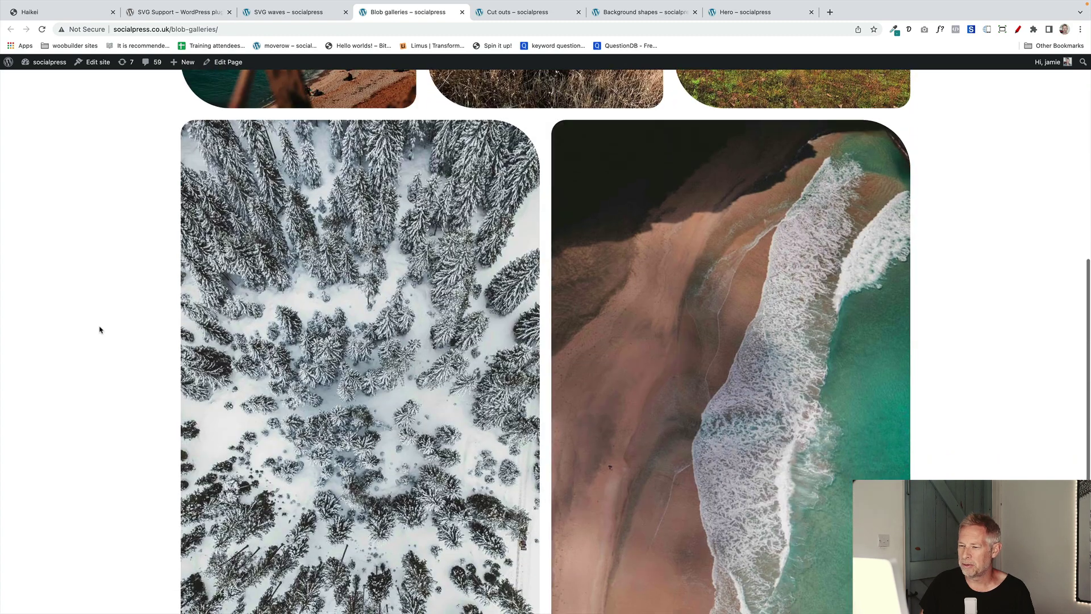
pyautogui.scroll(4, 267, 180)
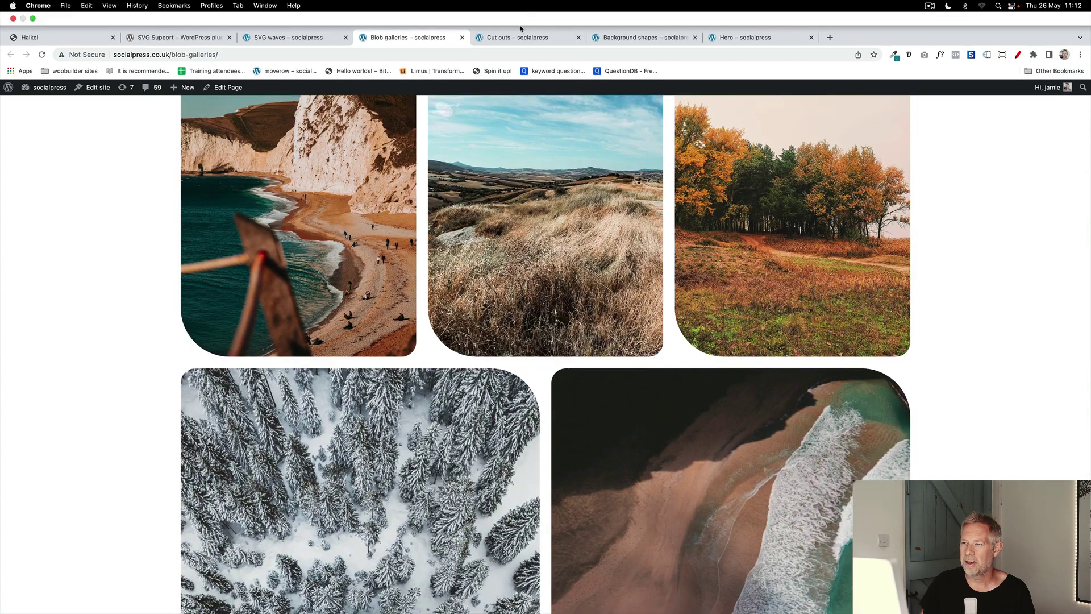
pyautogui.click(517, 33)
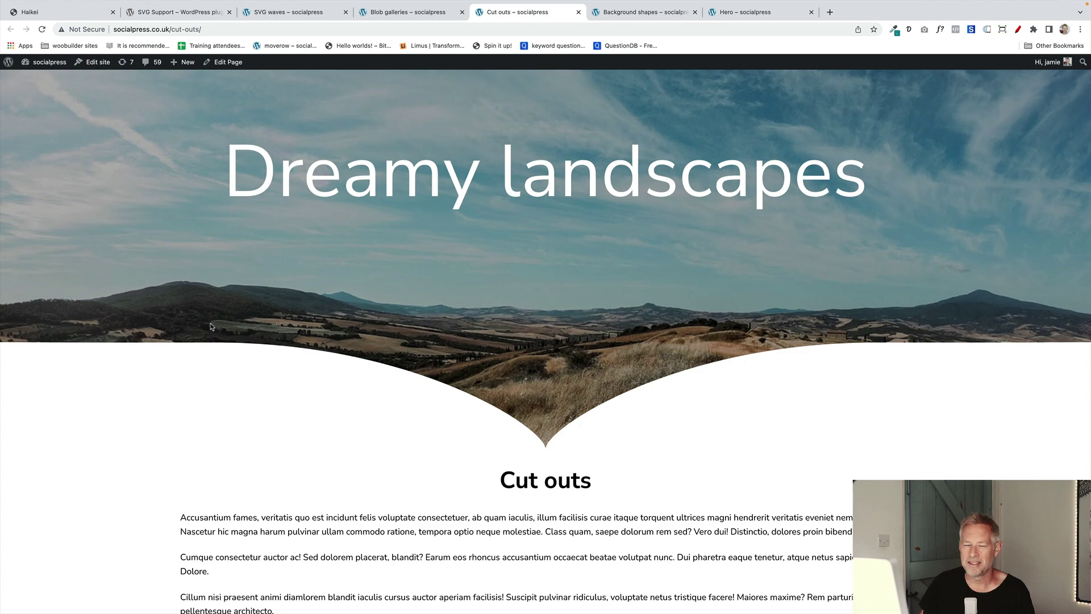
pyautogui.scroll(-2, 151, 380)
pyautogui.scroll(4, 151, 381)
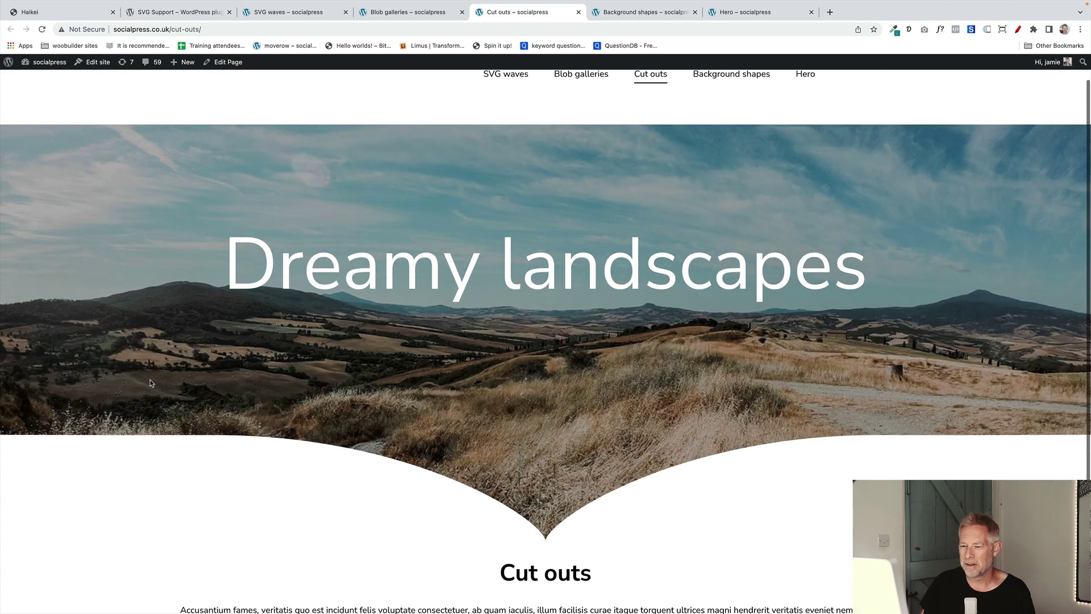
pyautogui.scroll(-3, 151, 383)
pyautogui.scroll(1, 151, 383)
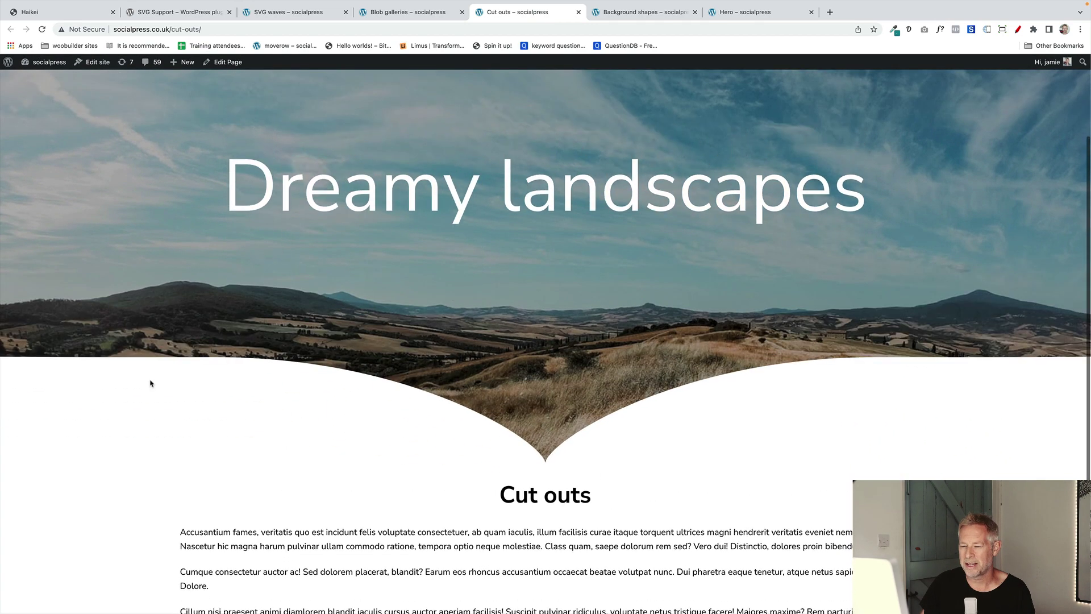
# Scroll through the Background shapes page with its Football and Cricket shapes
pyautogui.hotkey('ctrl', 'Tab')
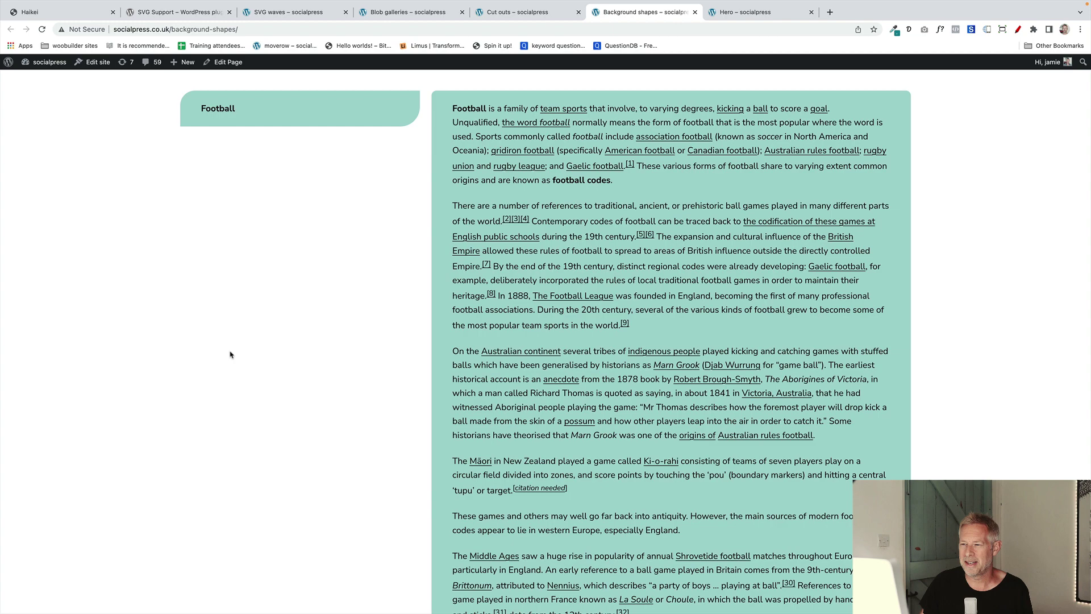
pyautogui.scroll(-10, 230, 355)
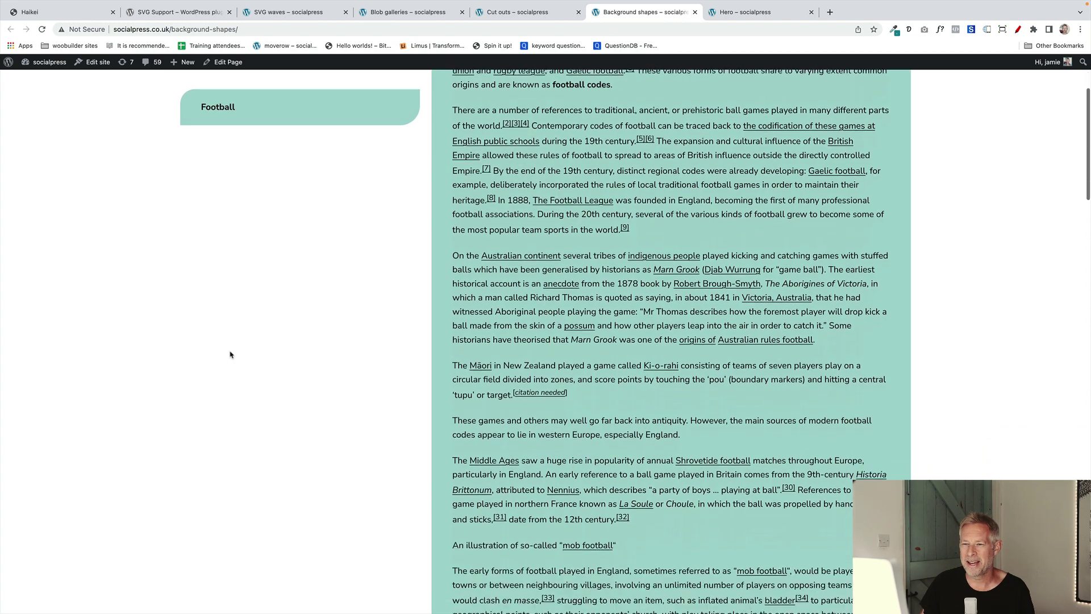
pyautogui.scroll(-9, 230, 354)
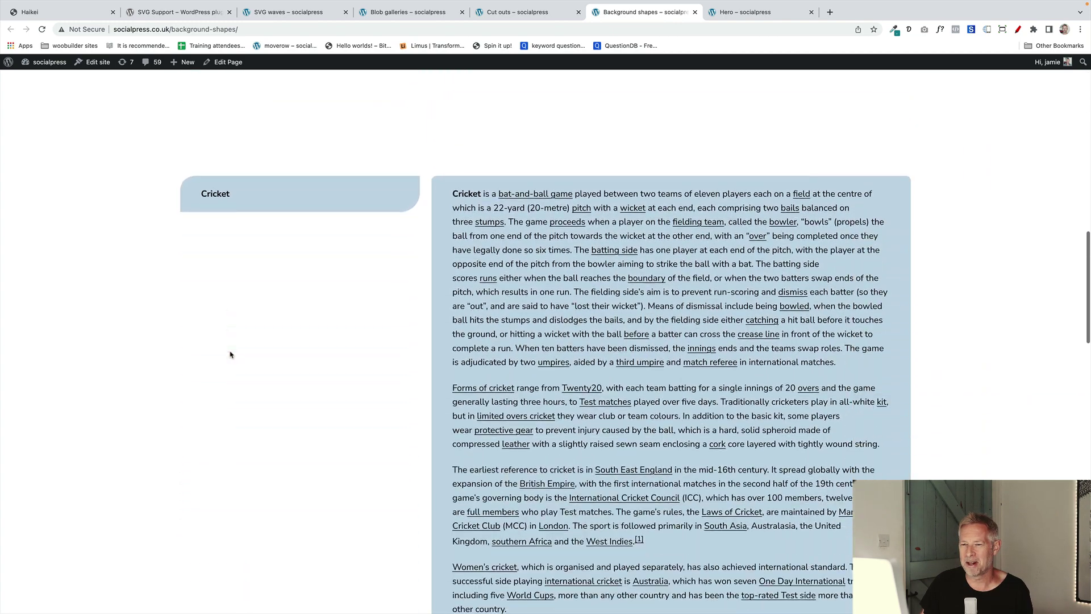
pyautogui.scroll(20, 230, 354)
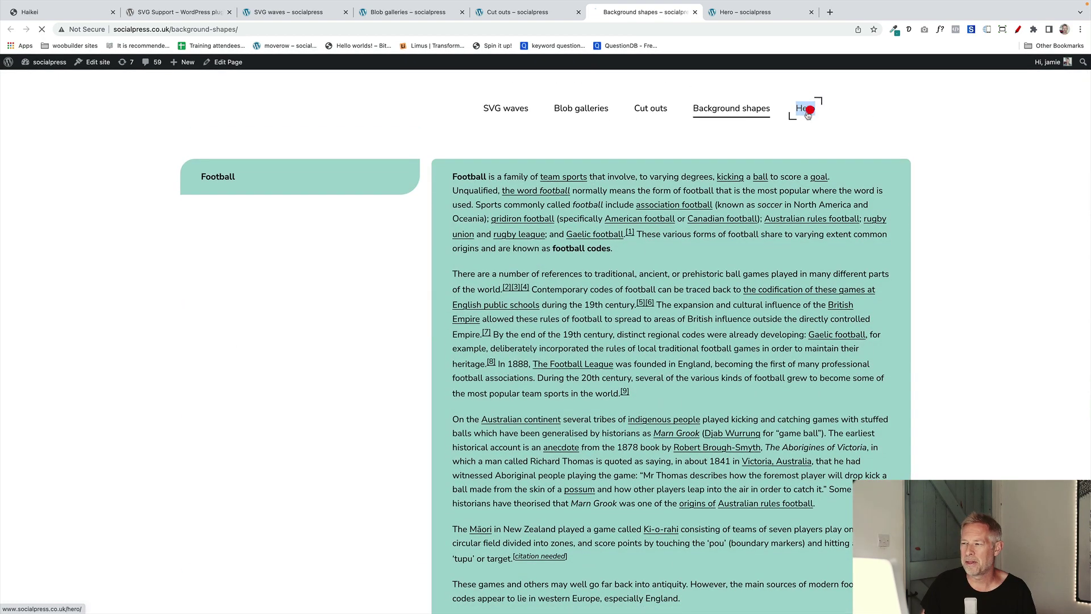
# Open the Hero page from the site navigation
pyautogui.click(807, 109)
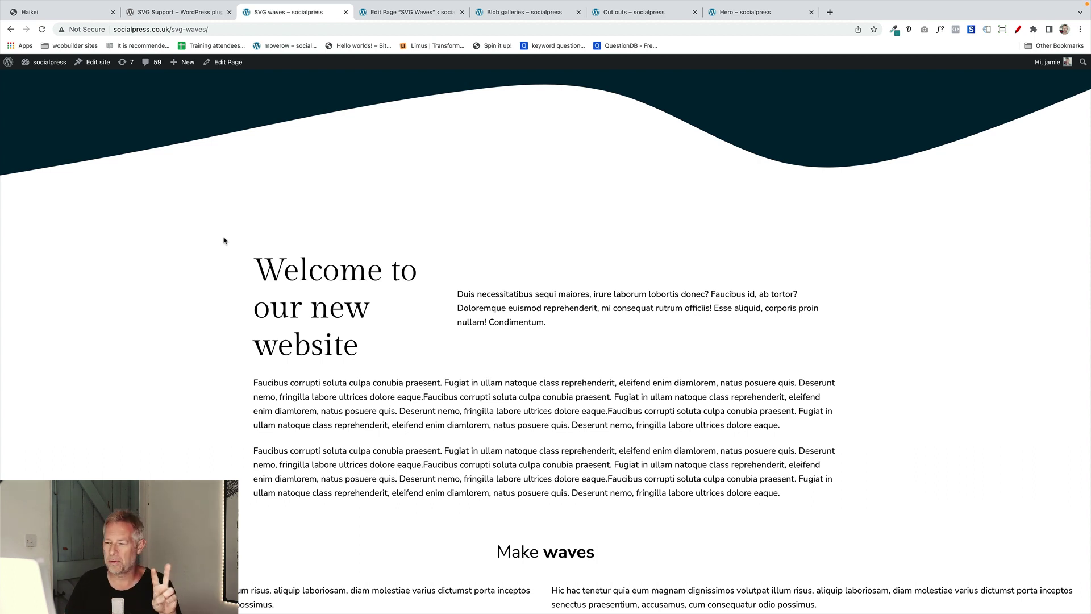
# Set the Haikei wave background colour to light blue 56a5cc
pyautogui.click(75, 14)
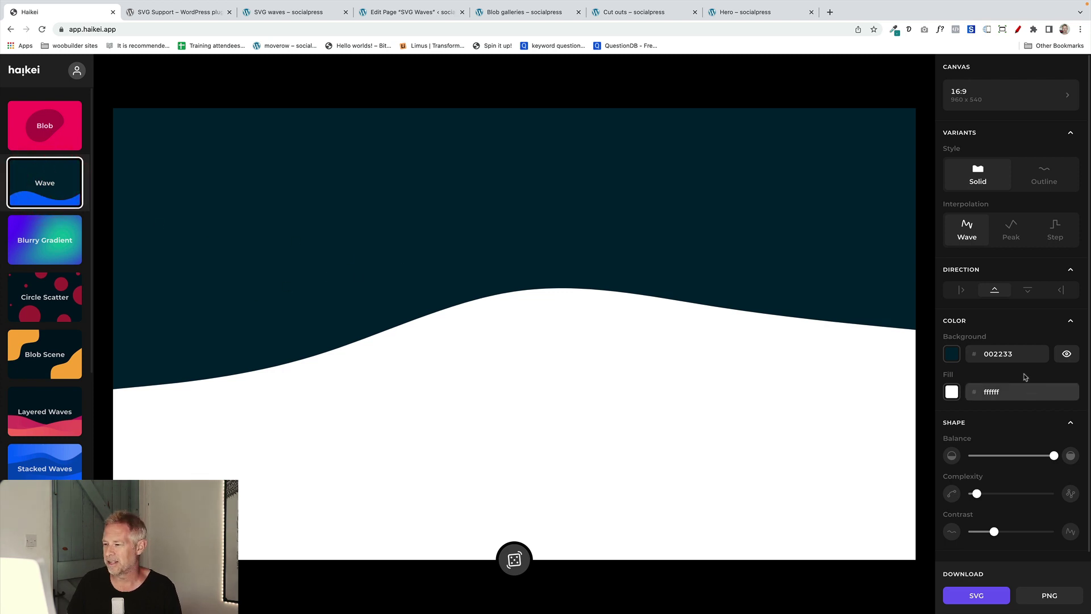
pyautogui.click(952, 353)
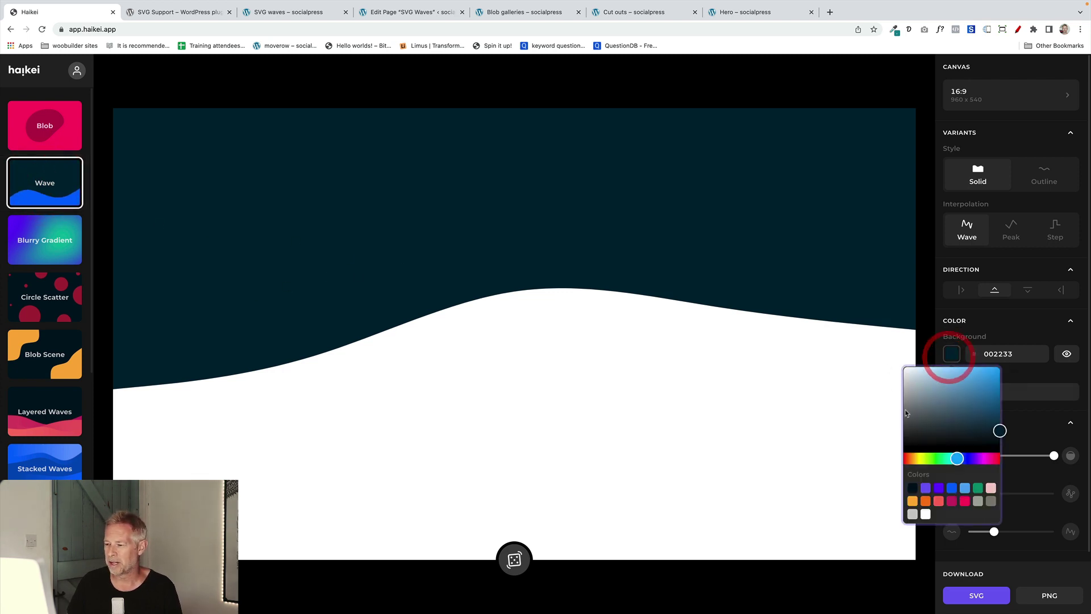
pyautogui.click(959, 383)
pyautogui.click(890, 383)
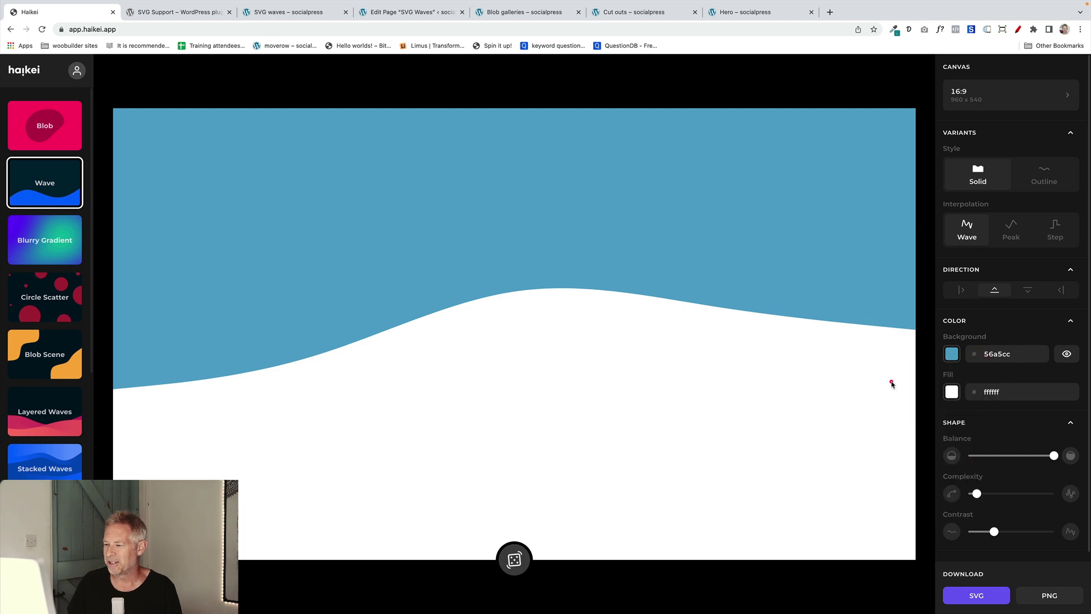
# Try Peak and Step shapes, settle on the smooth Wave, lower its contrast and randomise it
pyautogui.click(998, 230)
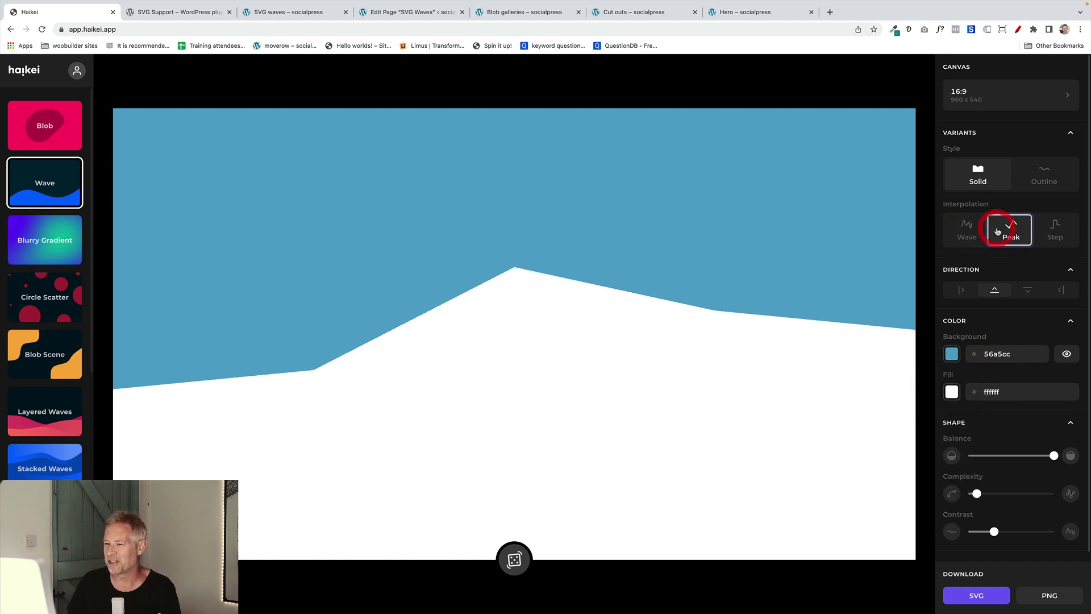
pyautogui.click(1054, 230)
pyautogui.click(1010, 230)
pyautogui.click(967, 230)
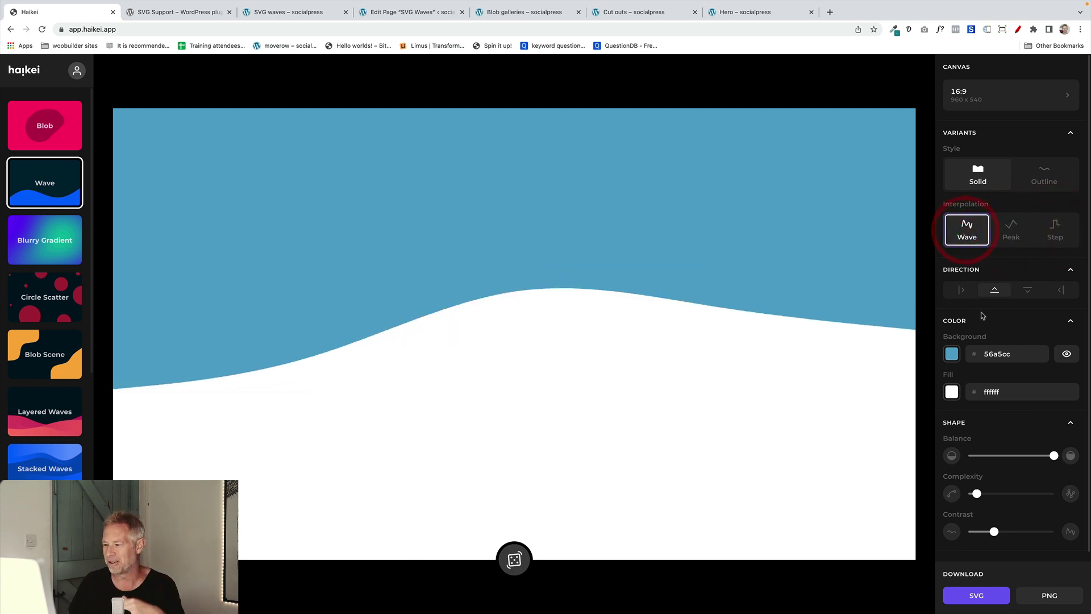
pyautogui.moveTo(976, 493)
pyautogui.mouseDown()
pyautogui.moveTo(1025, 493)
pyautogui.moveTo(983, 493)
pyautogui.mouseUp()
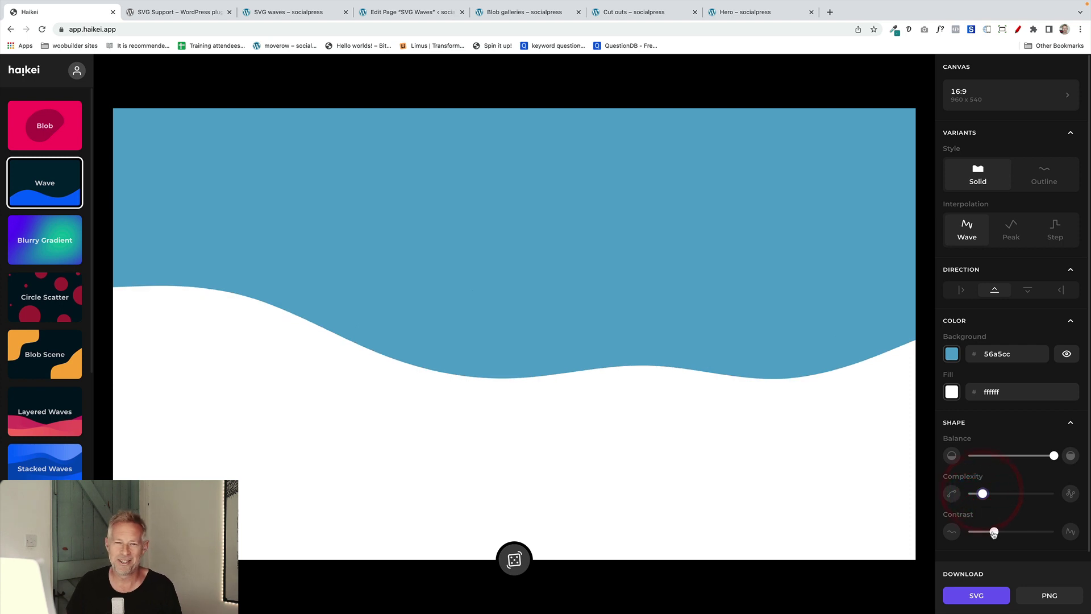
pyautogui.moveTo(993, 531)
pyautogui.mouseDown()
pyautogui.moveTo(1020, 531)
pyautogui.moveTo(976, 532)
pyautogui.mouseUp()
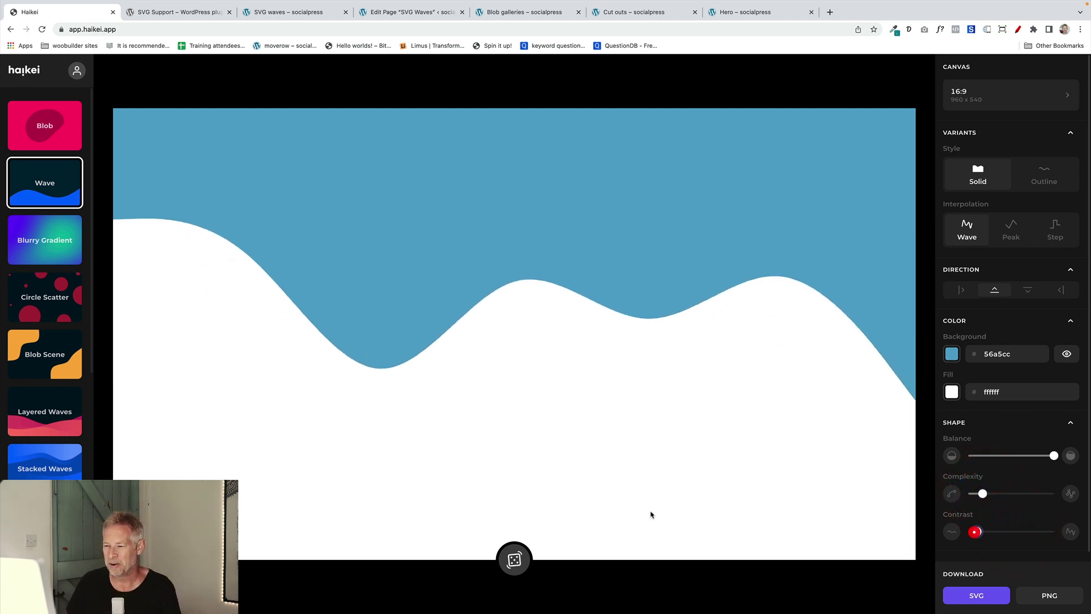
pyautogui.click(514, 560)
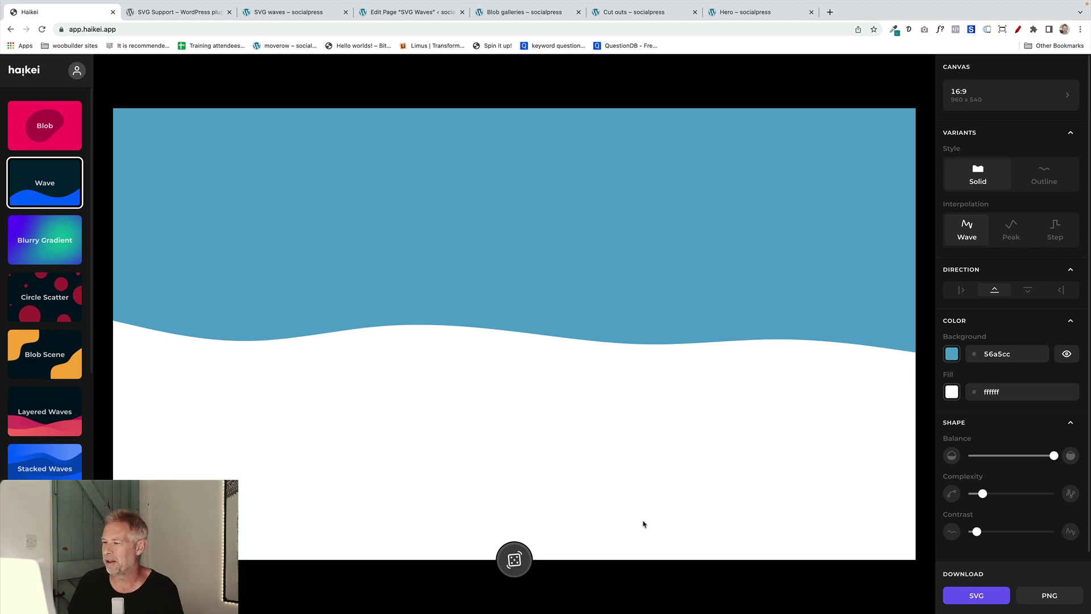
# Bring up the SVG Support plugin page and highlight its title while explaining it
pyautogui.click(161, 12)
pyautogui.scroll(-3, 358, 317)
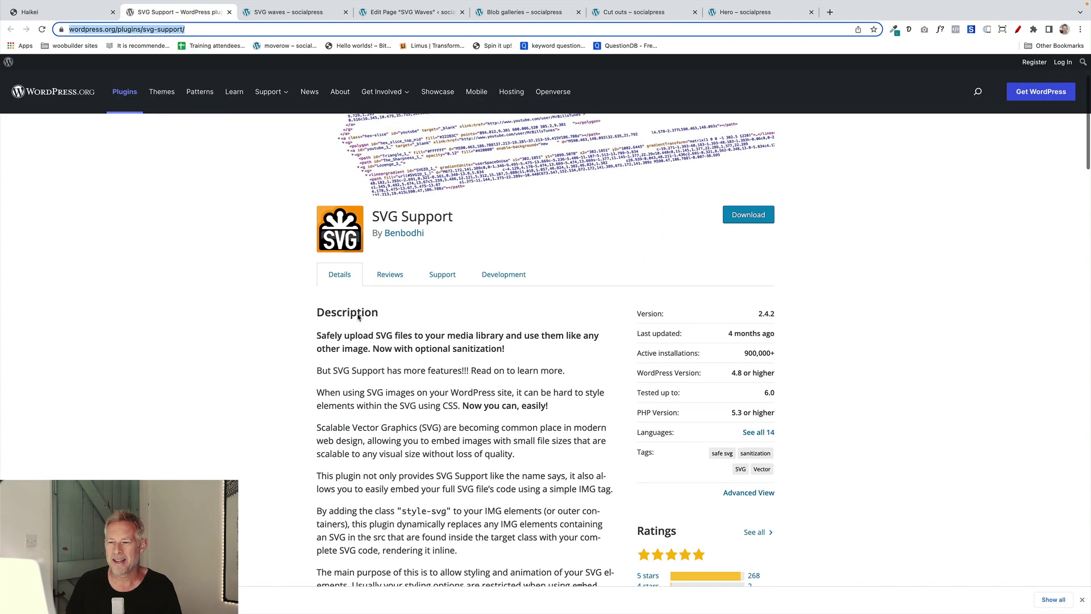
pyautogui.tripleClick(375, 215)
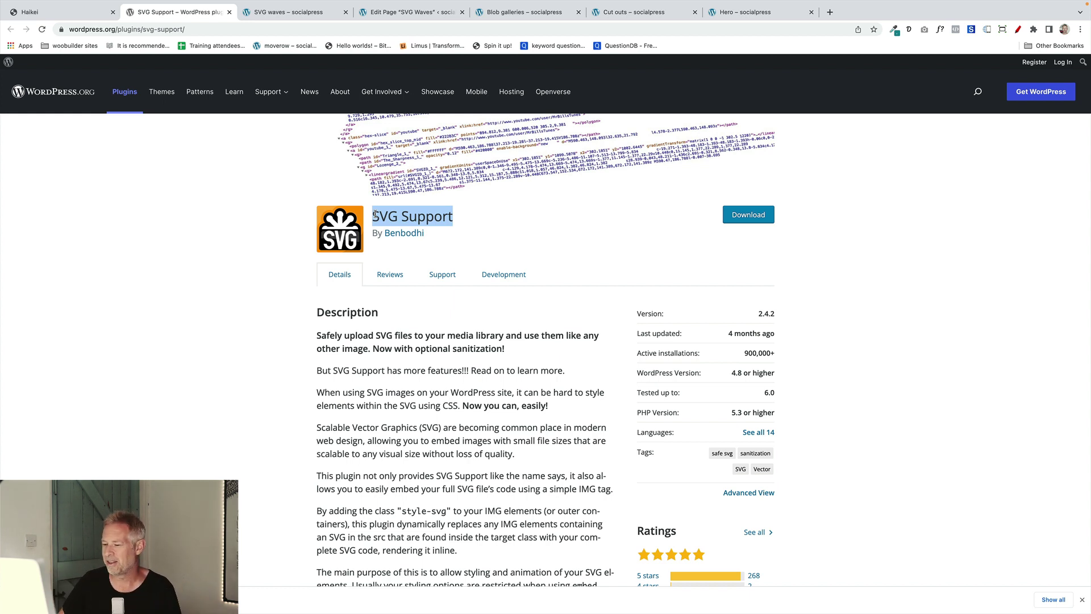
pyautogui.click(454, 222)
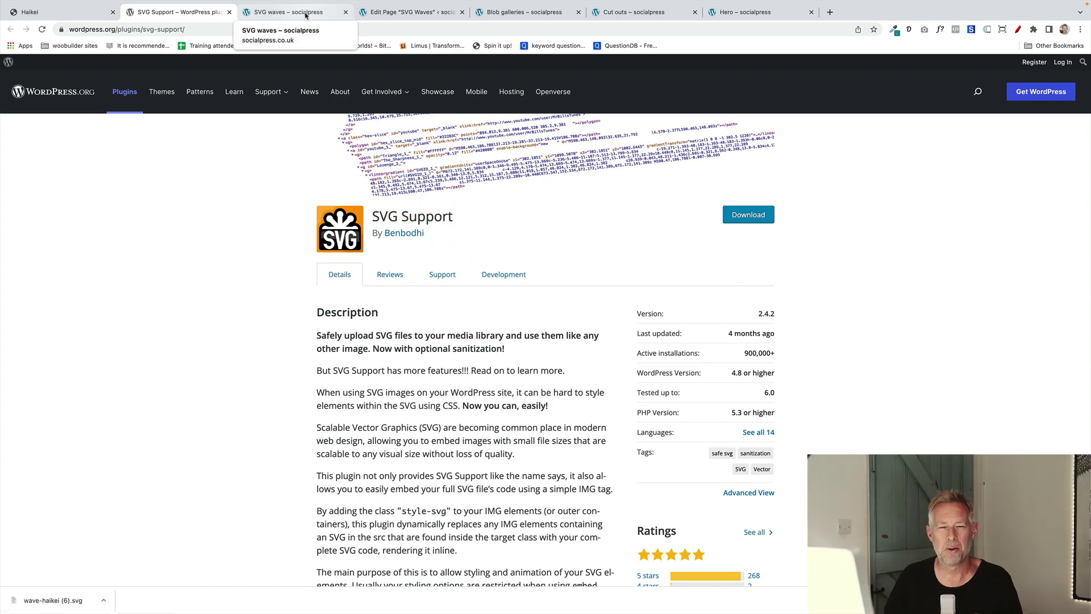
# Replace the SVG Waves paragraph with a Cover block holding the downloaded wave SVG
pyautogui.click(305, 15)
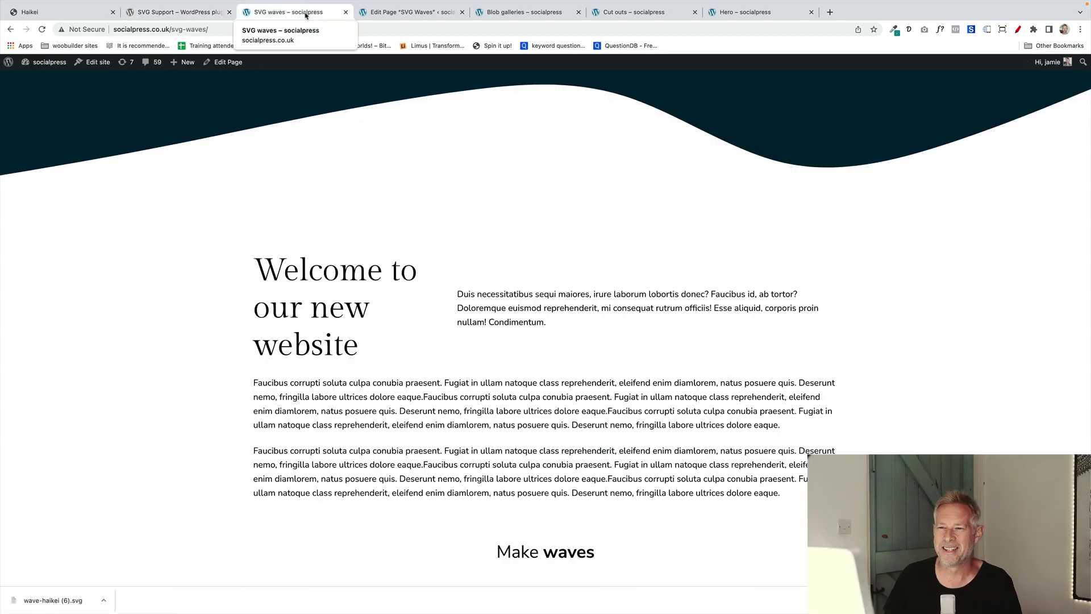
pyautogui.click(361, 15)
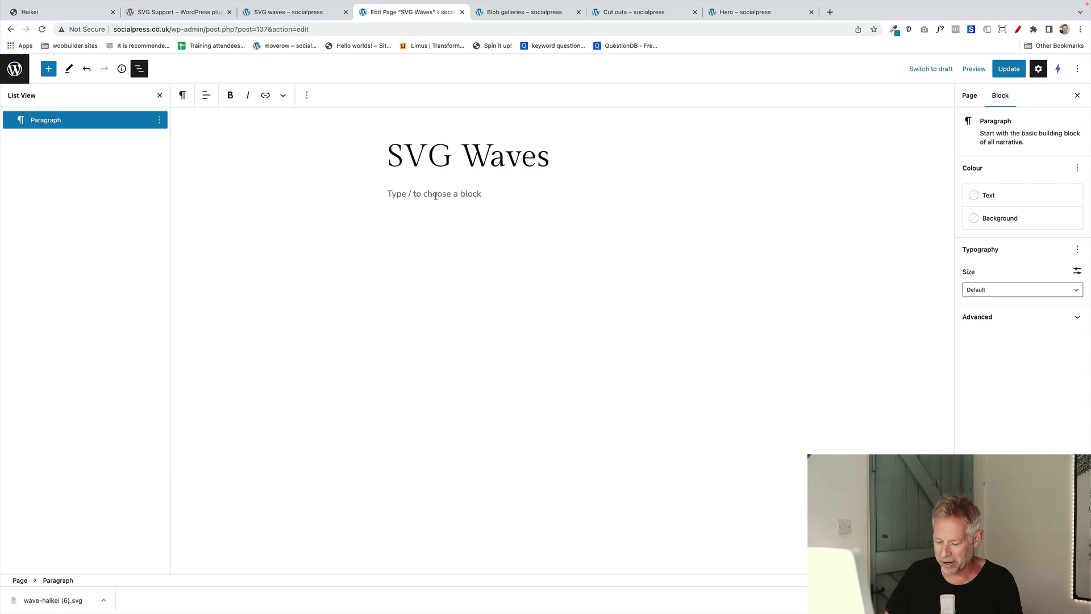
pyautogui.write('/cover')
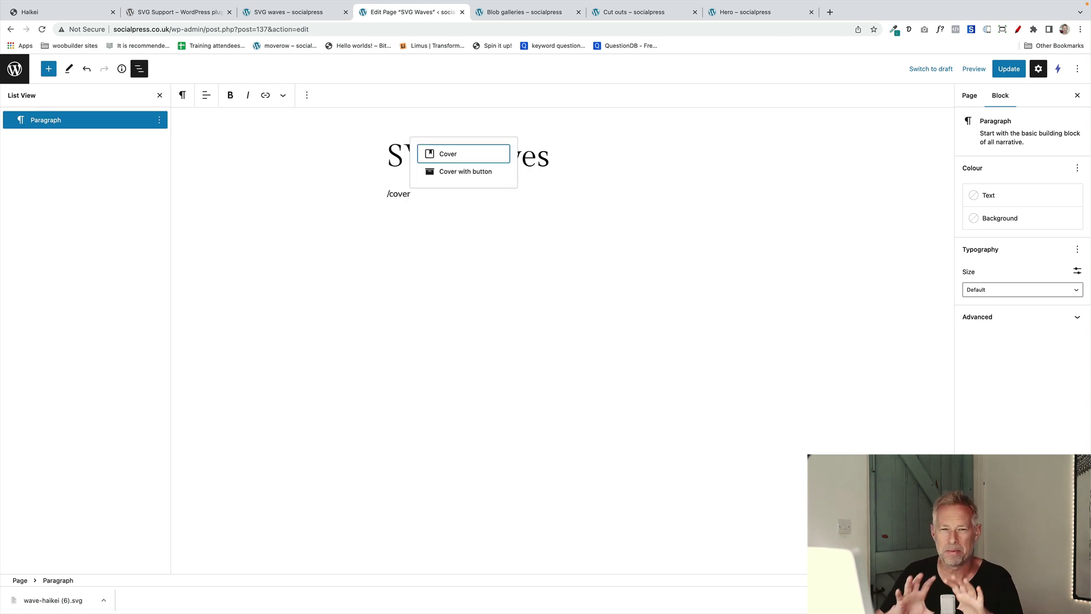
pyautogui.press('Return')
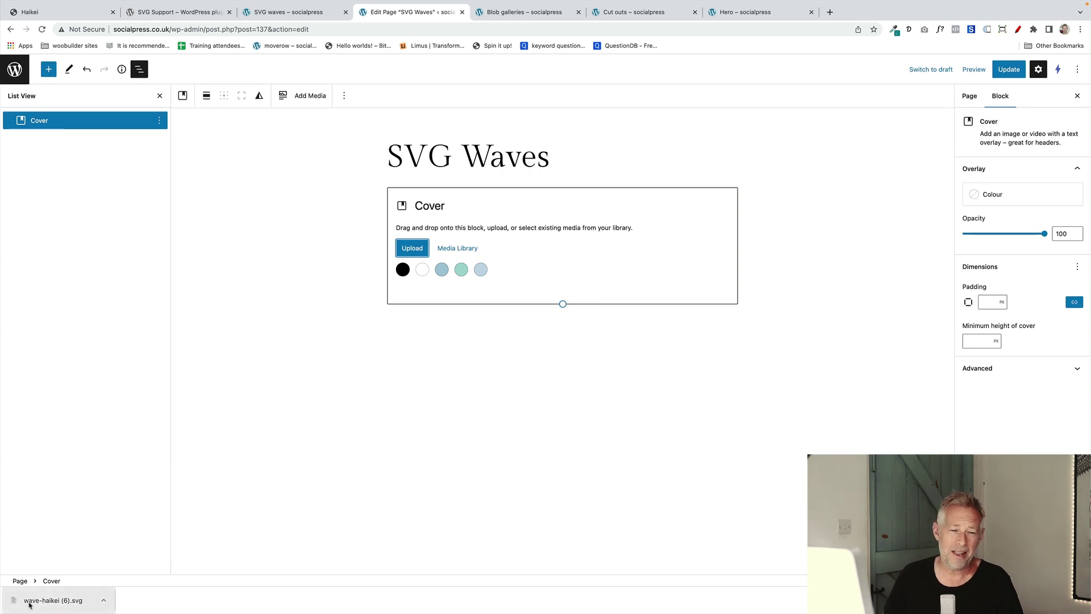
pyautogui.moveTo(30, 604); pyautogui.dragTo(532, 227)
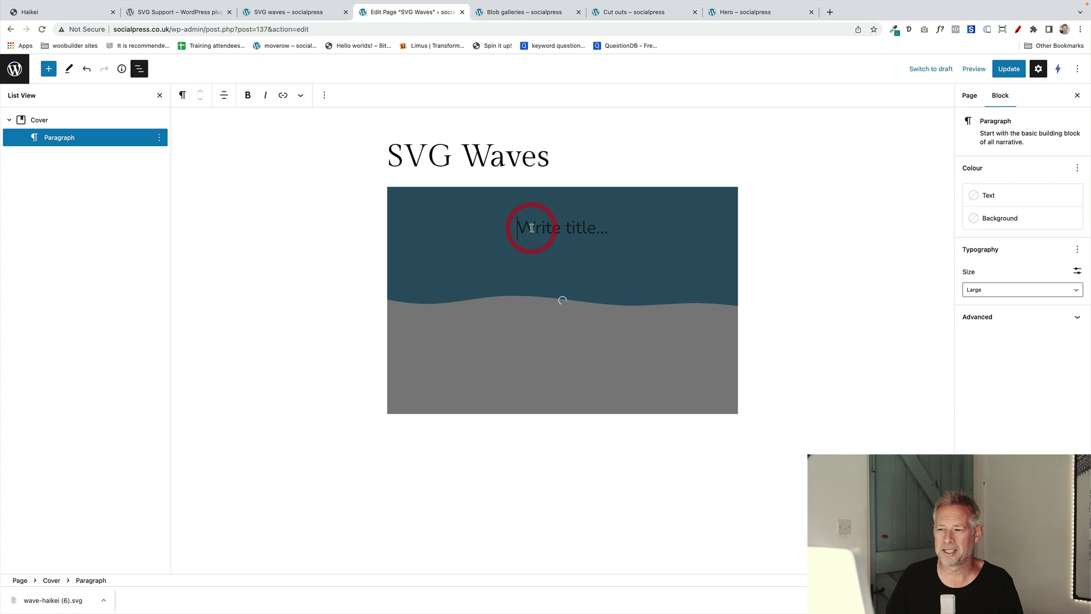
# Make the cover full width, drag it taller, and set its overlay opacity to 0
pyautogui.click(66, 122)
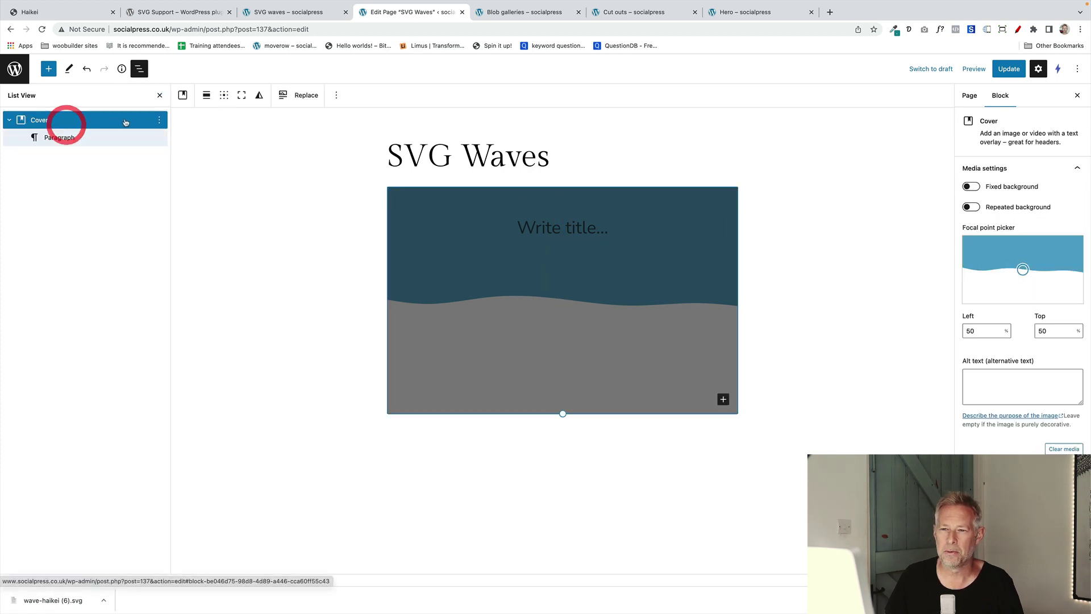
pyautogui.click(210, 96)
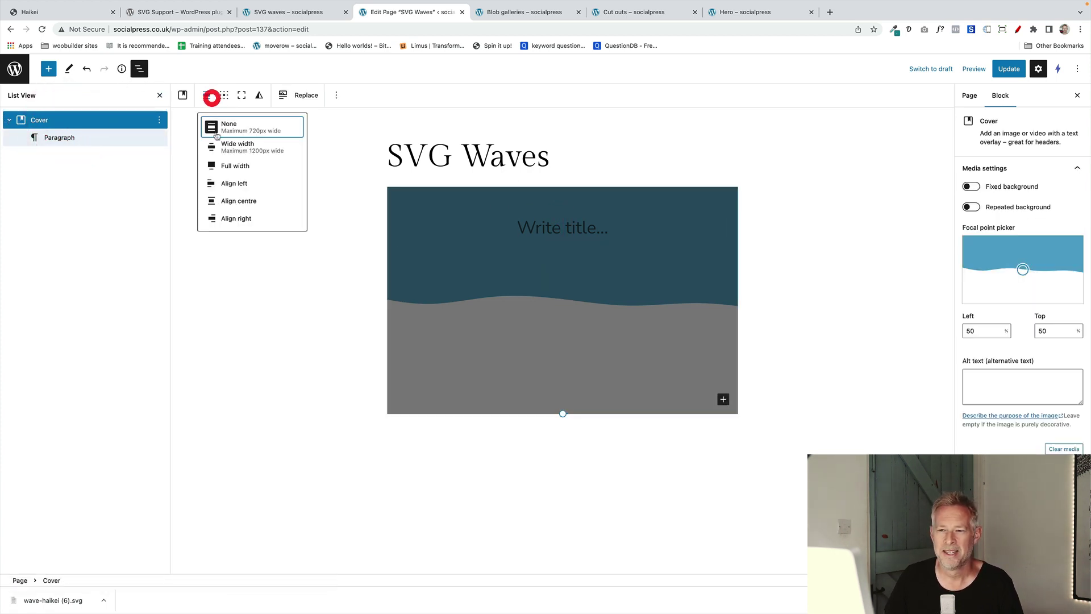
pyautogui.click(239, 167)
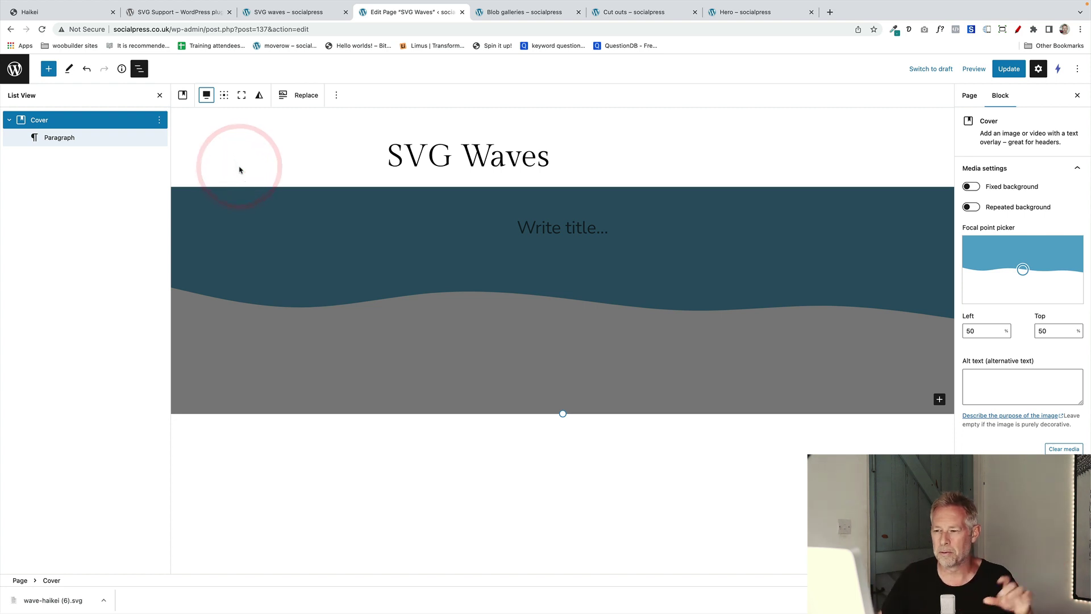
pyautogui.moveTo(562, 411); pyautogui.dragTo(557, 551)
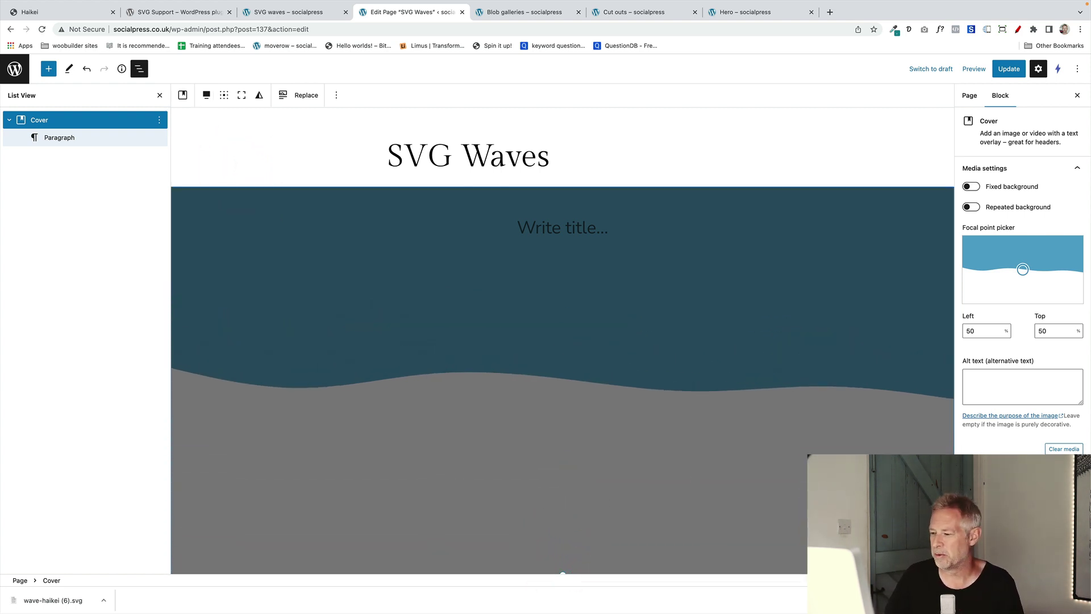
pyautogui.scroll(-3, 1022, 284)
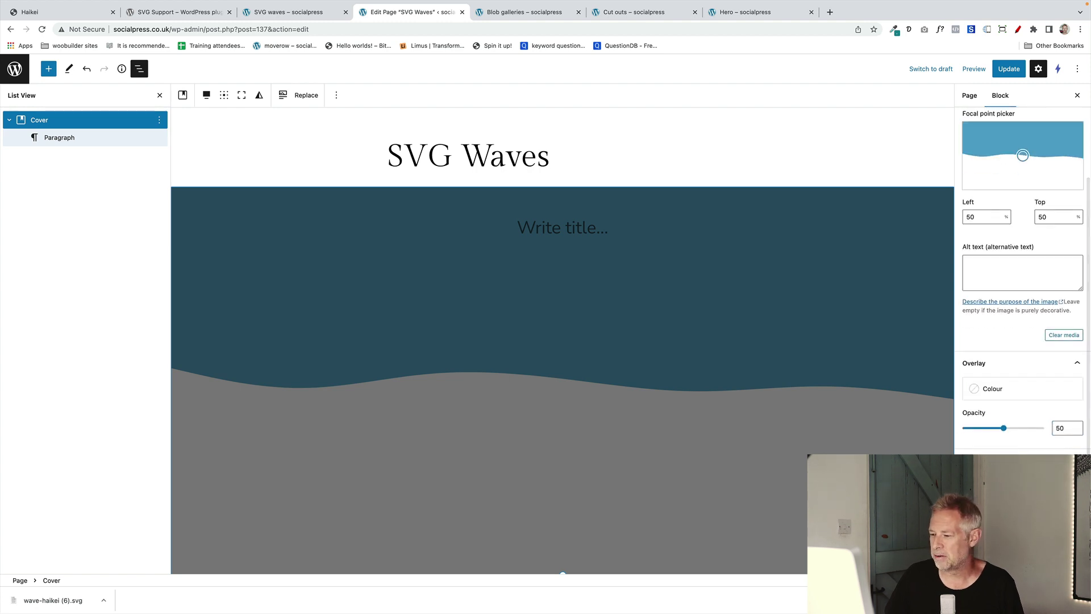
pyautogui.moveTo(1004, 428); pyautogui.dragTo(913, 422)
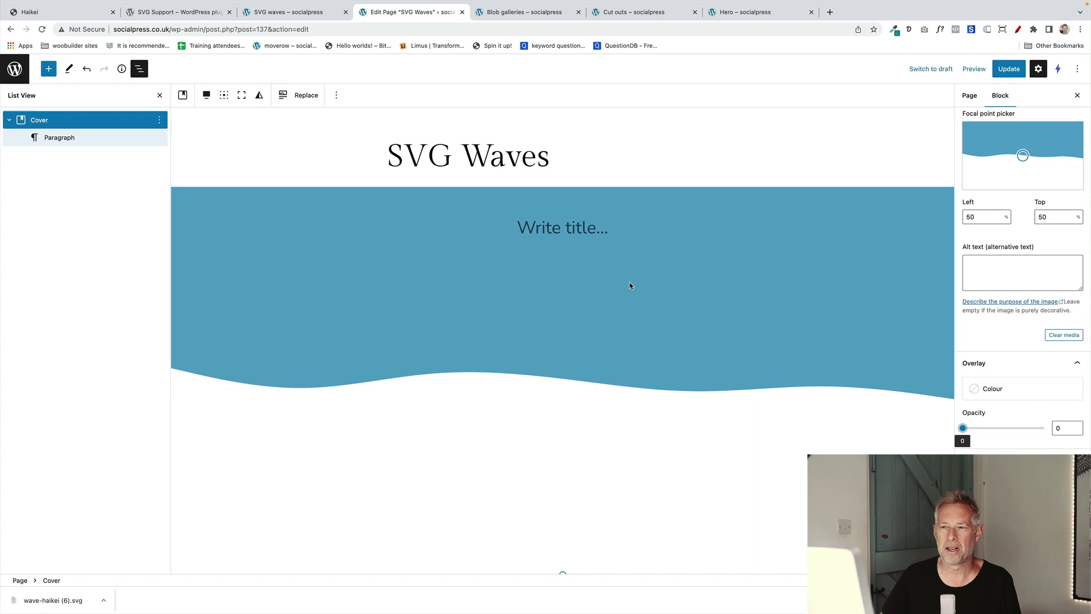
# Scroll the live SVG waves page to inspect its wave header and Make waves section
pyautogui.click(283, 12)
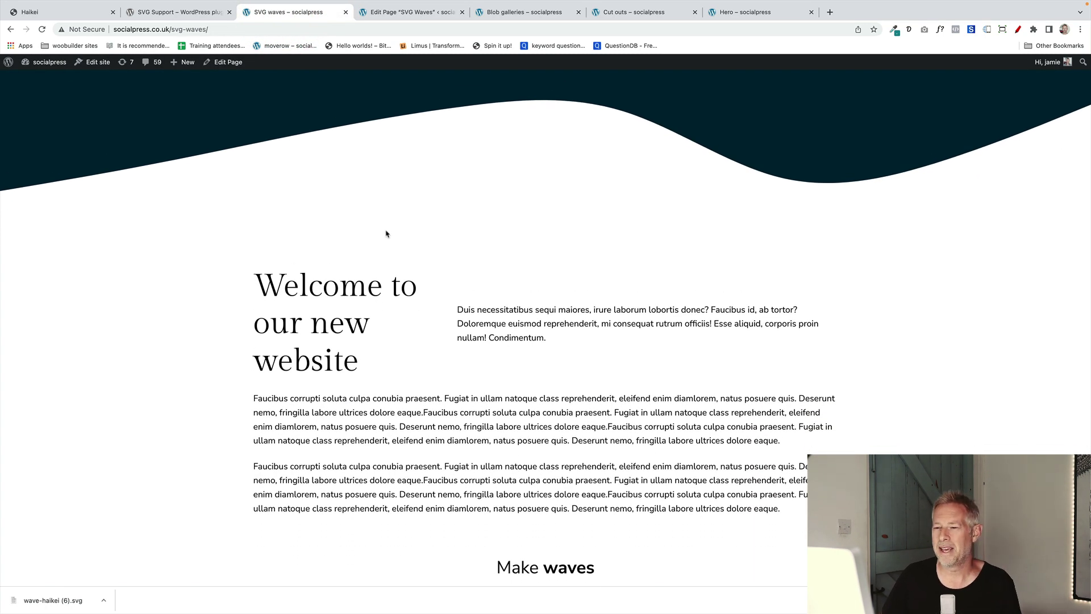
pyautogui.scroll(2, 375, 221)
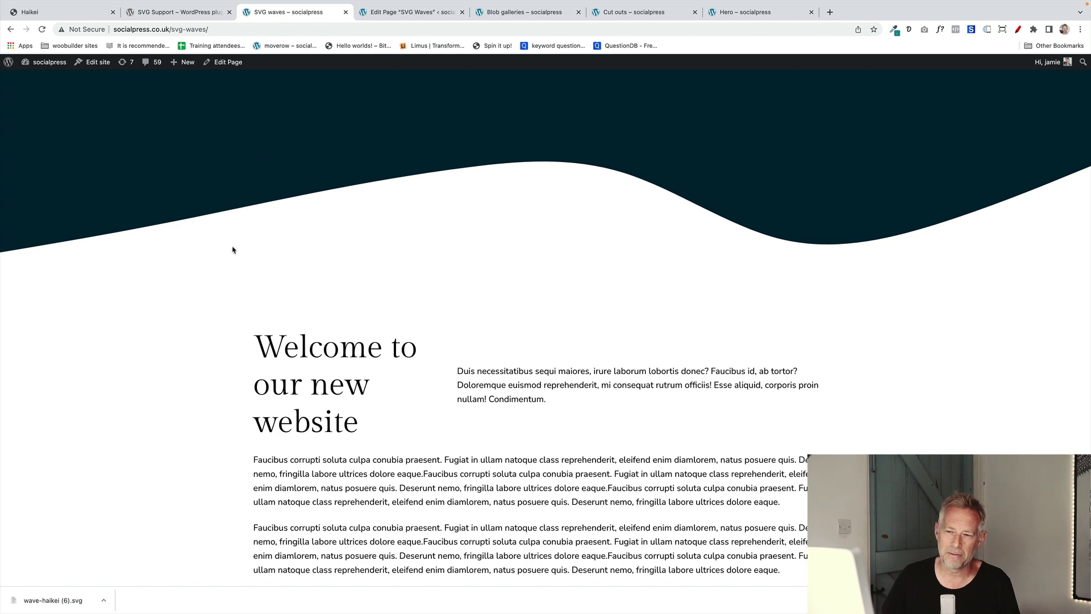
pyautogui.scroll(3, 249, 274)
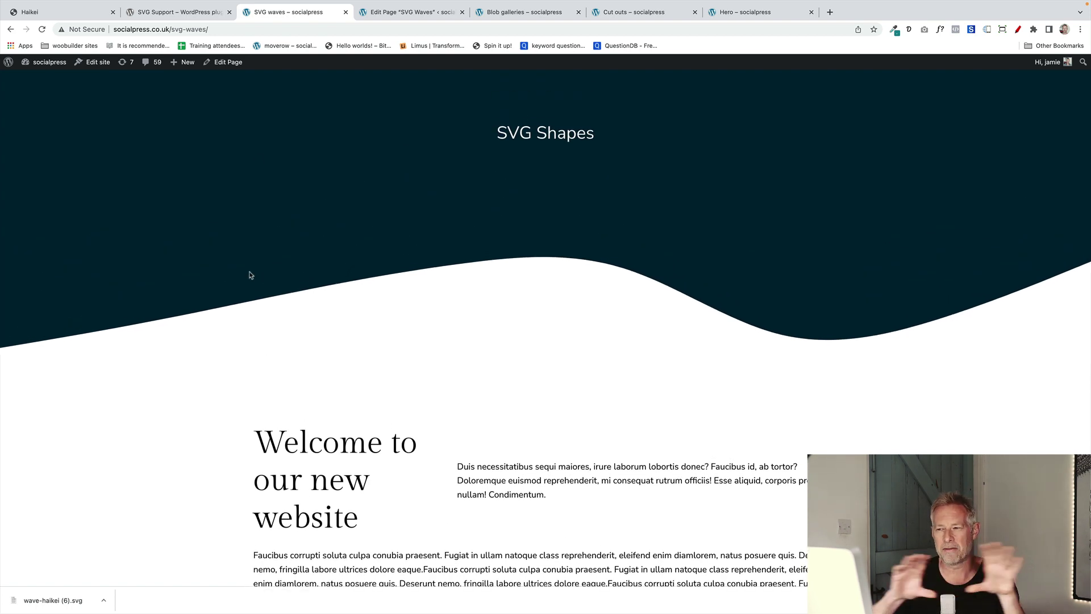
pyautogui.scroll(-15, 335, 355)
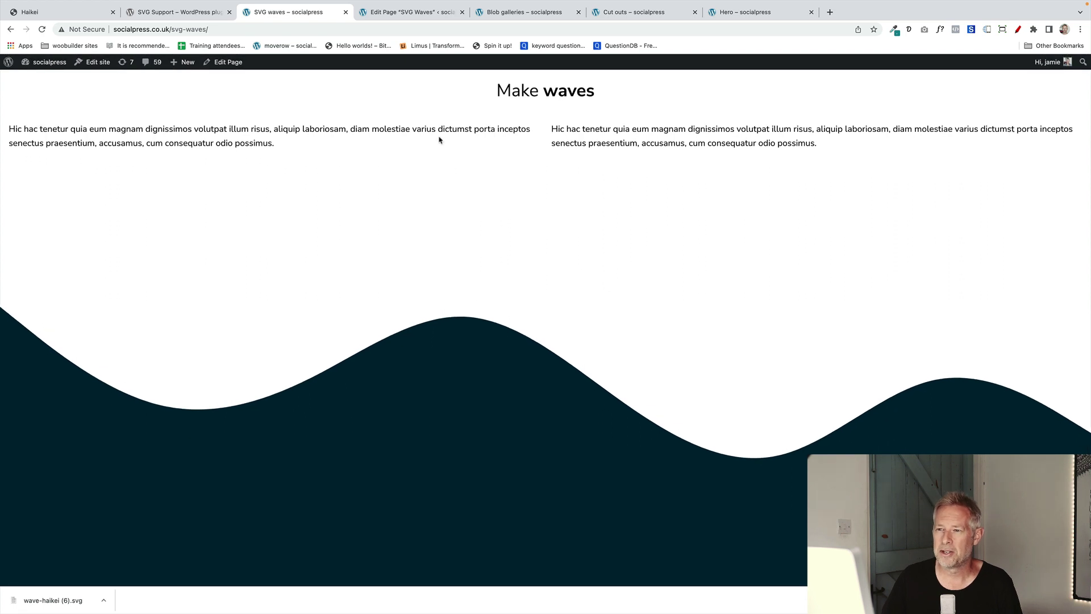
# Copy 56a5cc from Background into the wave Fill, then make the Background white
pyautogui.click(93, 17)
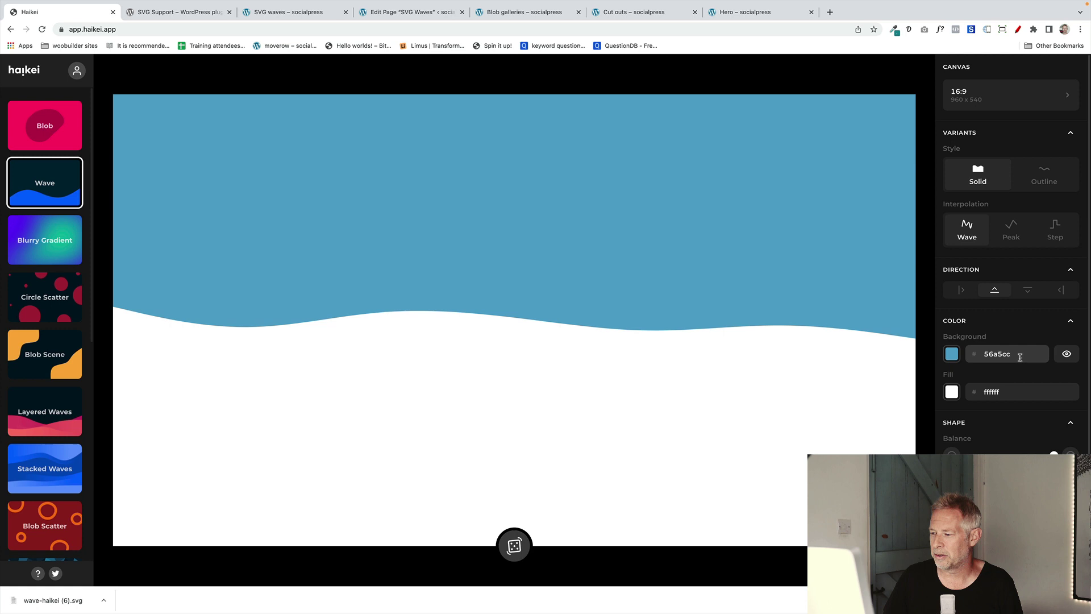
pyautogui.click(966, 354)
pyautogui.press('super+c')
pyautogui.click(968, 391)
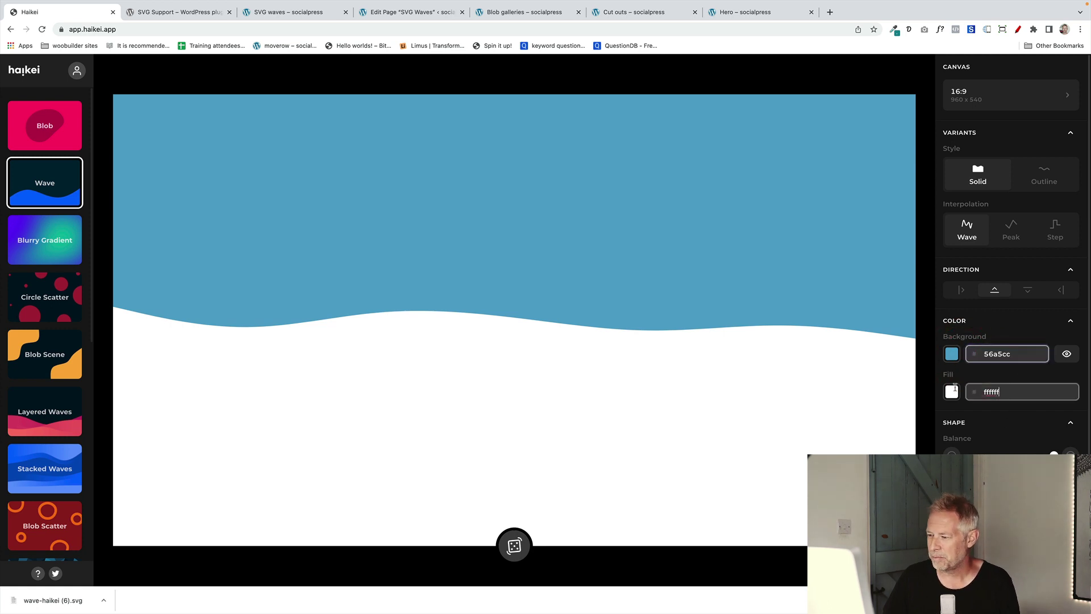
pyautogui.press('super+v')
pyautogui.click(951, 353)
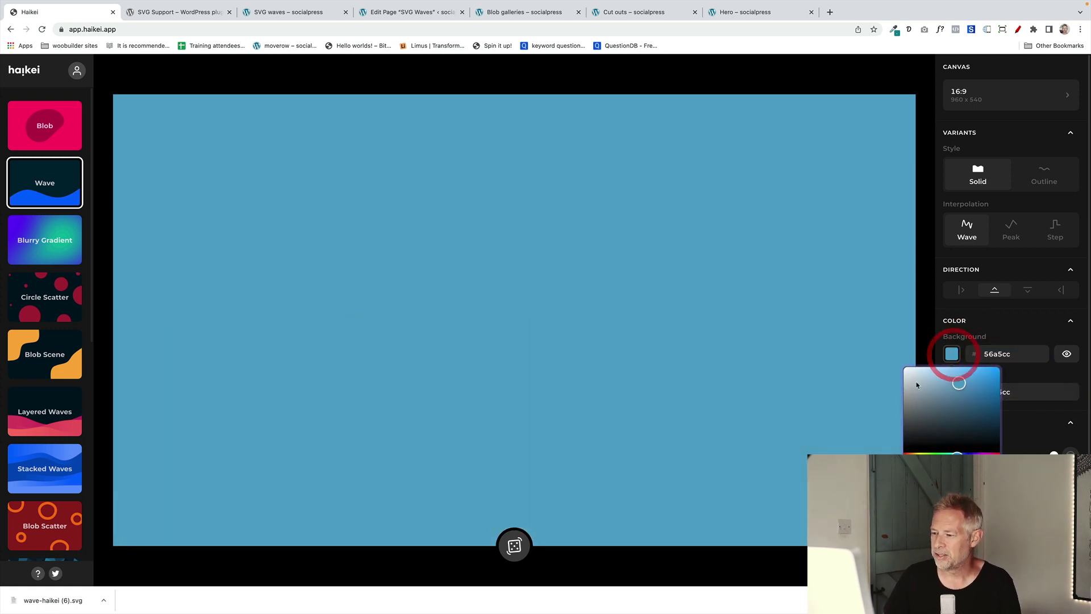
pyautogui.moveTo(923, 377); pyautogui.dragTo(830, 351)
pyautogui.click(726, 301)
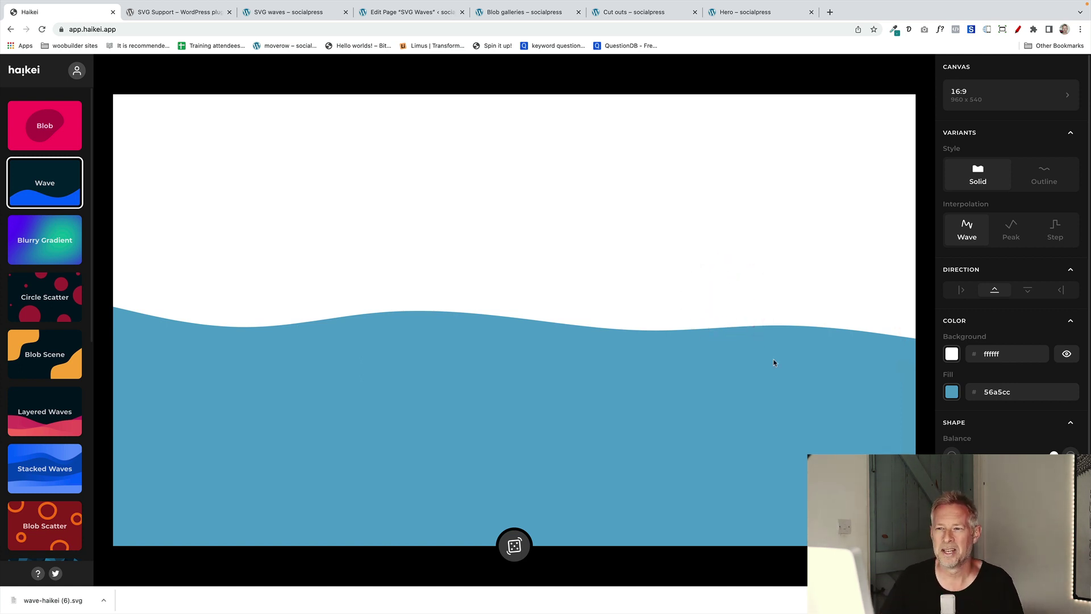
pyautogui.click(291, 12)
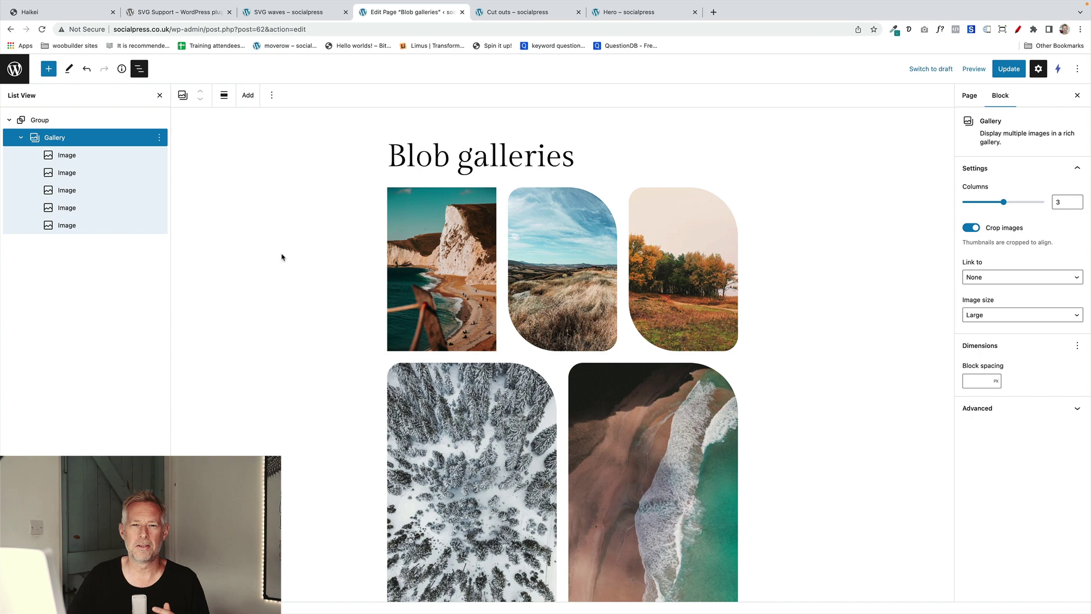
# Select the first gallery image, test a Border Radius value, then reset it to 0
pyautogui.click(64, 159)
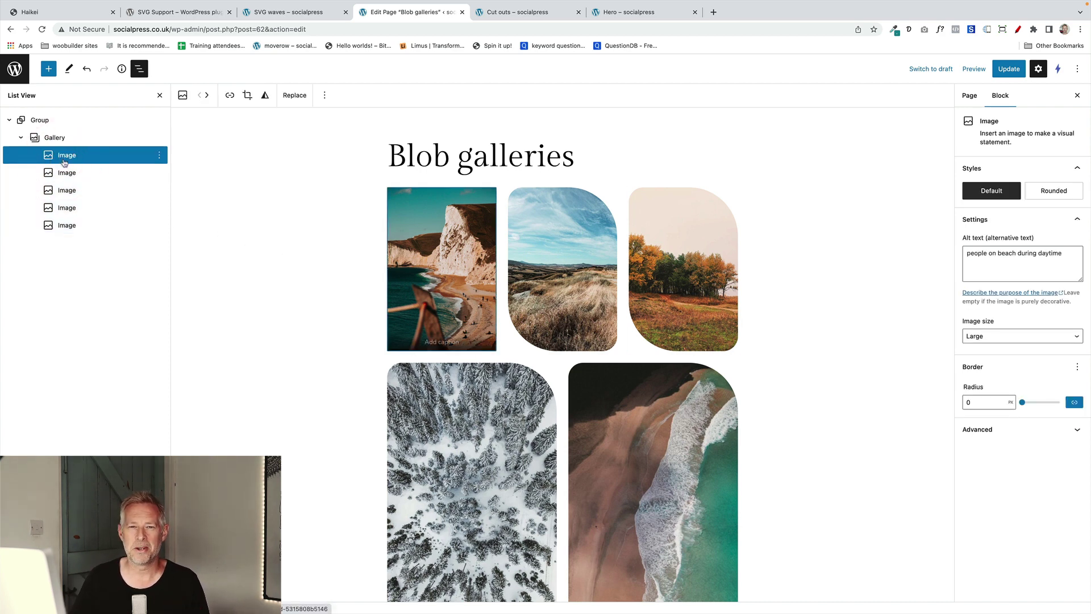
pyautogui.click(419, 210)
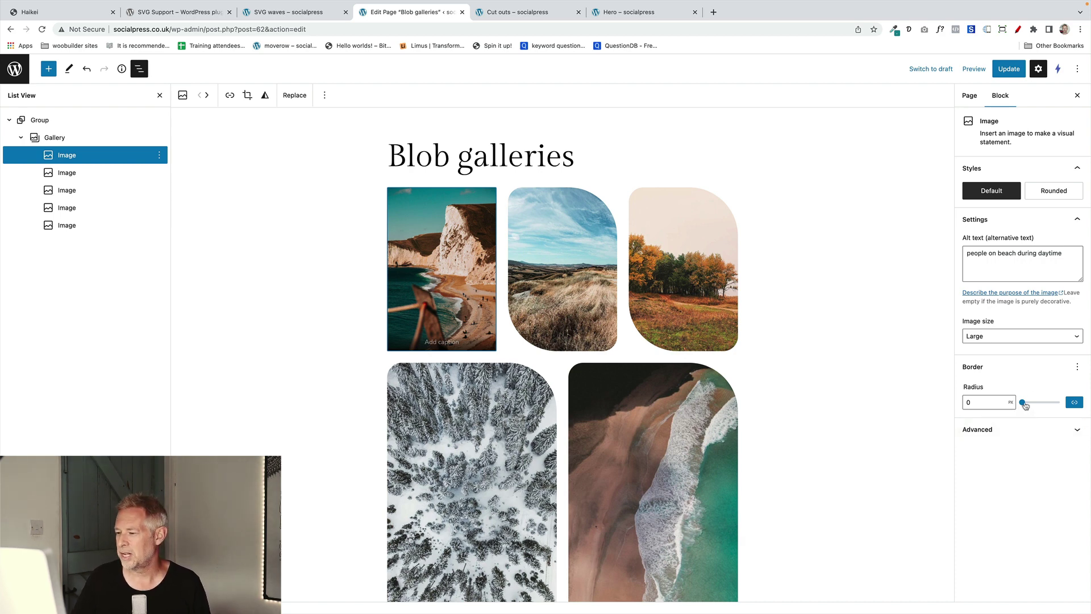
pyautogui.moveTo(1024, 404)
pyautogui.mouseDown()
pyautogui.moveTo(1062, 404)
pyautogui.moveTo(1023, 405)
pyautogui.mouseUp()
pyautogui.click(1023, 403)
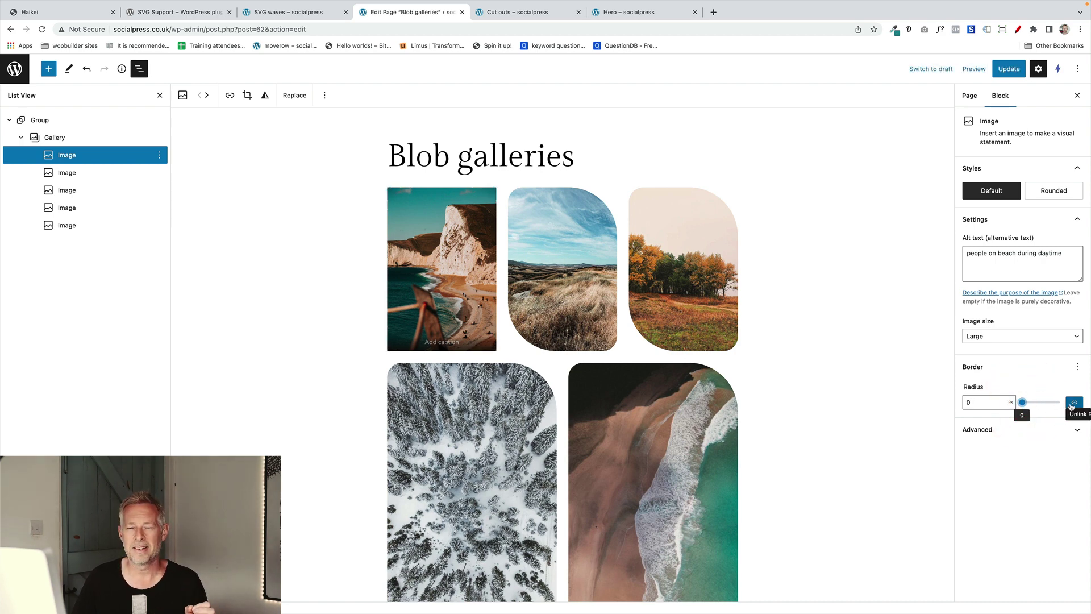
# Unlink the corner radii and set the first image's top-left radius to 30
pyautogui.click(1072, 404)
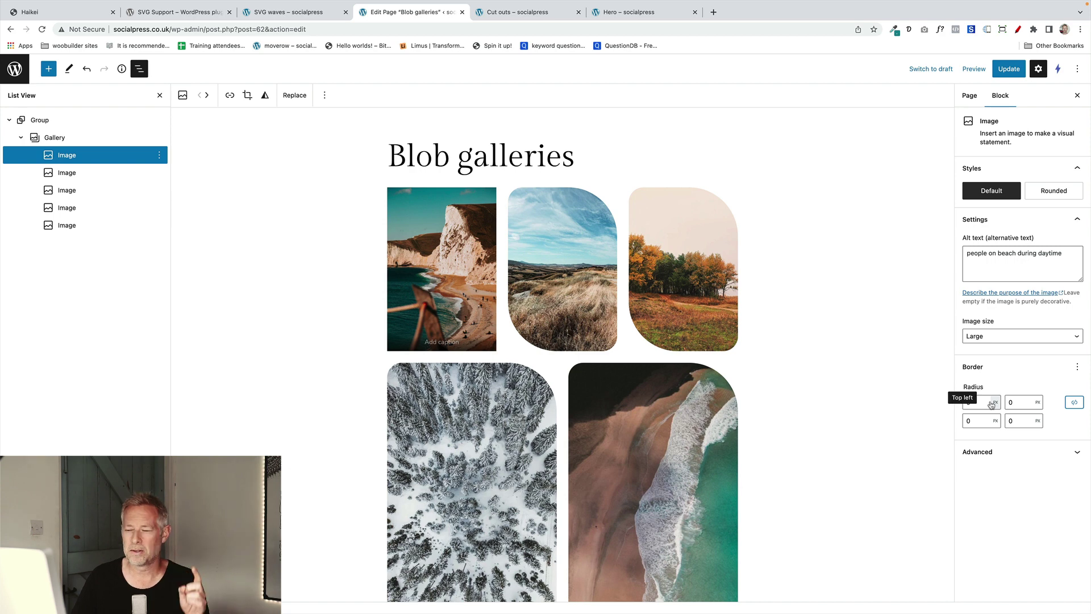
pyautogui.click(984, 403)
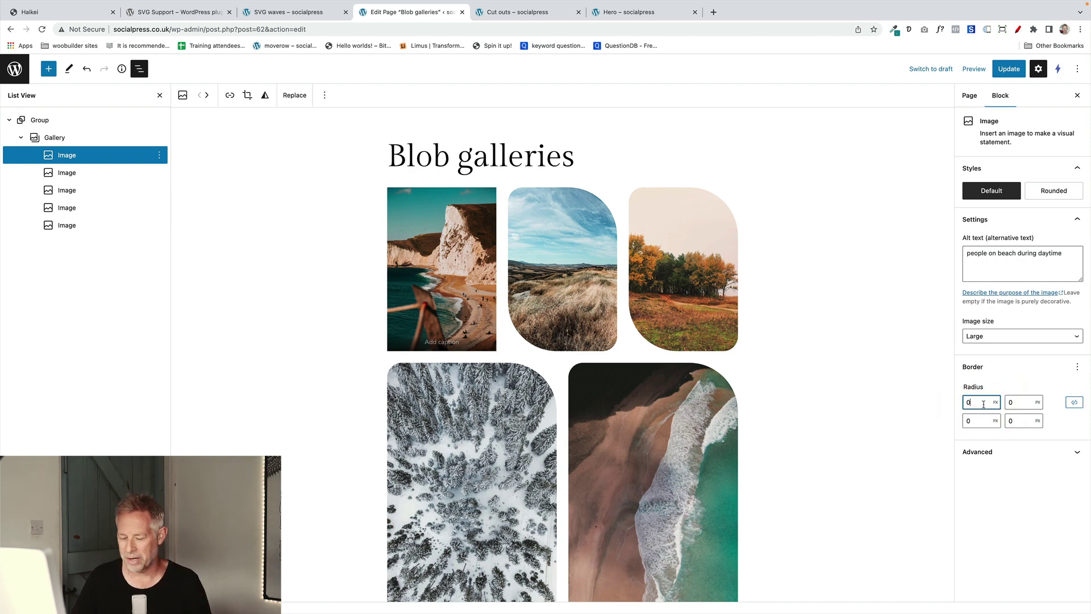
pyautogui.doubleClick(968, 403)
pyautogui.write('309')
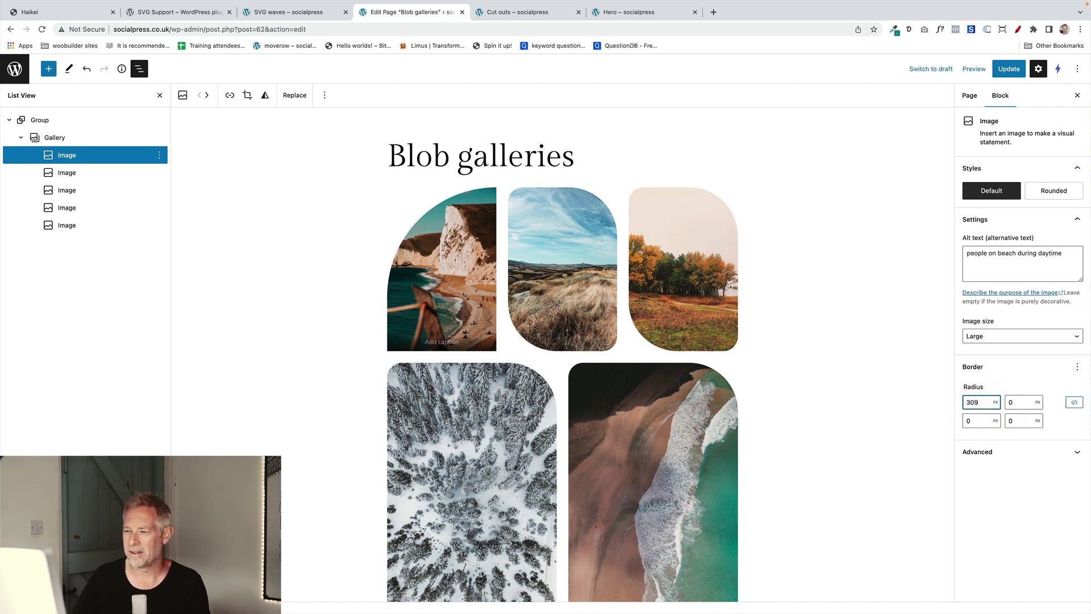
pyautogui.click(947, 403)
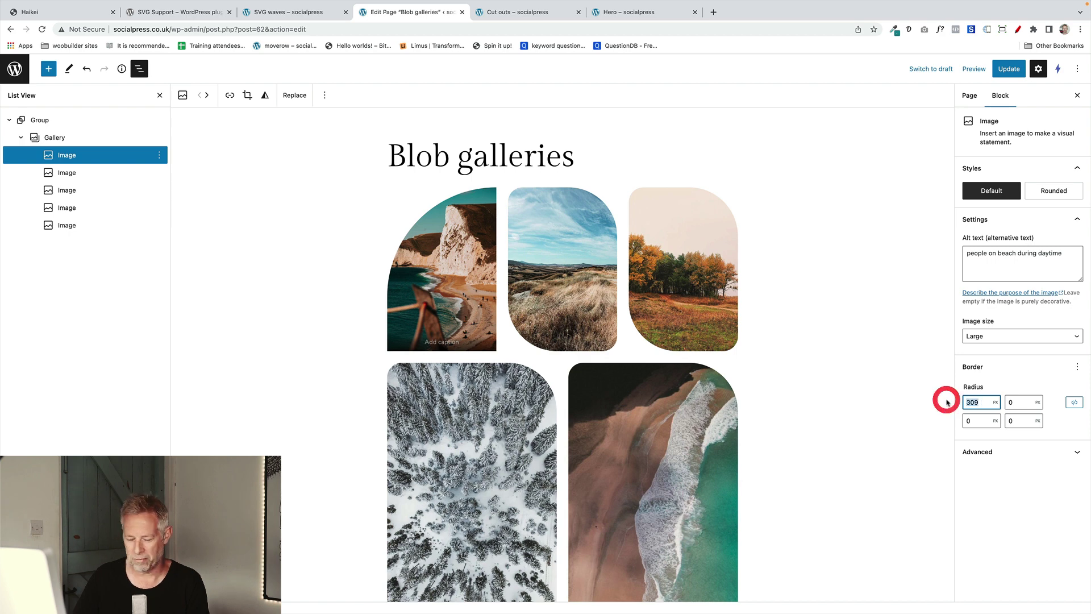
pyautogui.press('BackSpace')
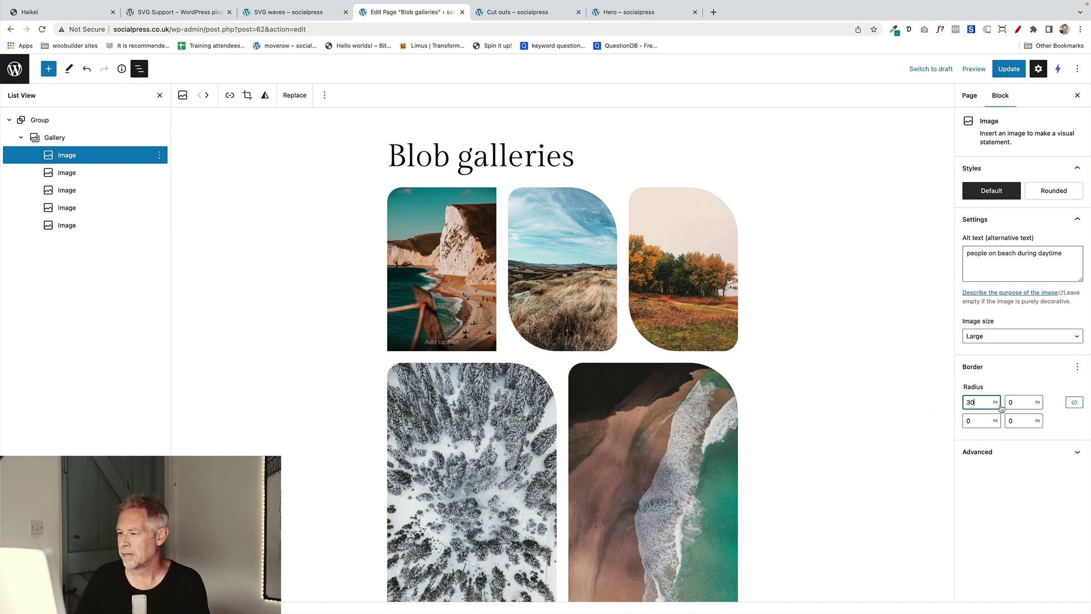
# Set the top-right and bottom-left corner radii to 100 each
pyautogui.click(1008, 403)
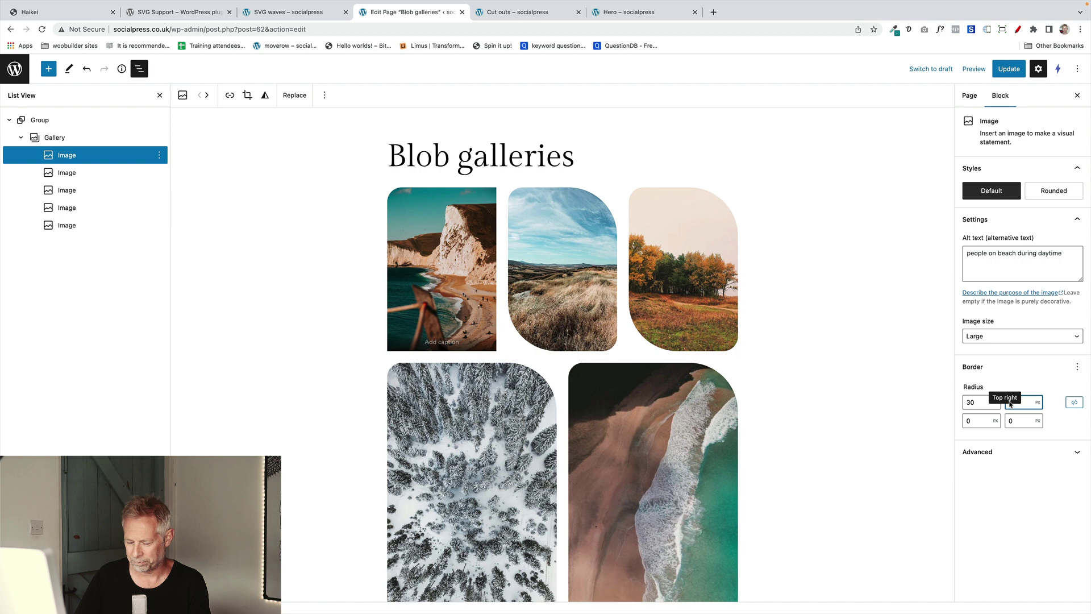
pyautogui.write('30')
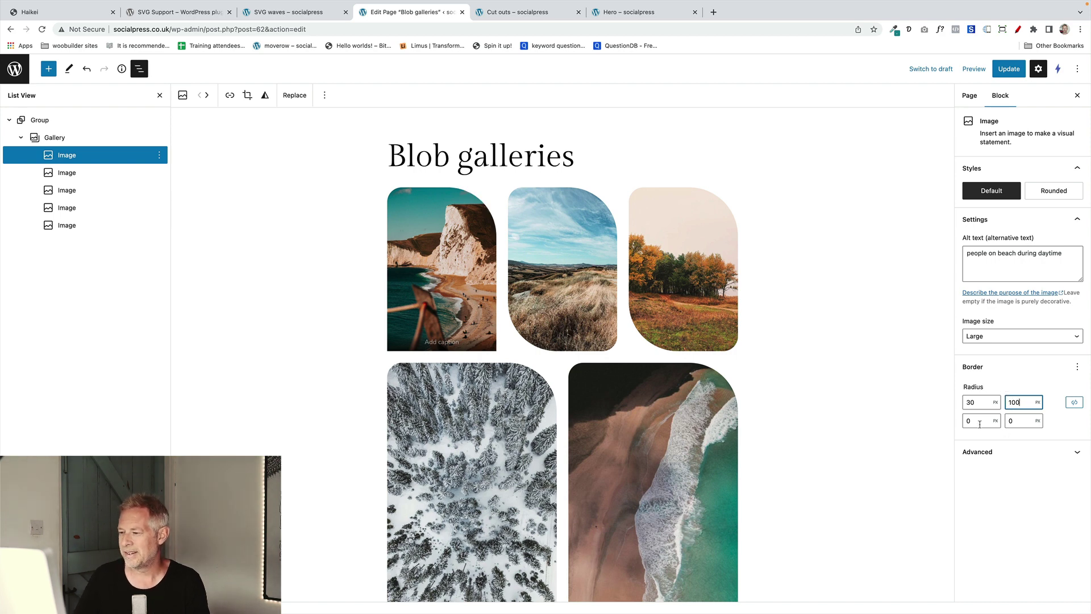
pyautogui.click(966, 421)
pyautogui.write('100')
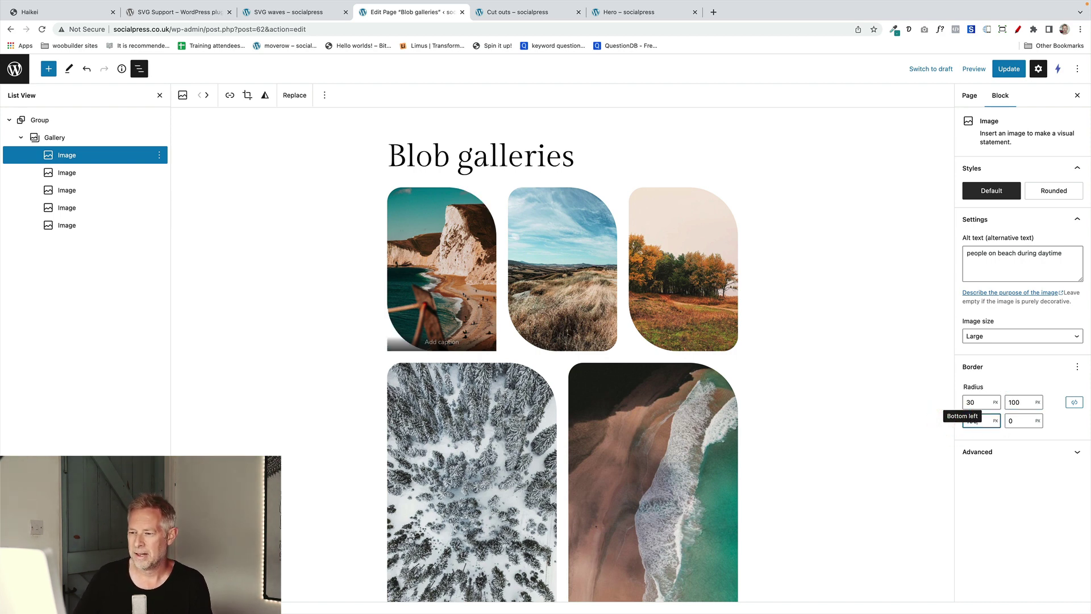
pyautogui.click(1009, 420)
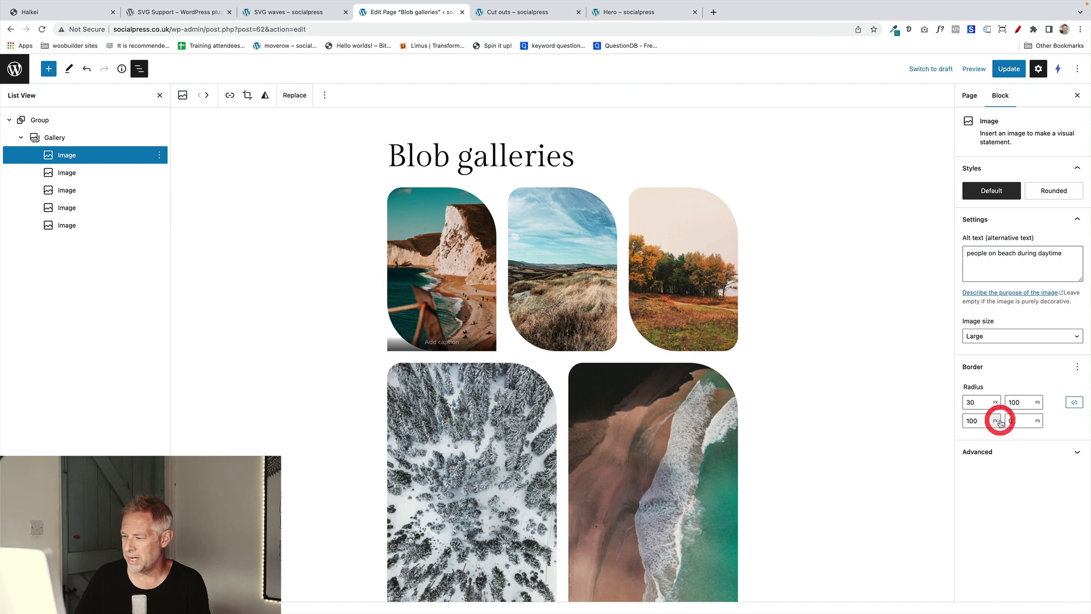
pyautogui.click(1010, 421)
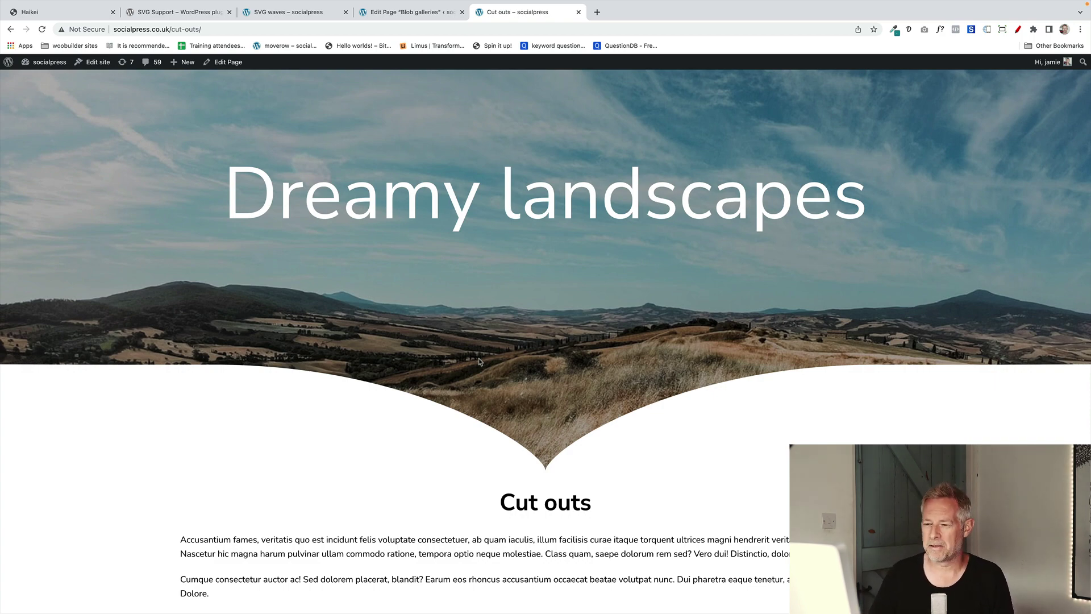
# Scroll the Cut outs page to inspect the curved Book-shaped divider below the Dreamy landscapes cover
pyautogui.scroll(-2, 478, 437)
pyautogui.scroll(2, 645, 316)
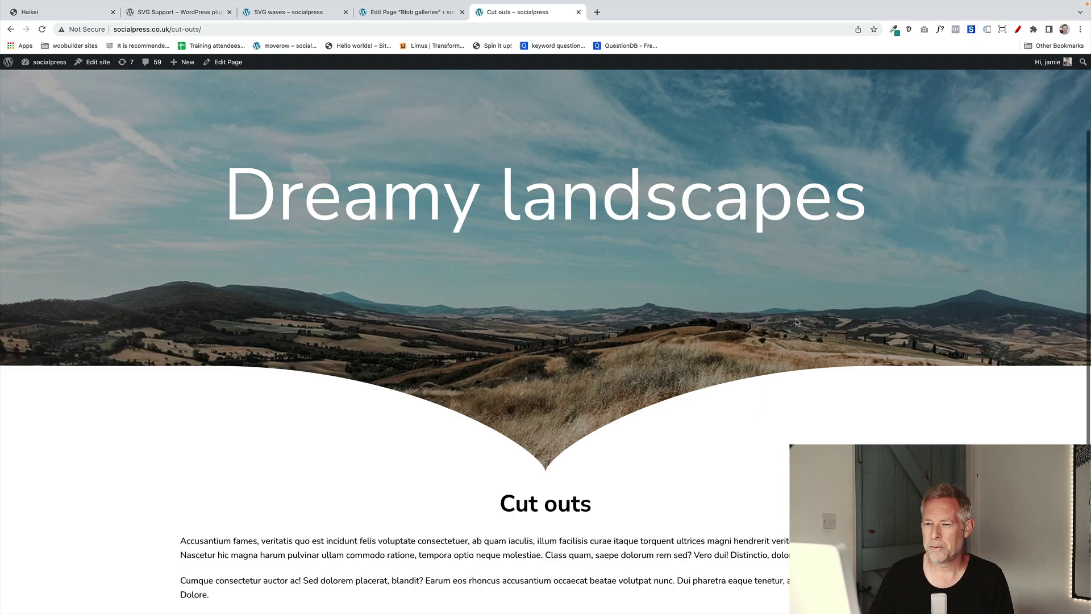
pyautogui.scroll(1, 616, 337)
pyautogui.scroll(-2, 616, 338)
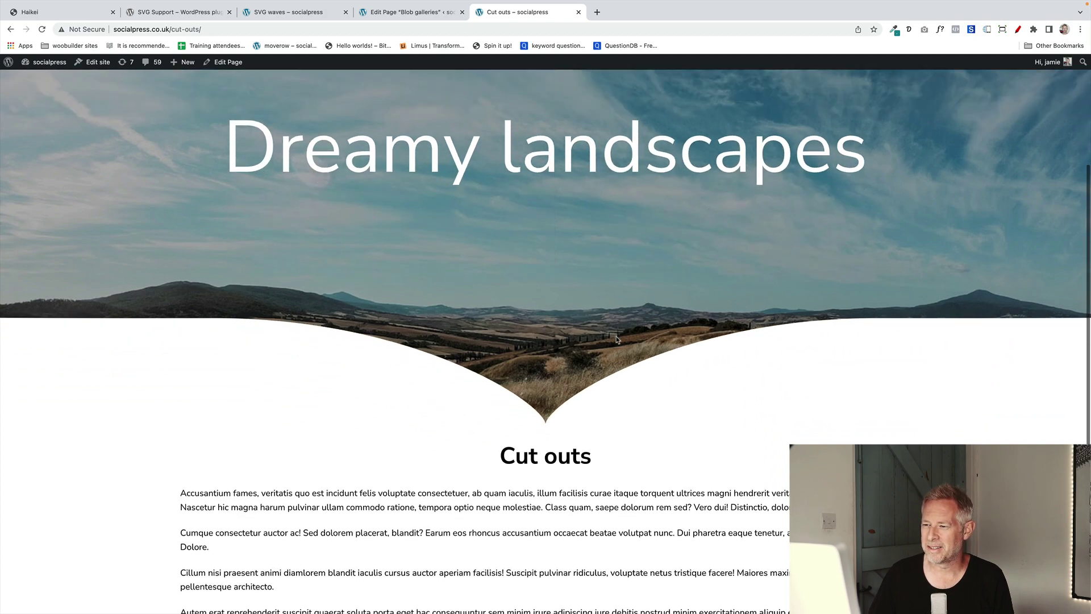
pyautogui.scroll(1, 616, 338)
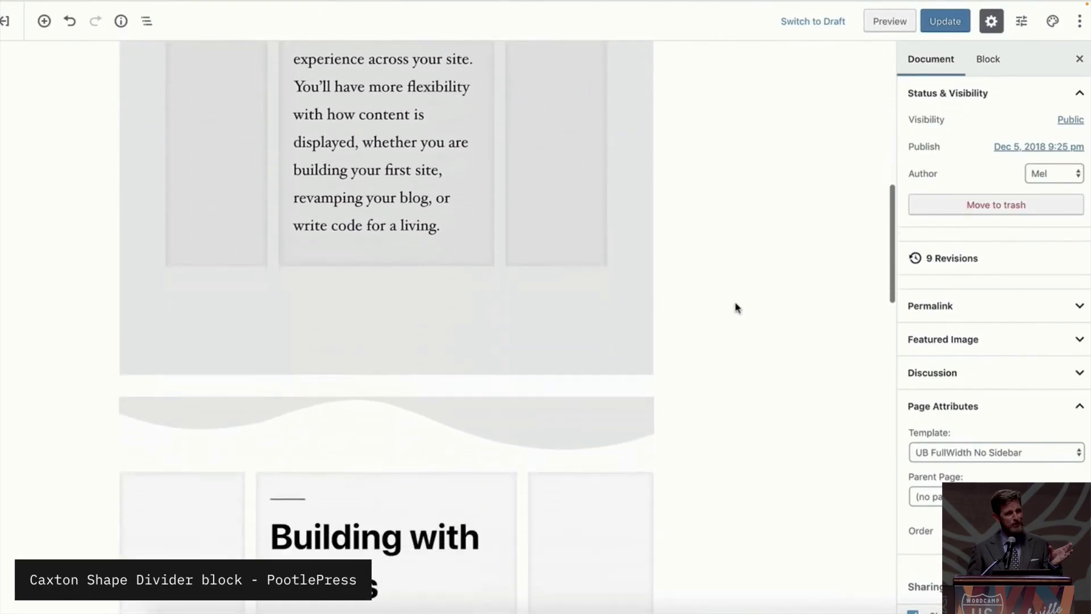
# Try the Pyramids and Book shapes on the section divider, then return it to Waves
pyautogui.click(638, 295)
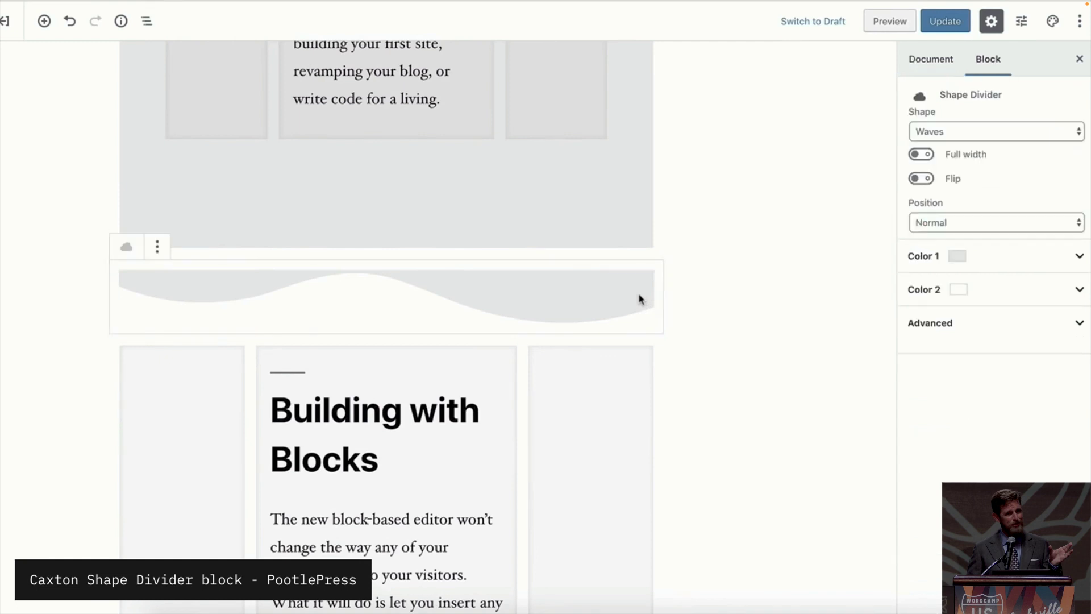
pyautogui.click(923, 134)
pyautogui.click(926, 144)
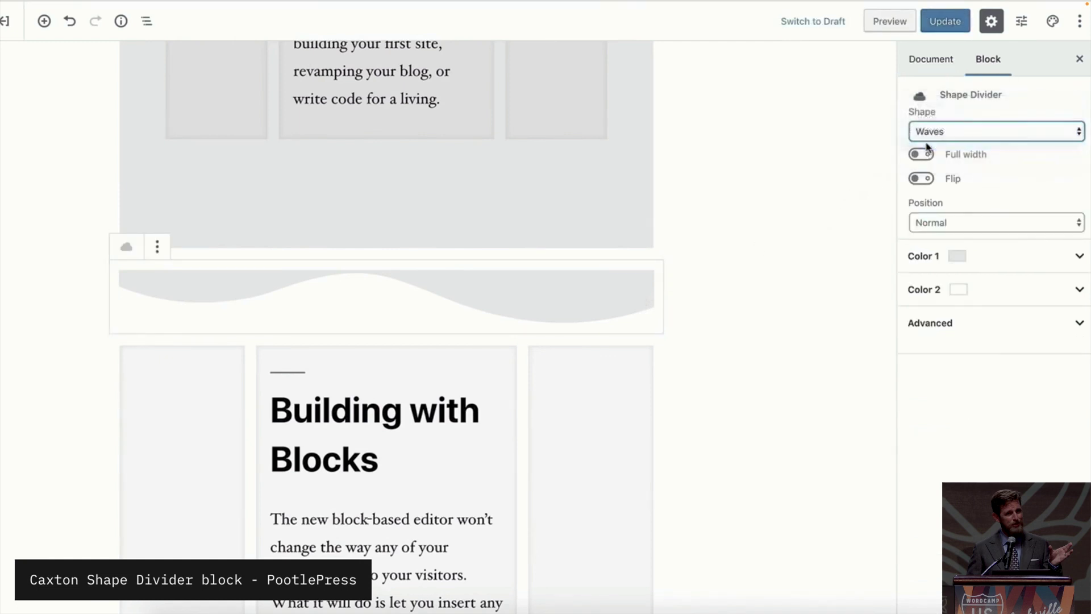
pyautogui.click(926, 140)
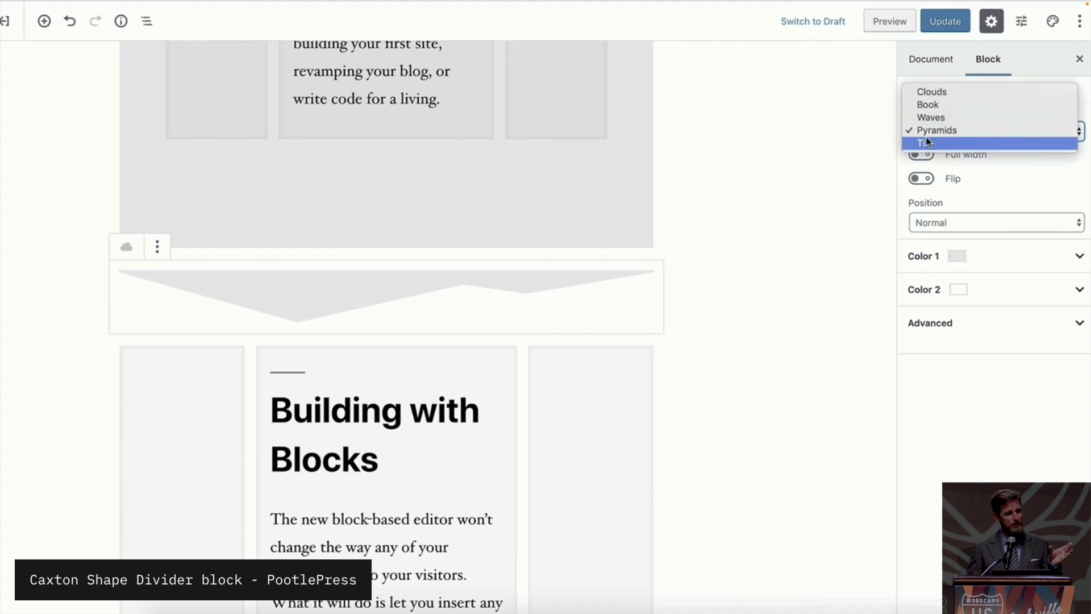
pyautogui.click(932, 114)
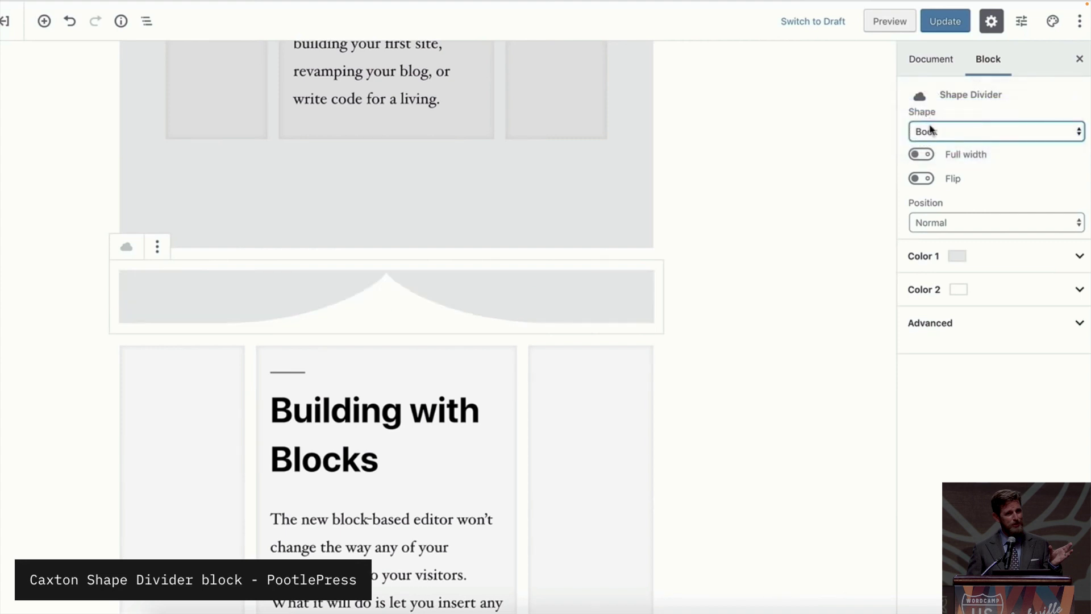
pyautogui.click(930, 130)
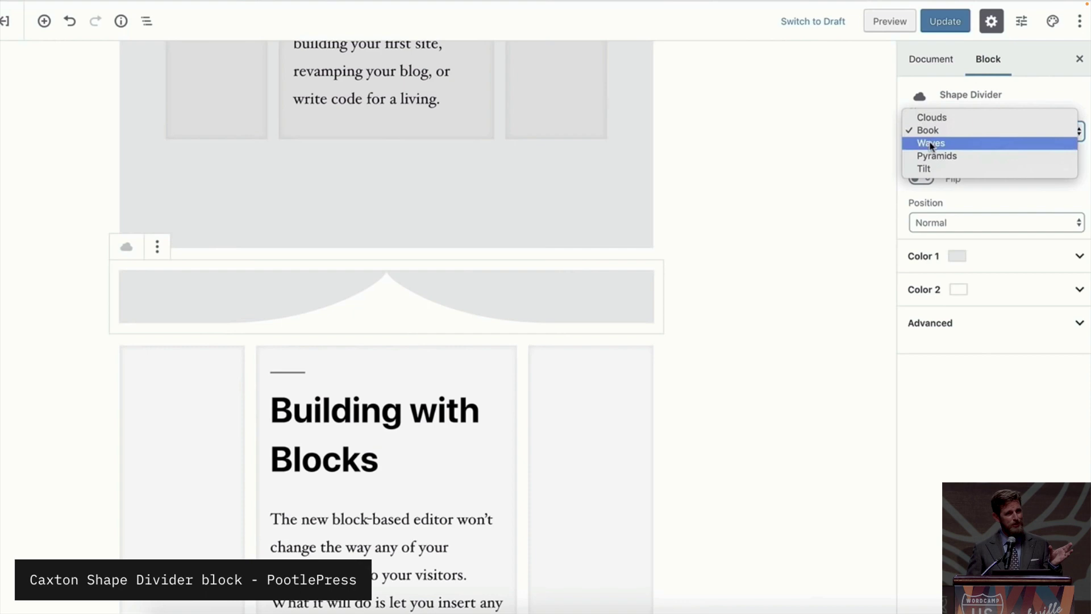
pyautogui.click(930, 145)
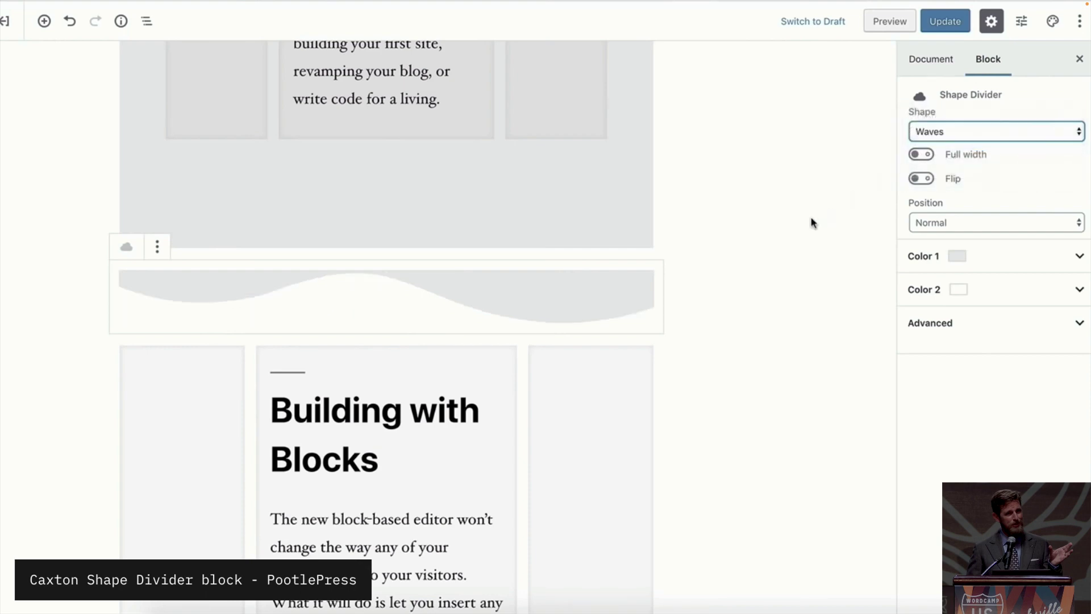
pyautogui.scroll(-15, 777, 230)
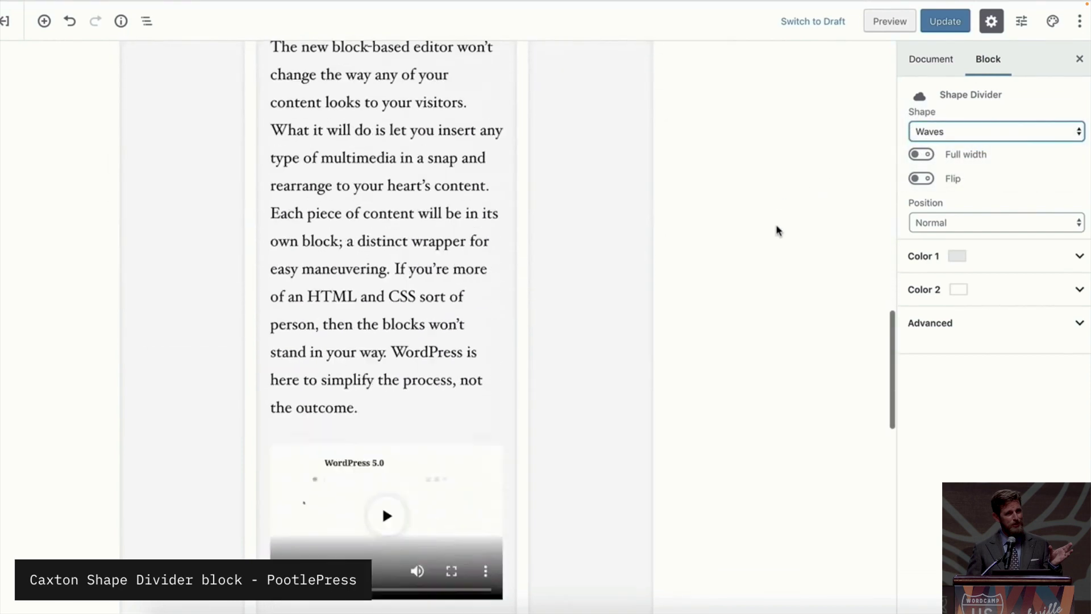
pyautogui.scroll(-5, 777, 230)
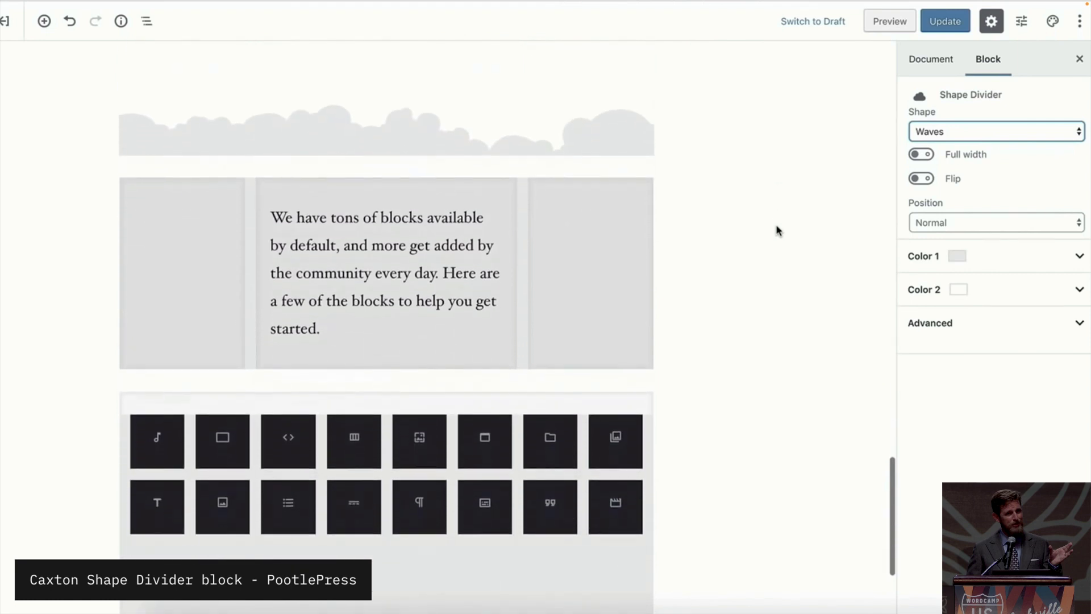
# Preview the page, scrolling down past its wave and cloud dividers and back to the header
pyautogui.click(871, 28)
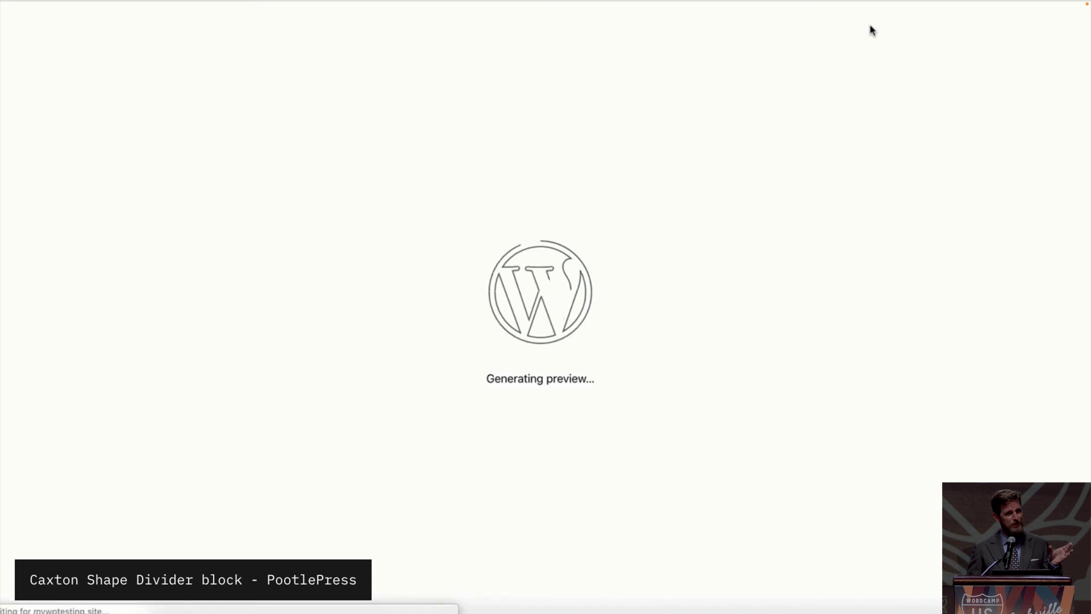
pyautogui.scroll(-2, 872, 31)
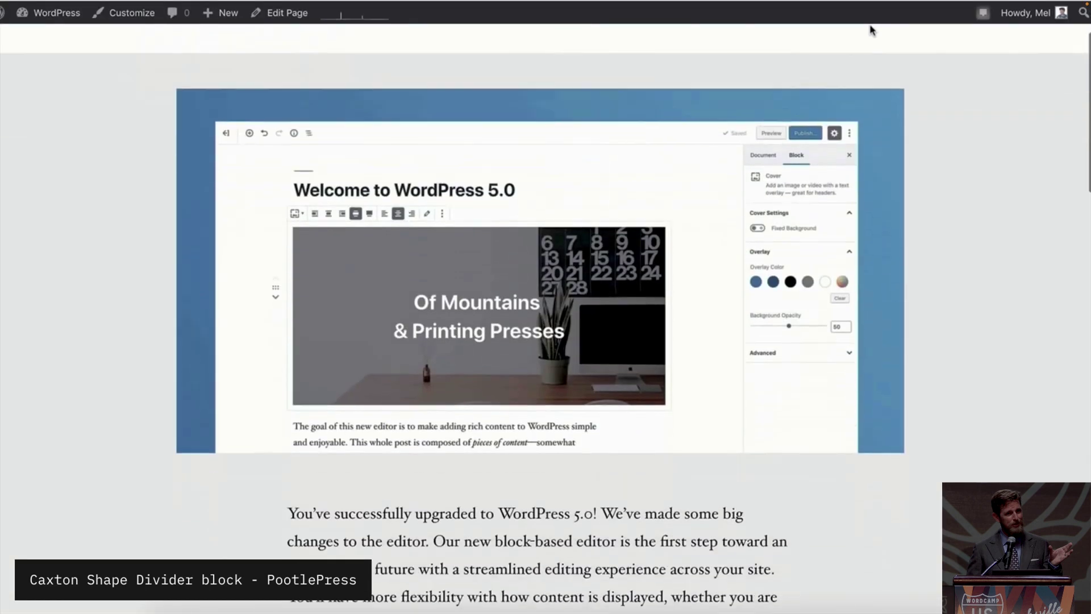
pyautogui.scroll(-6, 871, 30)
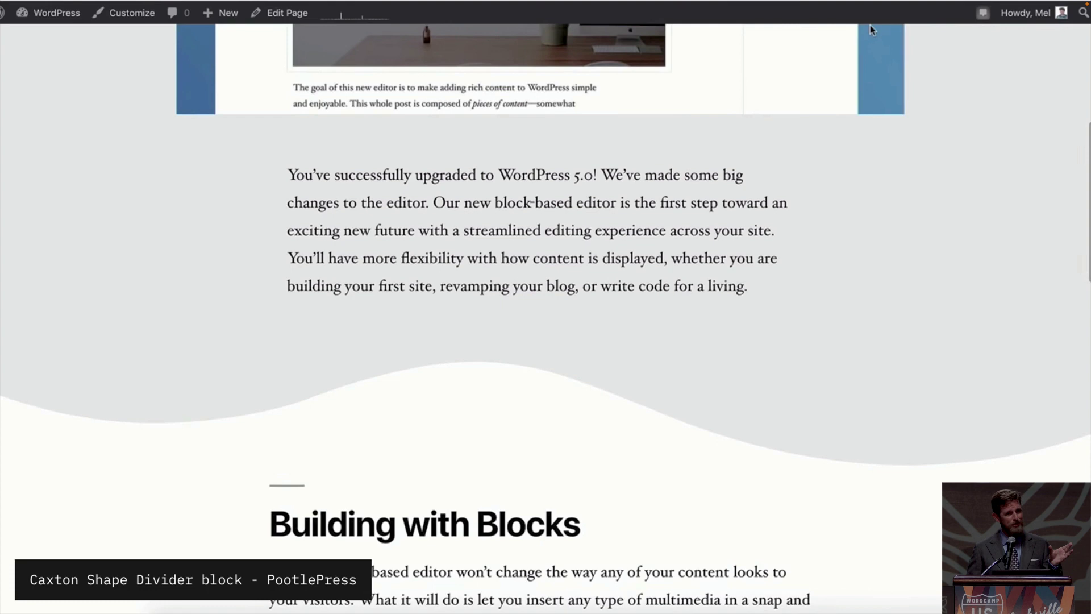
pyautogui.scroll(-2, 870, 25)
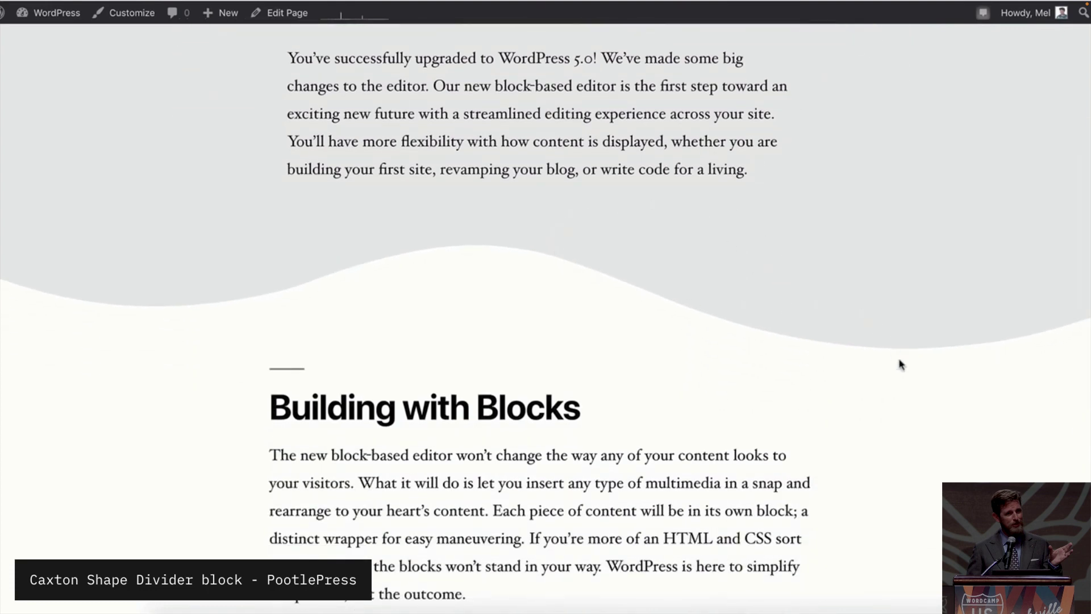
pyautogui.scroll(-10, 899, 364)
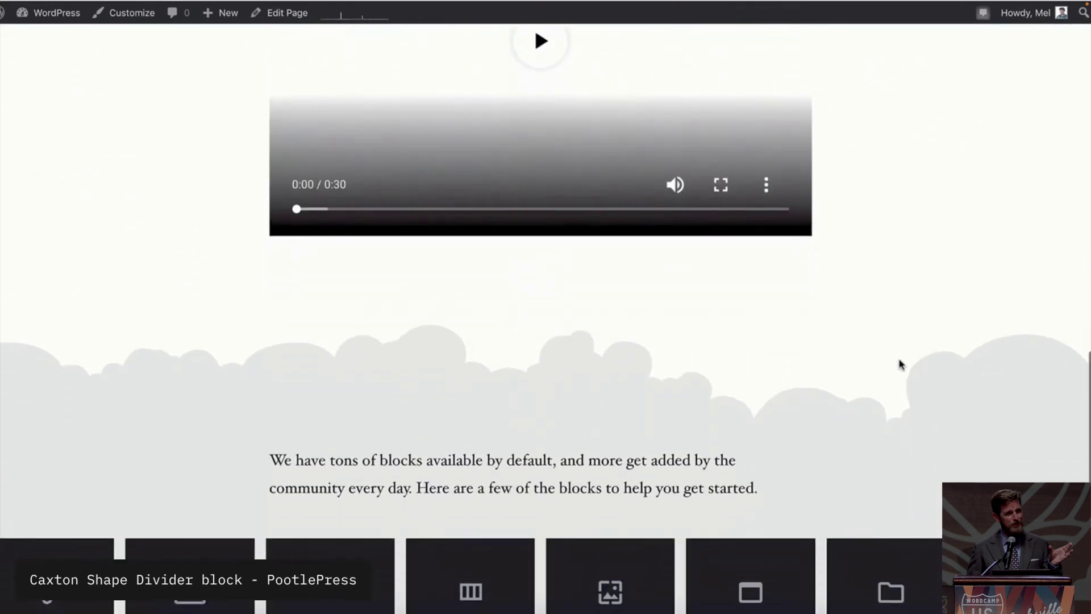
pyautogui.scroll(-7, 900, 364)
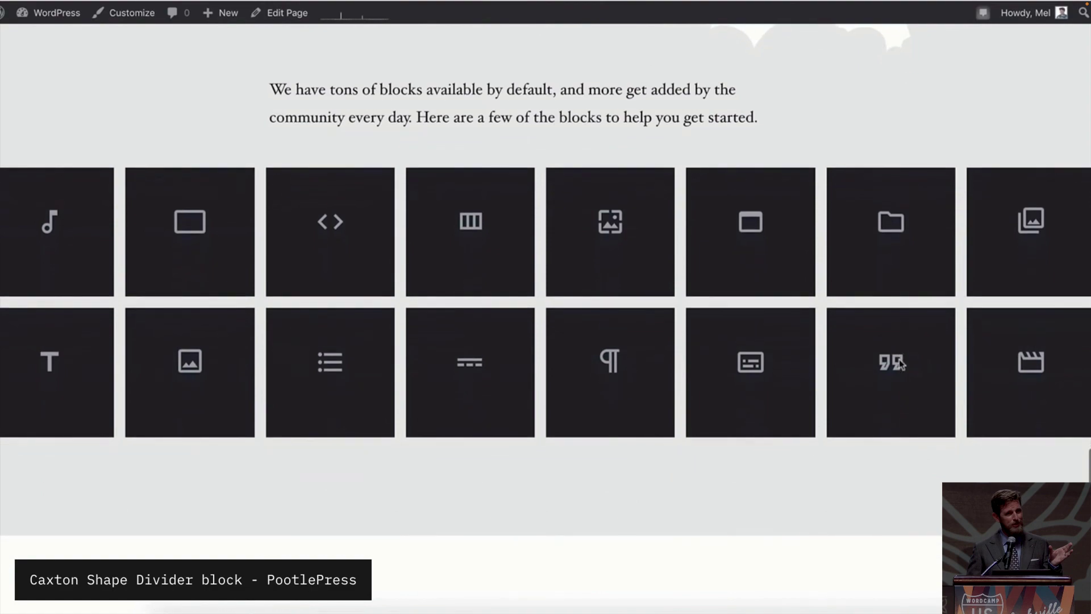
pyautogui.scroll(15, 900, 362)
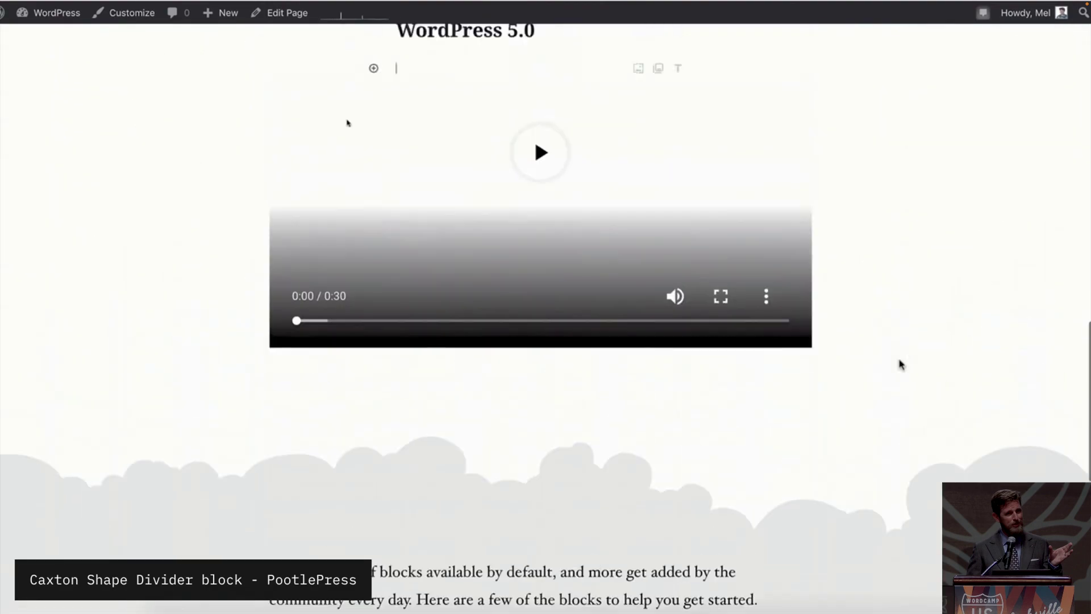
pyautogui.scroll(12, 900, 364)
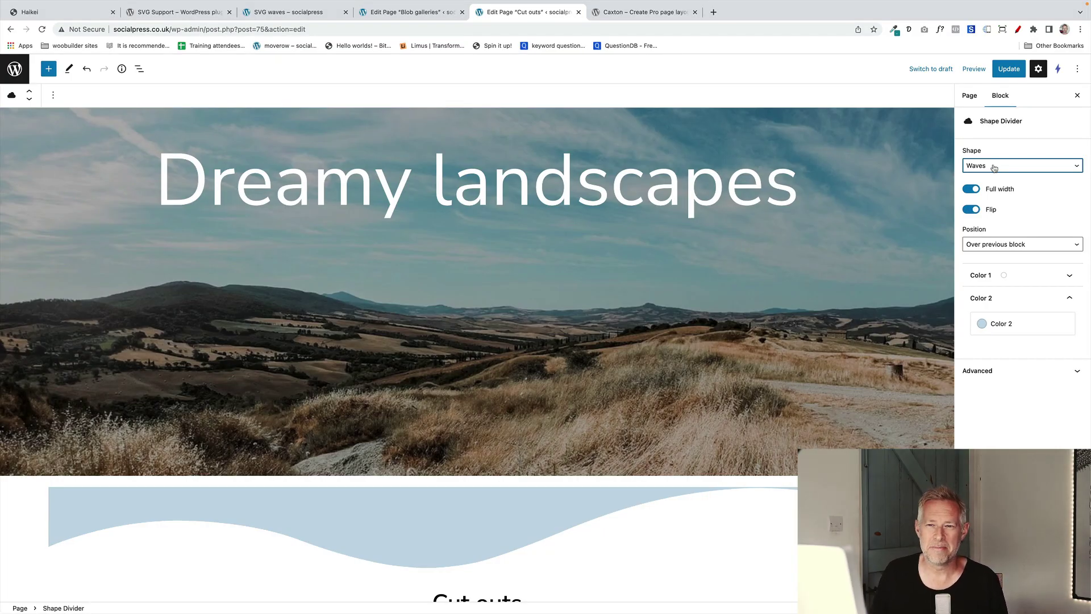
# Save the page, select the divider below the cover, and try the Clouds and Book shapes
pyautogui.press('super+s')
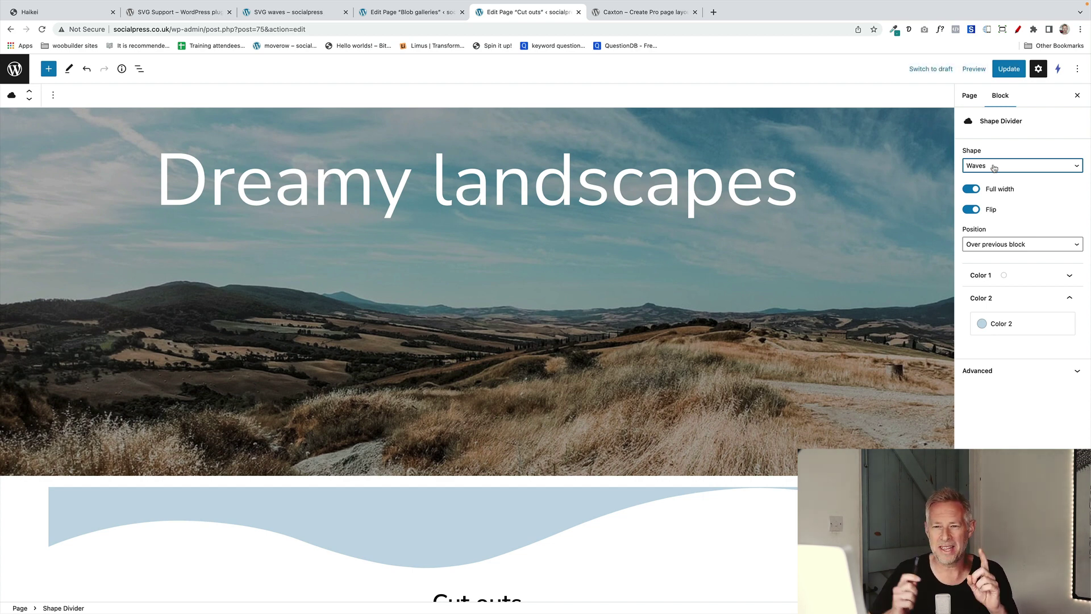
pyautogui.click(368, 502)
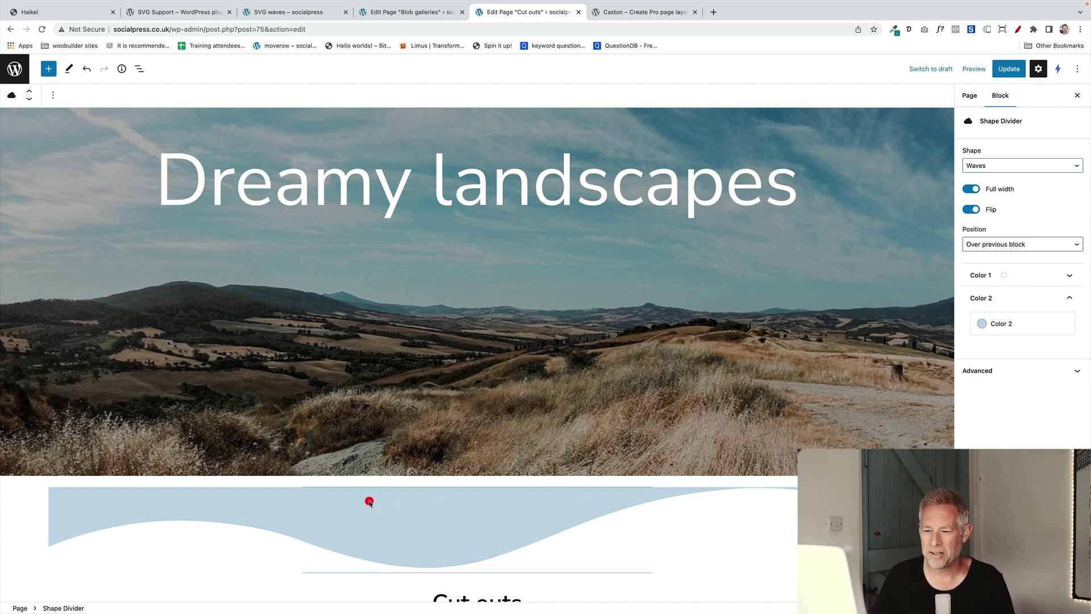
pyautogui.scroll(-2, 216, 257)
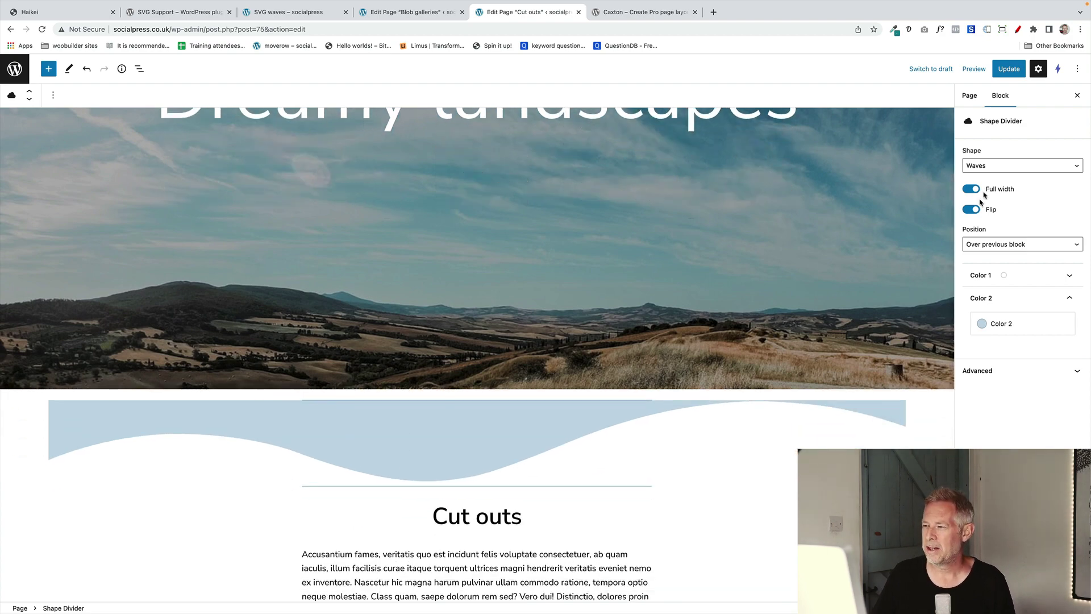
pyautogui.click(1000, 172)
pyautogui.click(998, 149)
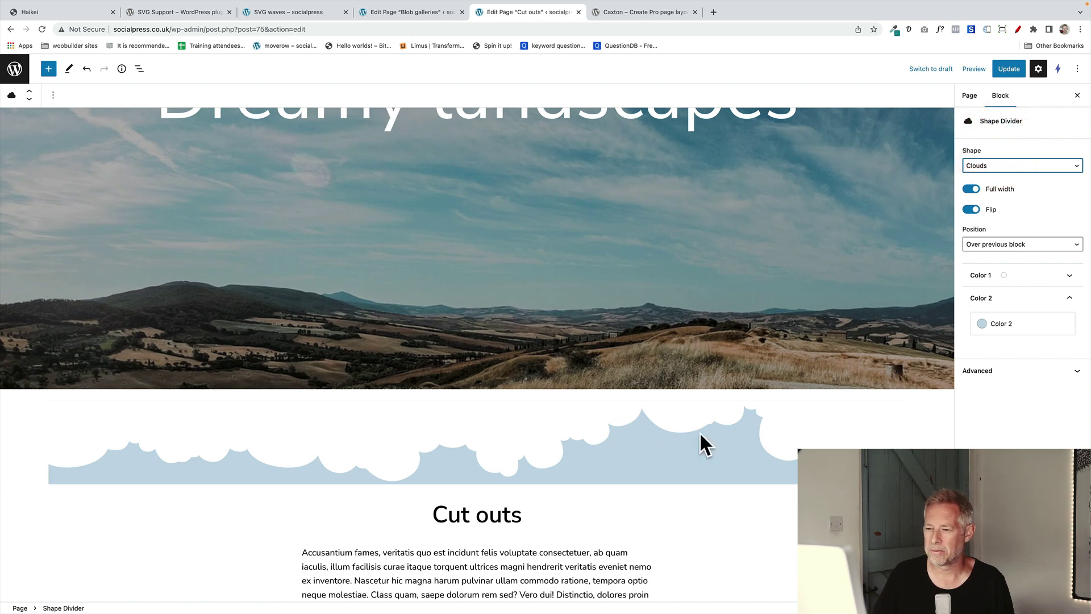
pyautogui.click(1014, 167)
pyautogui.click(992, 179)
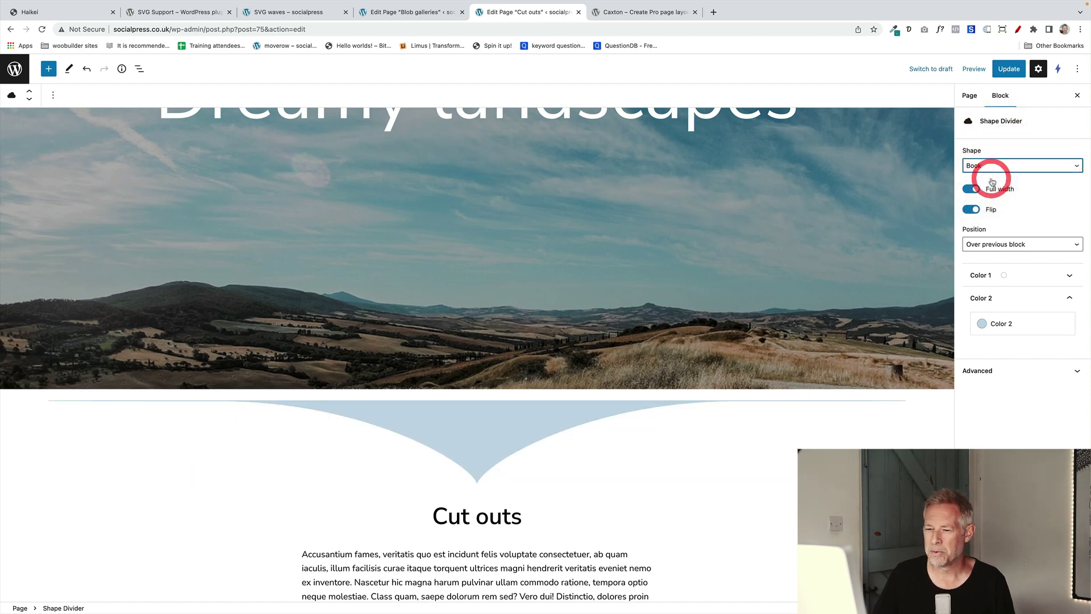
# Cycle the divider through Waves, Pyramids and Tilt, finally settling on Book
pyautogui.click(1013, 165)
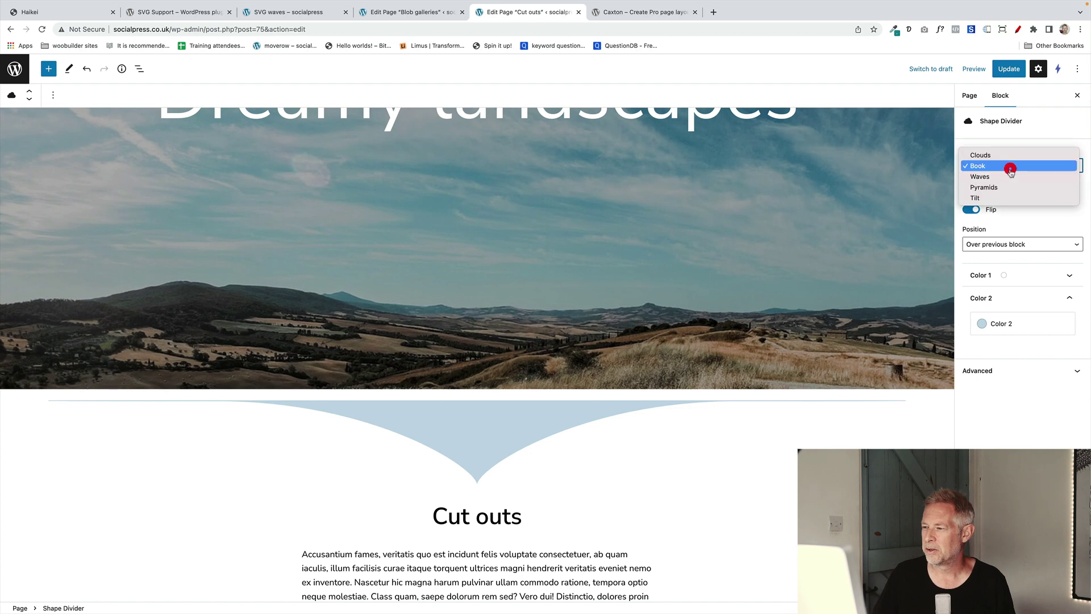
pyautogui.click(1009, 175)
pyautogui.click(1014, 166)
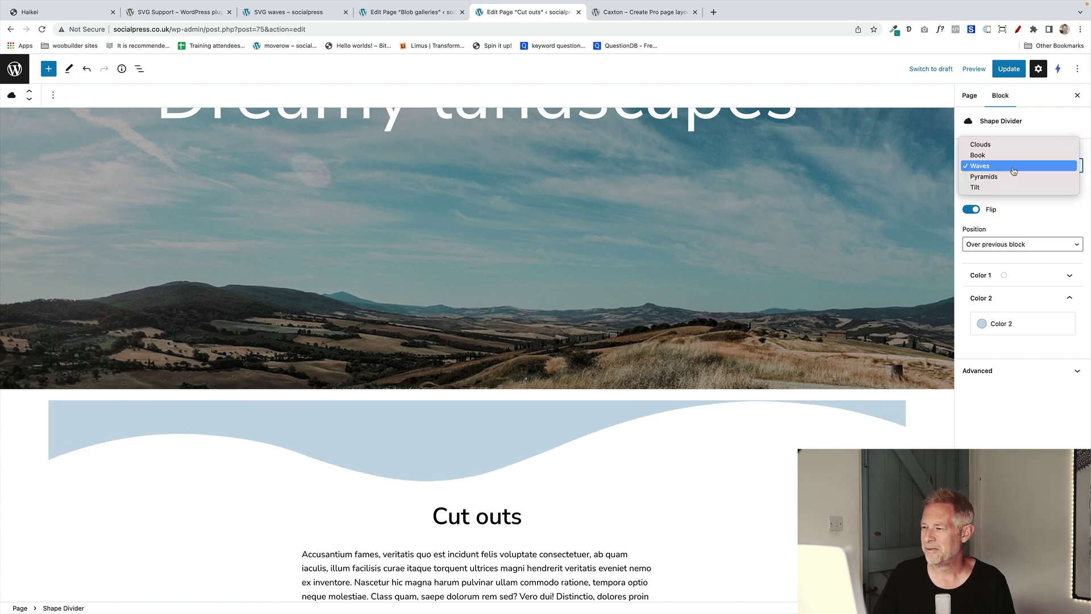
pyautogui.click(1010, 175)
pyautogui.click(1011, 166)
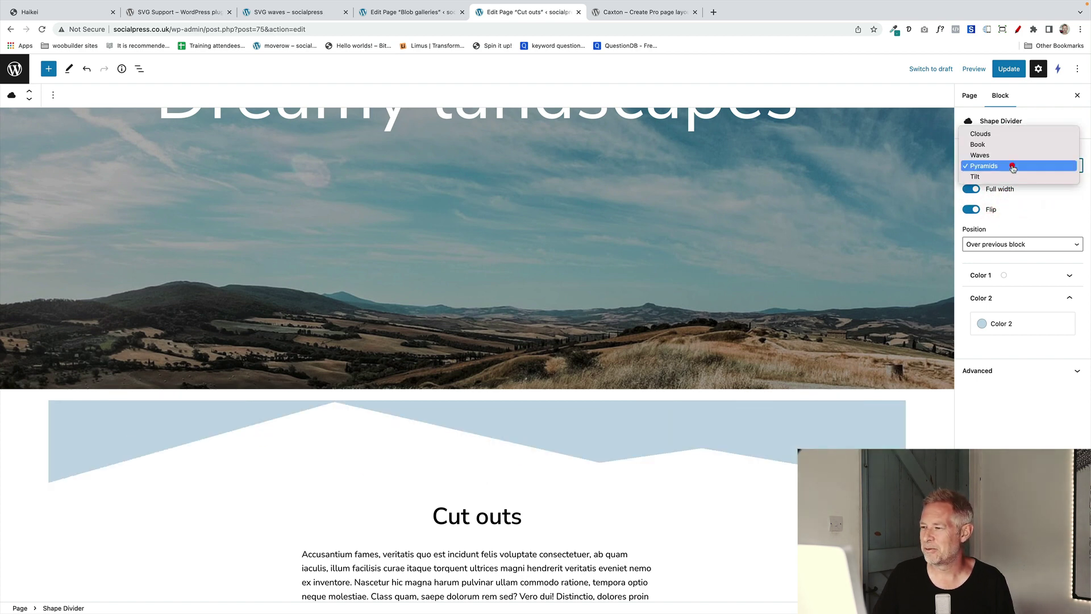
pyautogui.click(1008, 175)
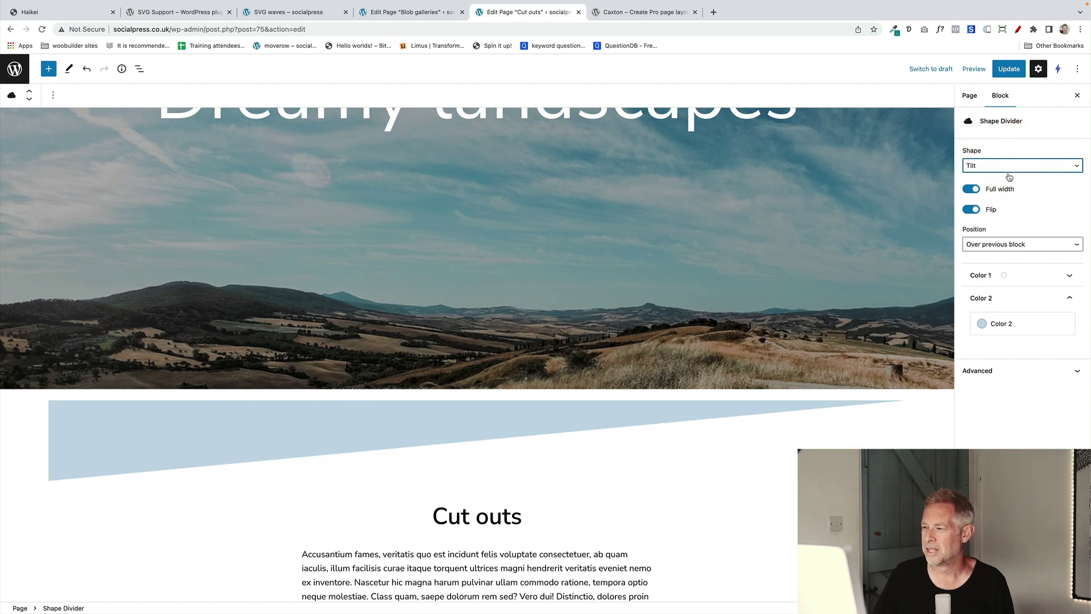
pyautogui.click(1009, 167)
pyautogui.click(999, 136)
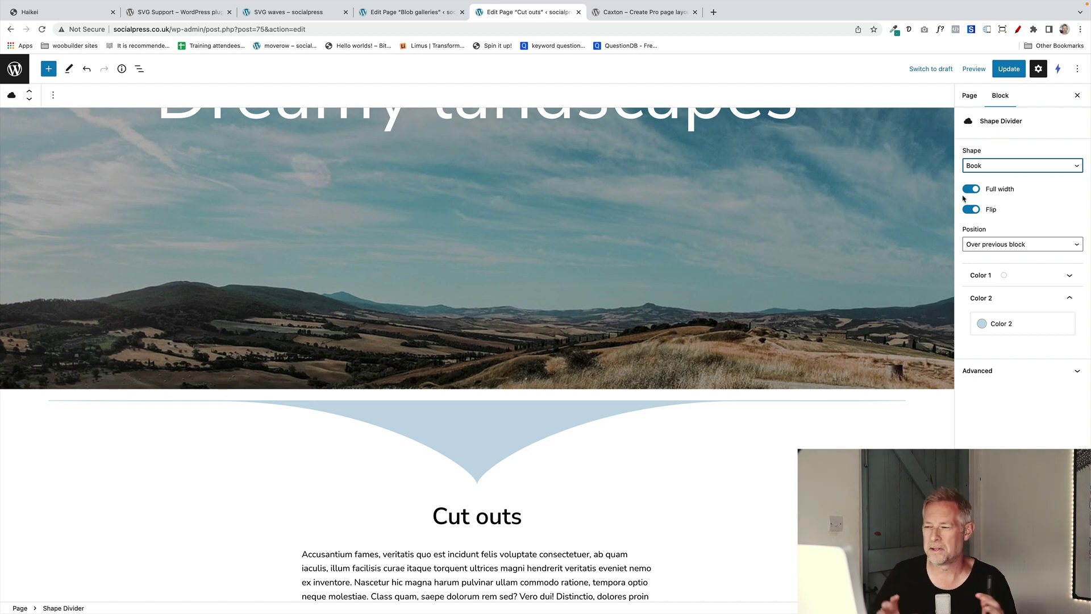
# Test Normal position, full width and flip, keeping the divider over the previous block, full width and flipped
pyautogui.click(988, 244)
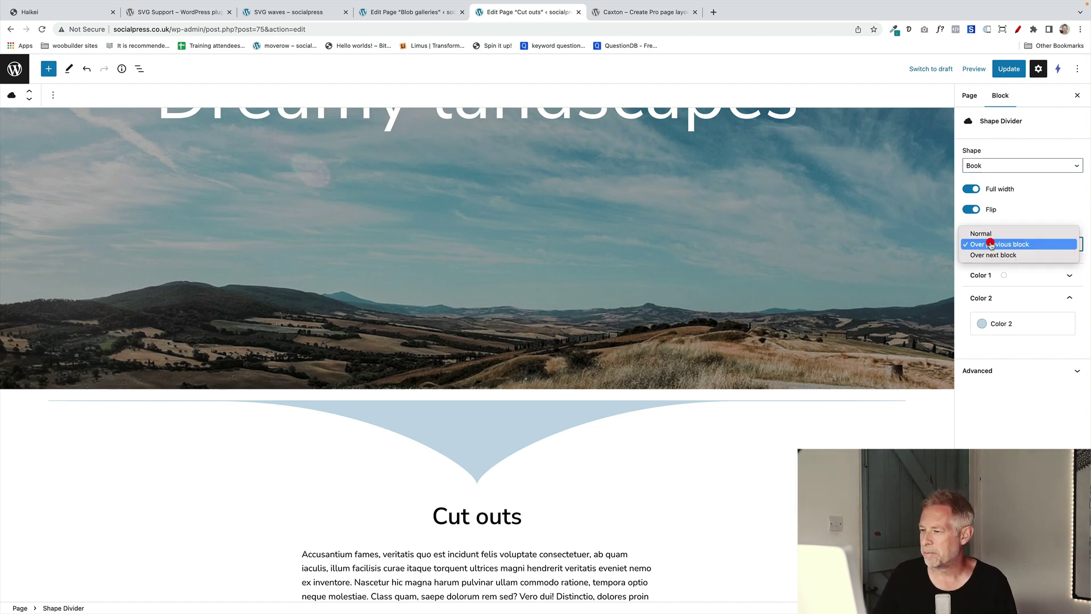
pyautogui.click(995, 233)
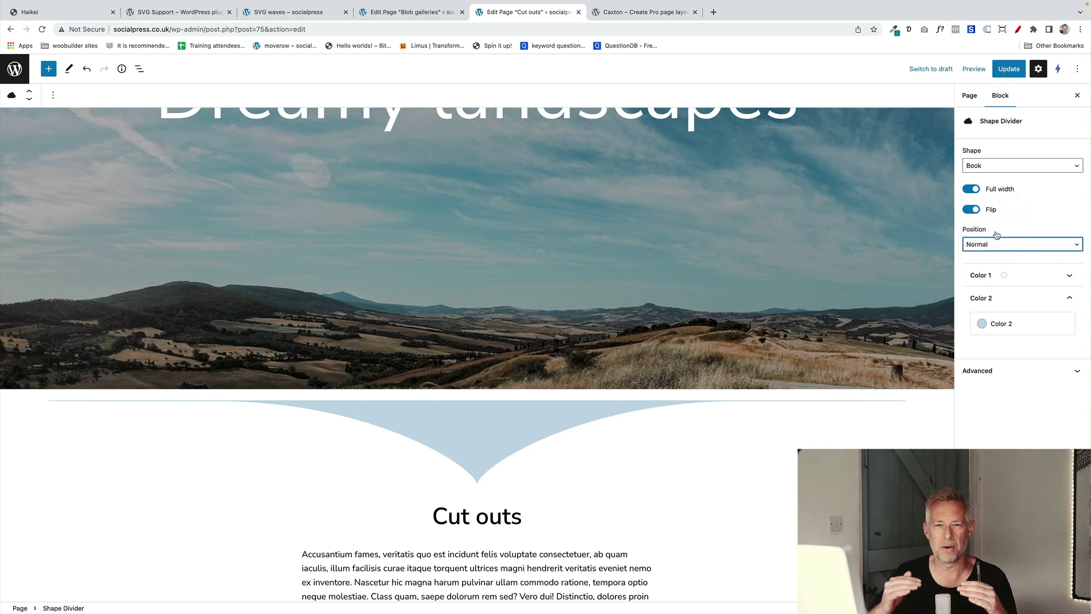
pyautogui.click(994, 241)
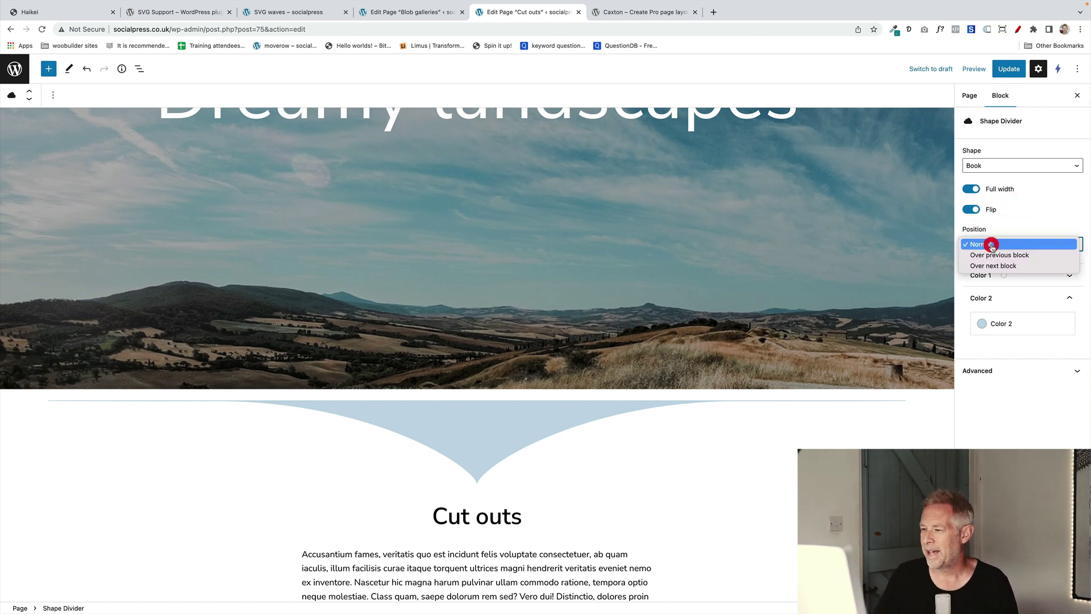
pyautogui.click(992, 255)
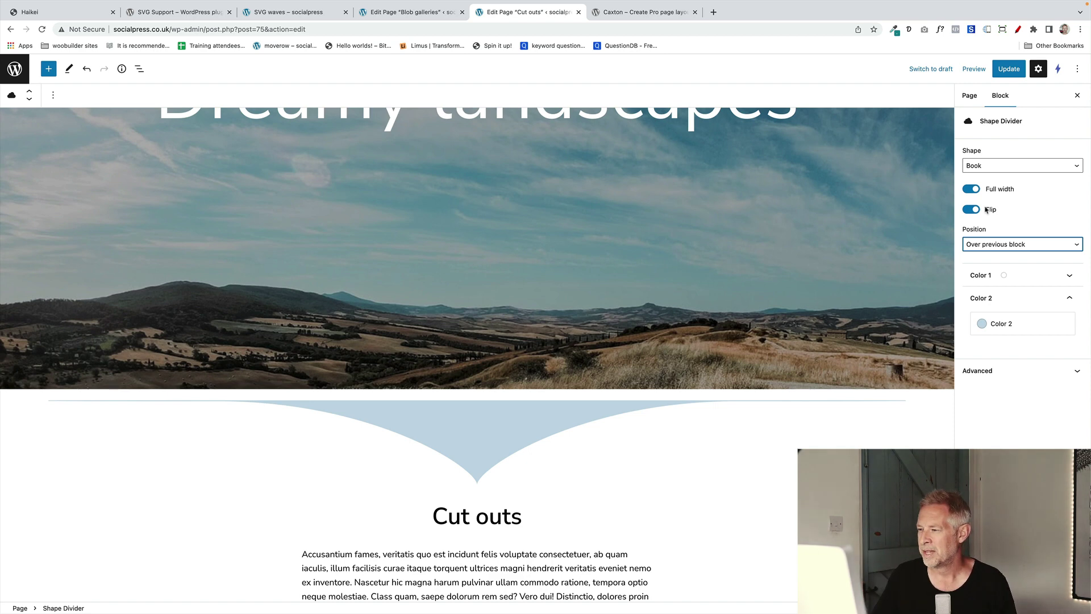
pyautogui.click(965, 190)
pyautogui.click(967, 190)
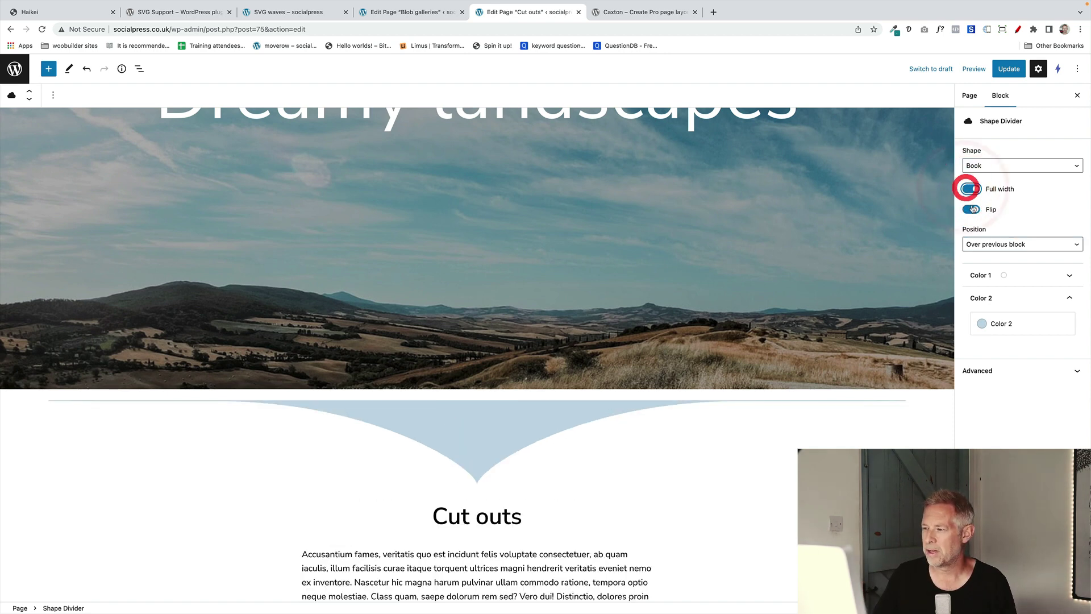
pyautogui.click(970, 210)
pyautogui.click(969, 210)
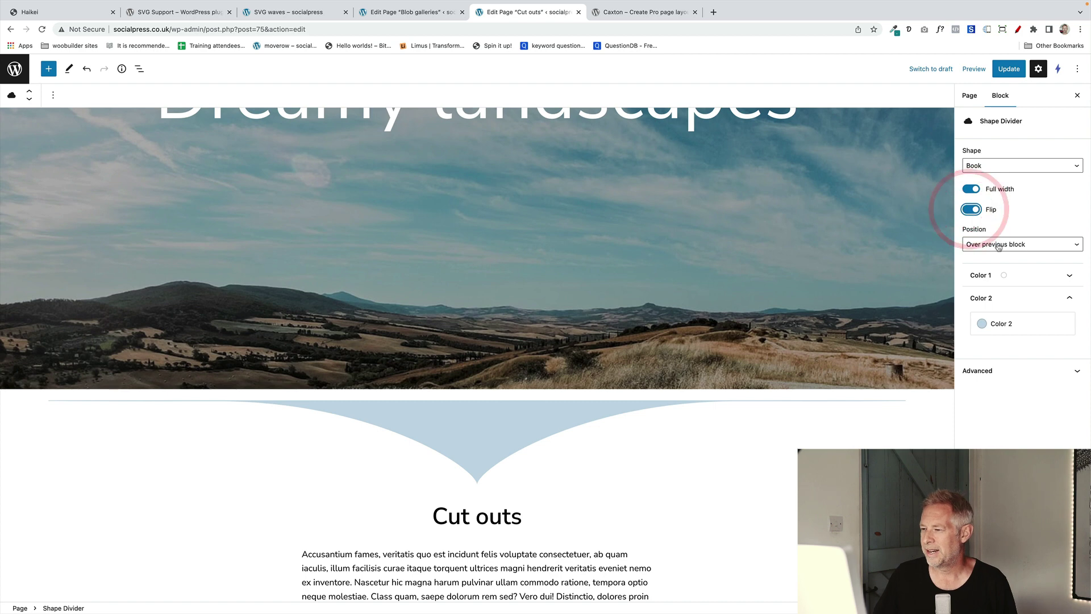
pyautogui.click(995, 244)
pyautogui.click(997, 246)
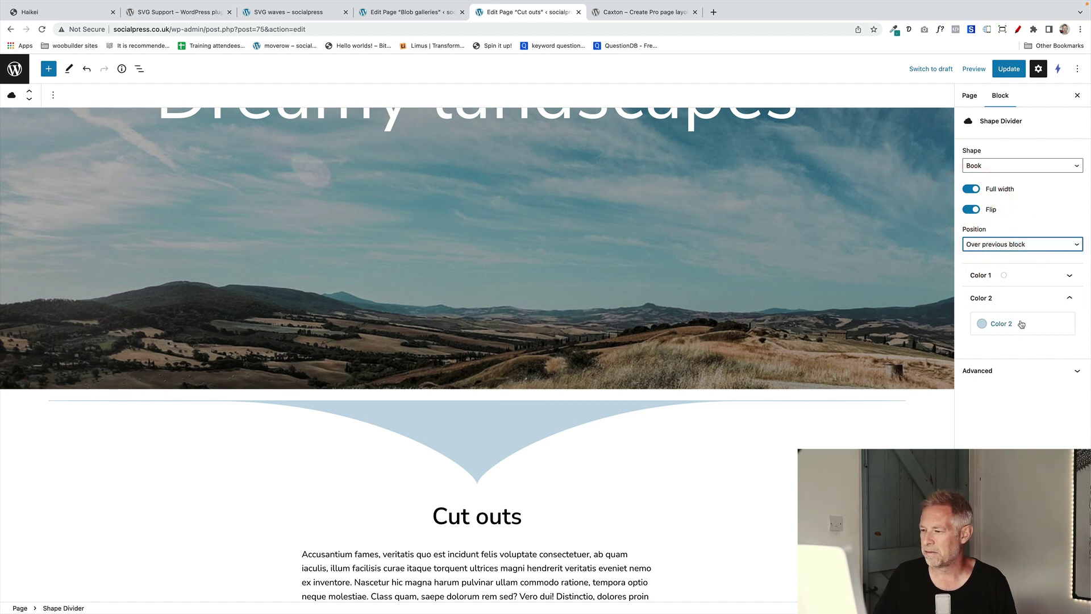
# Set the divider's Color 2 to white, update the page, and view it
pyautogui.click(1018, 323)
pyautogui.click(969, 388)
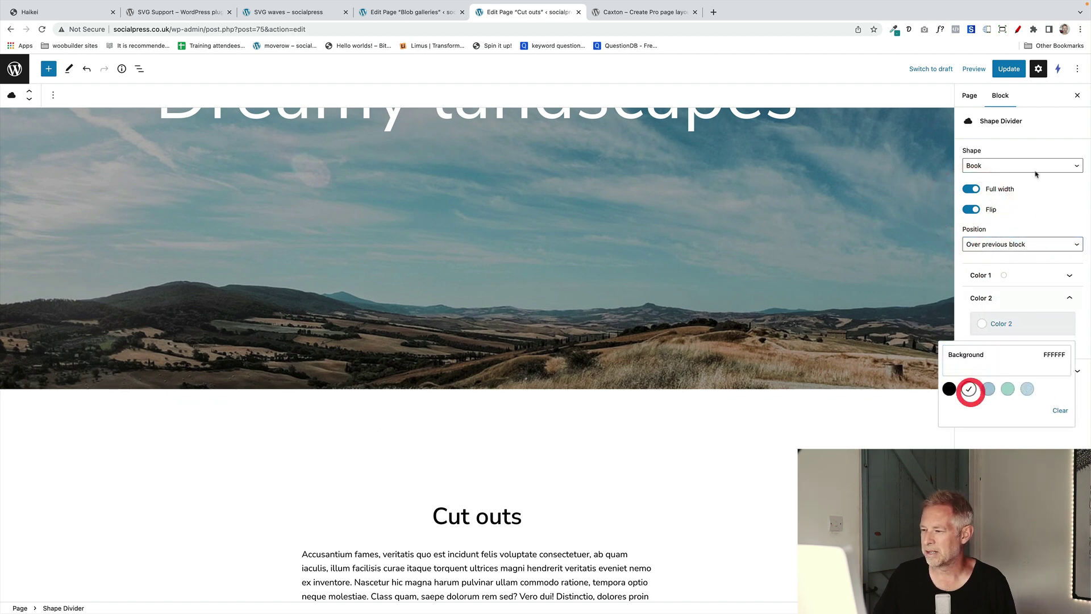
pyautogui.click(1008, 69)
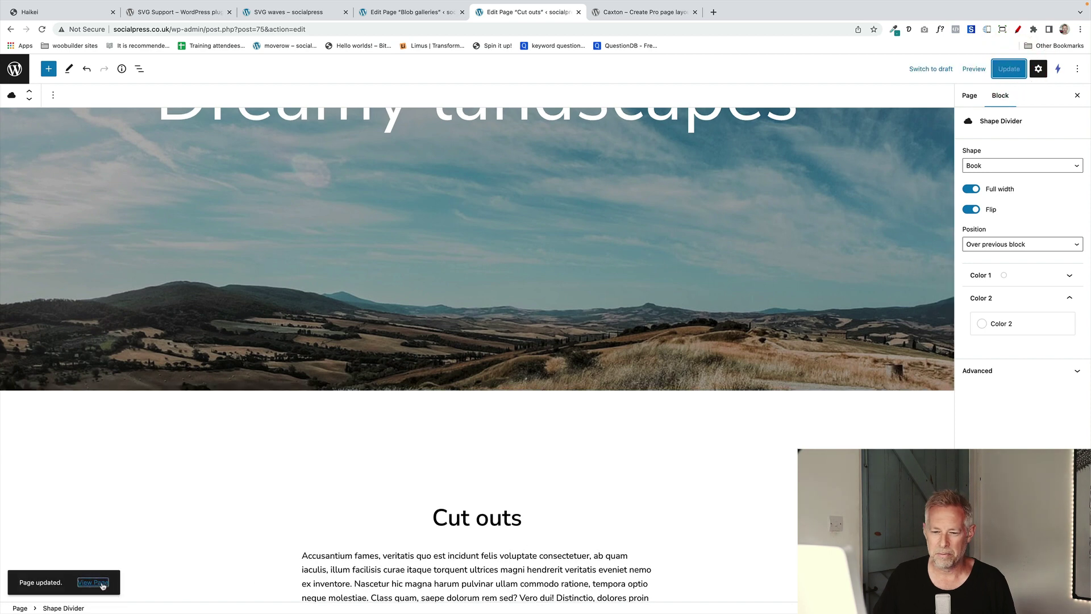
pyautogui.click(99, 582)
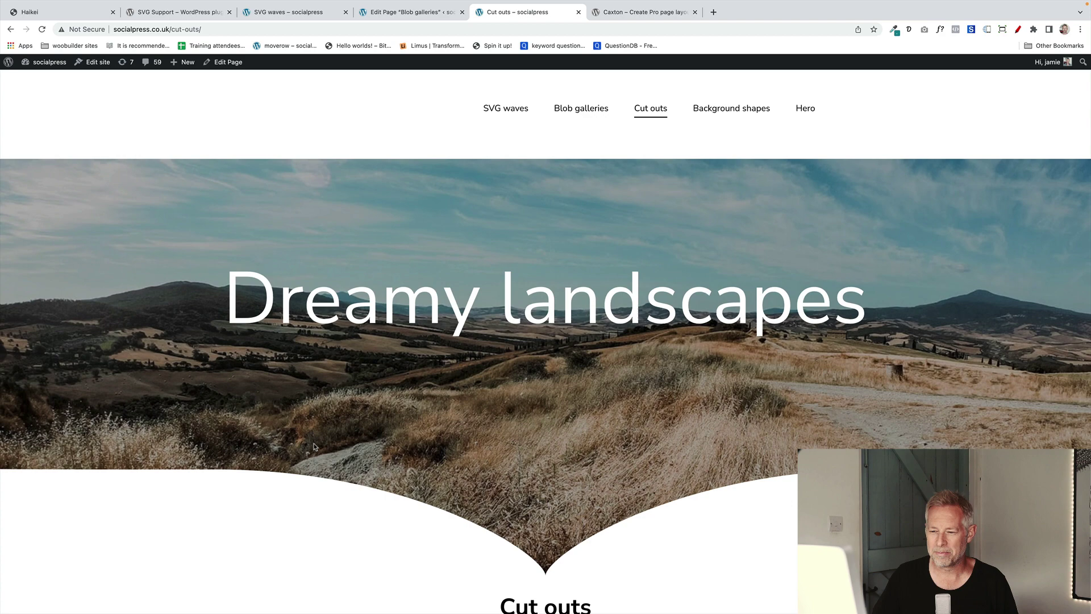
# Scroll the published Cut outs page to see the curved cut-out in the hero
pyautogui.scroll(-2, 783, 541)
pyautogui.scroll(2, 779, 532)
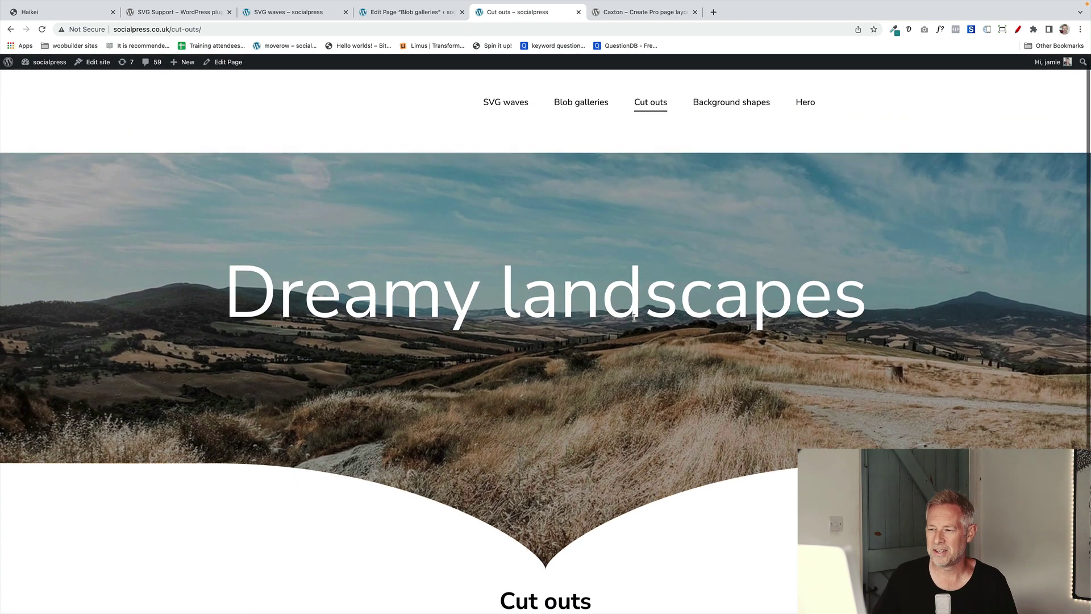
pyautogui.scroll(-2, 634, 318)
pyautogui.scroll(1, 634, 329)
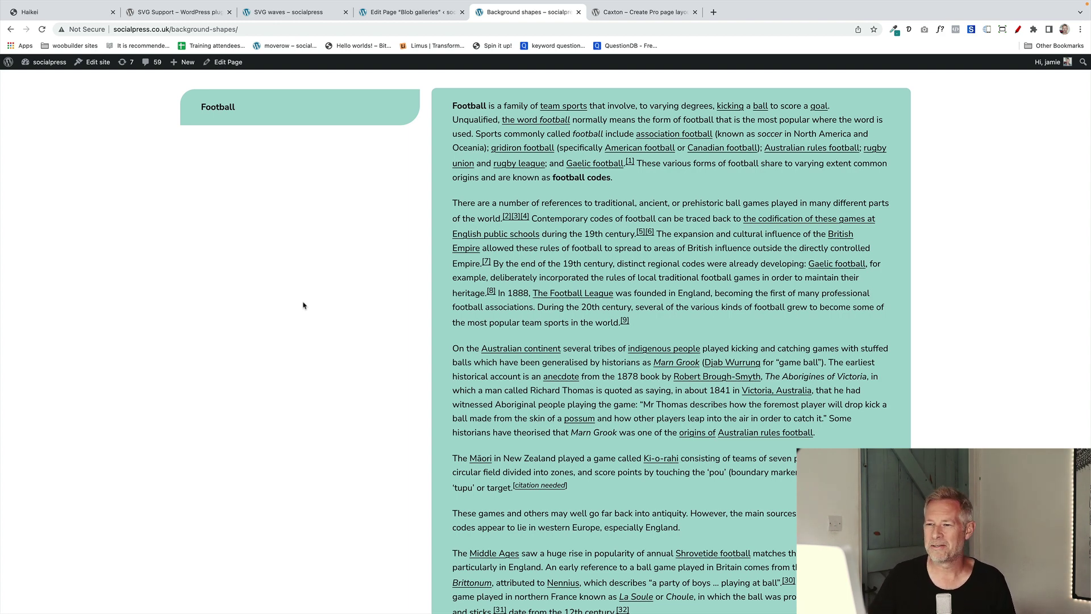
# Scroll the Background shapes page to review how its section headings stay sticky
pyautogui.scroll(-6, 302, 347)
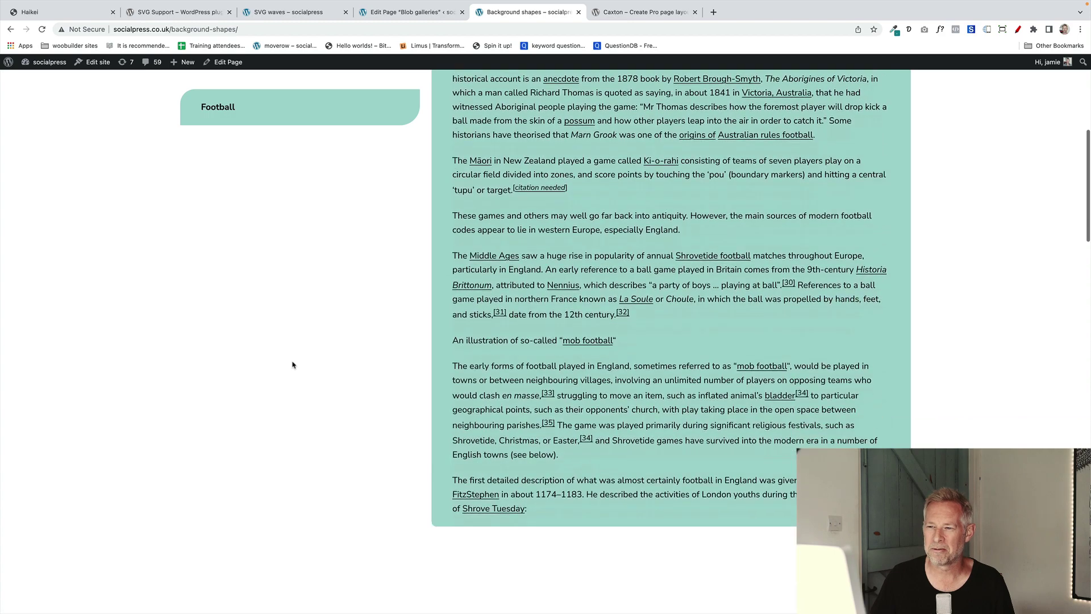
pyautogui.scroll(-6, 293, 364)
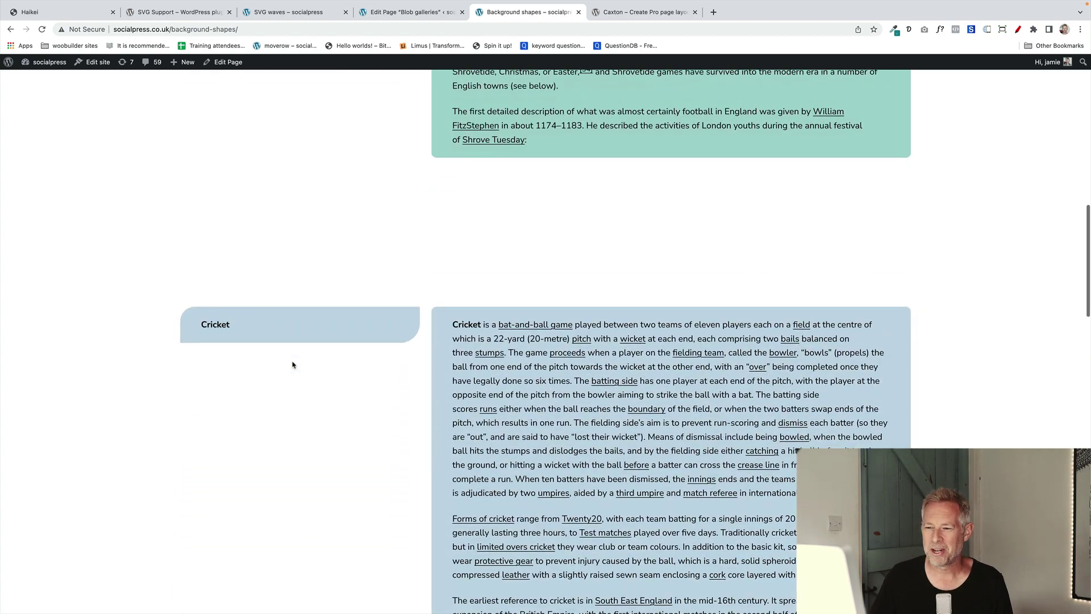
pyautogui.scroll(-6, 292, 364)
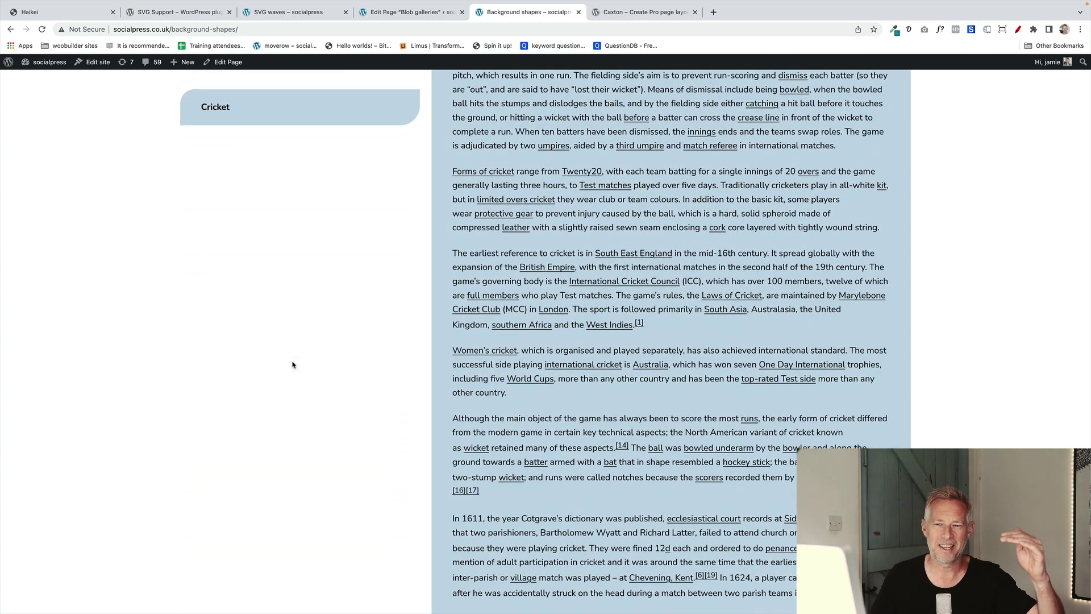
pyautogui.scroll(-3, 293, 365)
pyautogui.scroll(5, 297, 365)
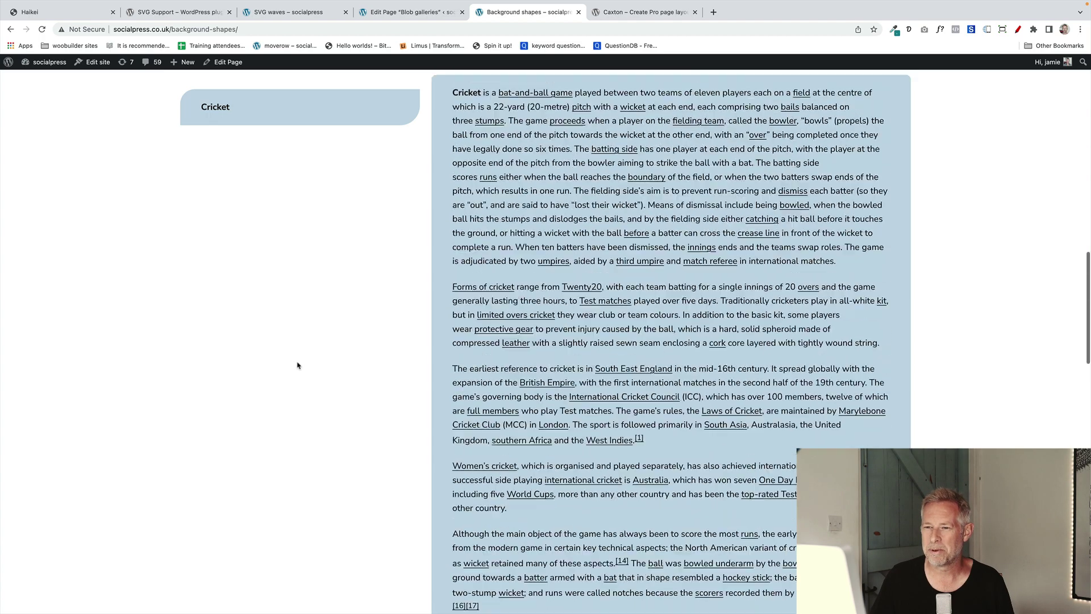
pyautogui.scroll(17, 296, 365)
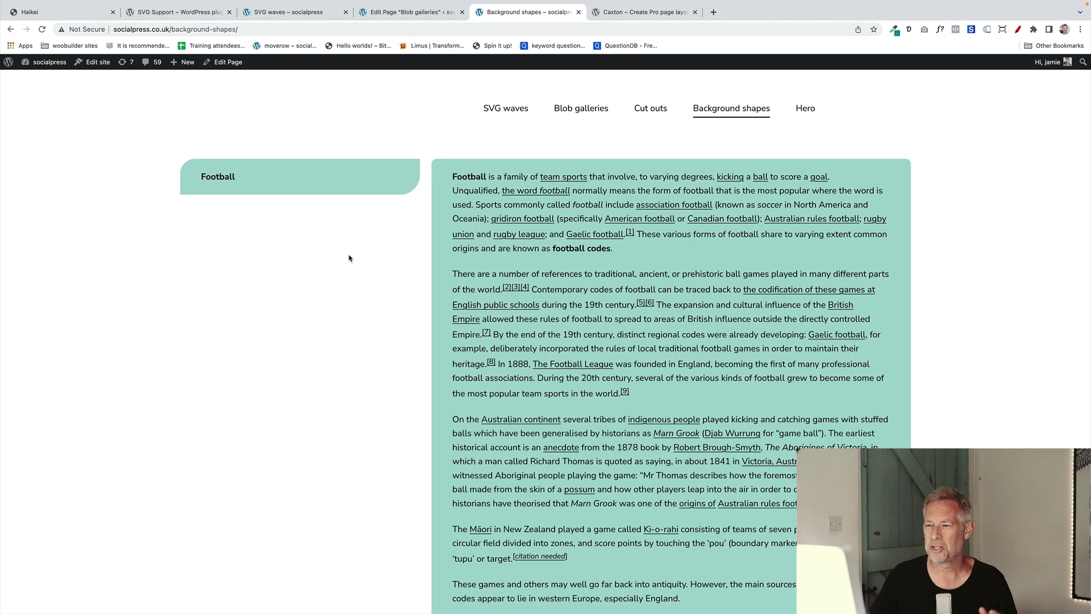
pyautogui.scroll(-1, 324, 300)
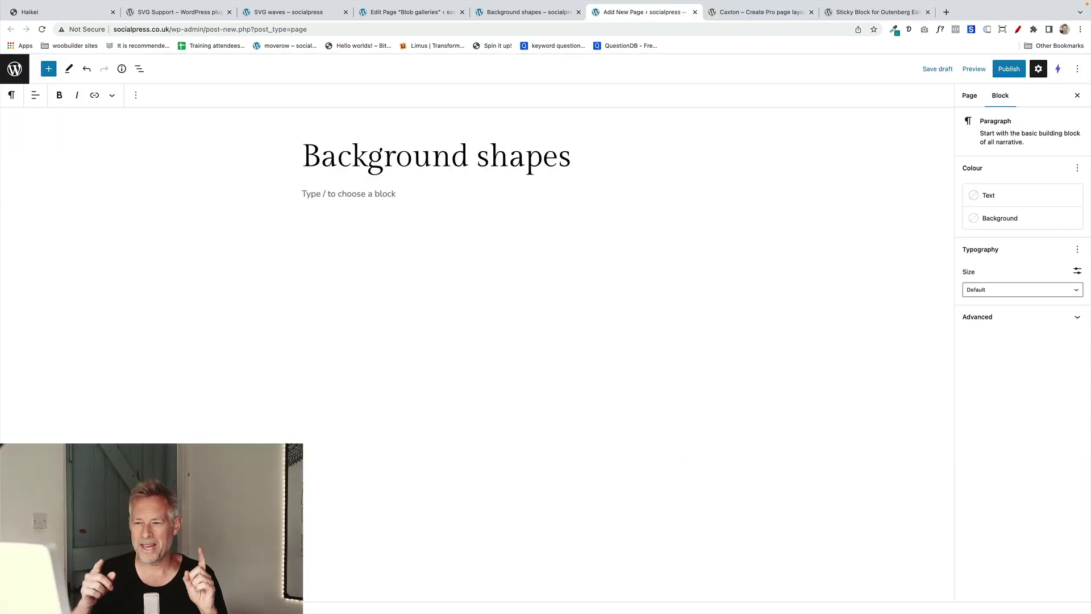
# Insert a Columns block using the 30/70 two-column layout
pyautogui.write('/c')
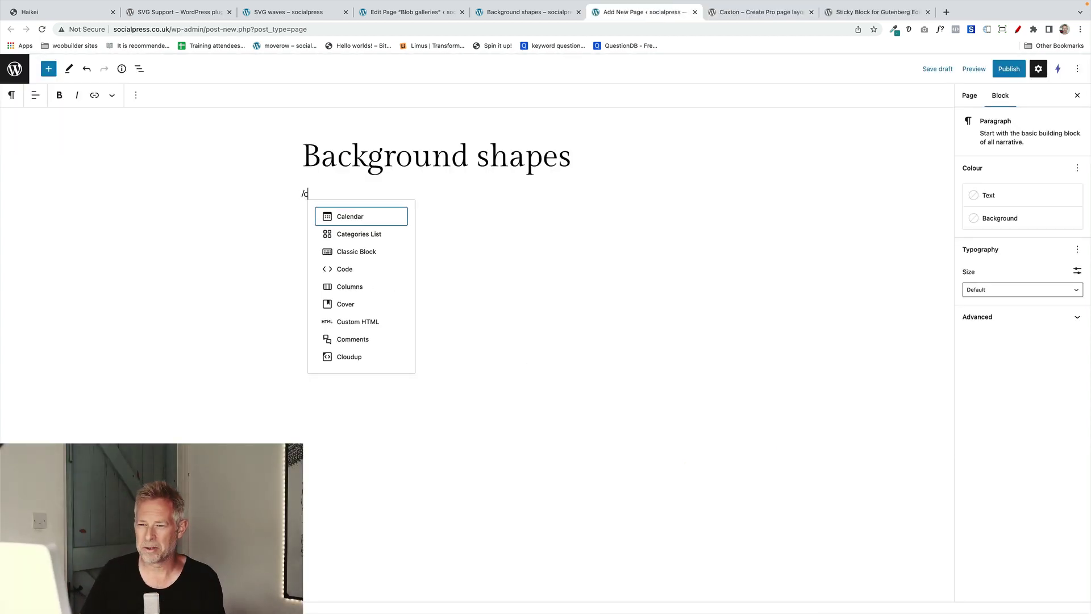
pyautogui.write('olumns')
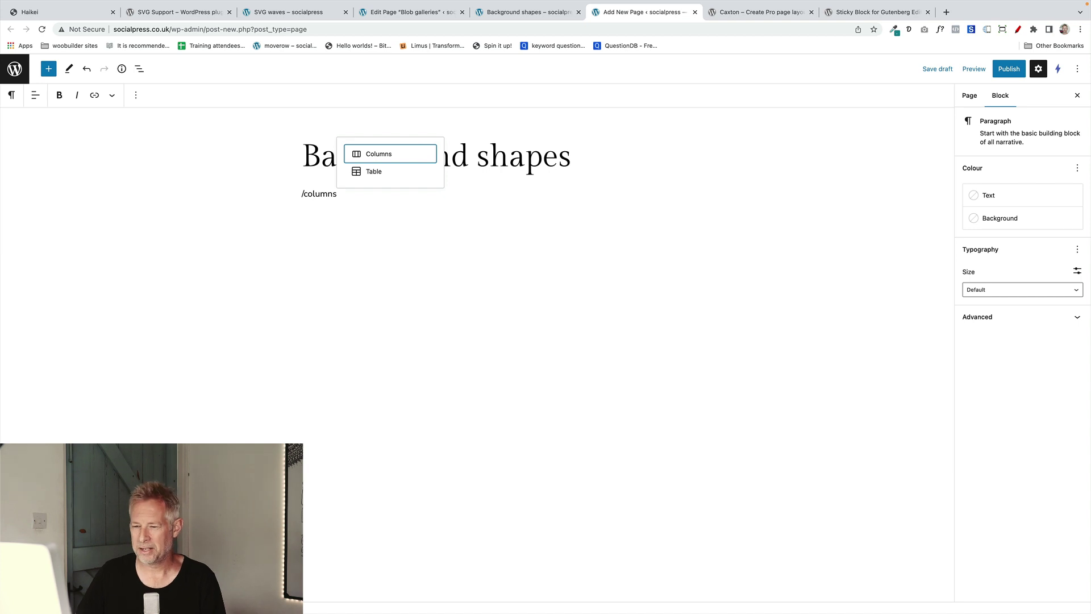
pyautogui.press('Return')
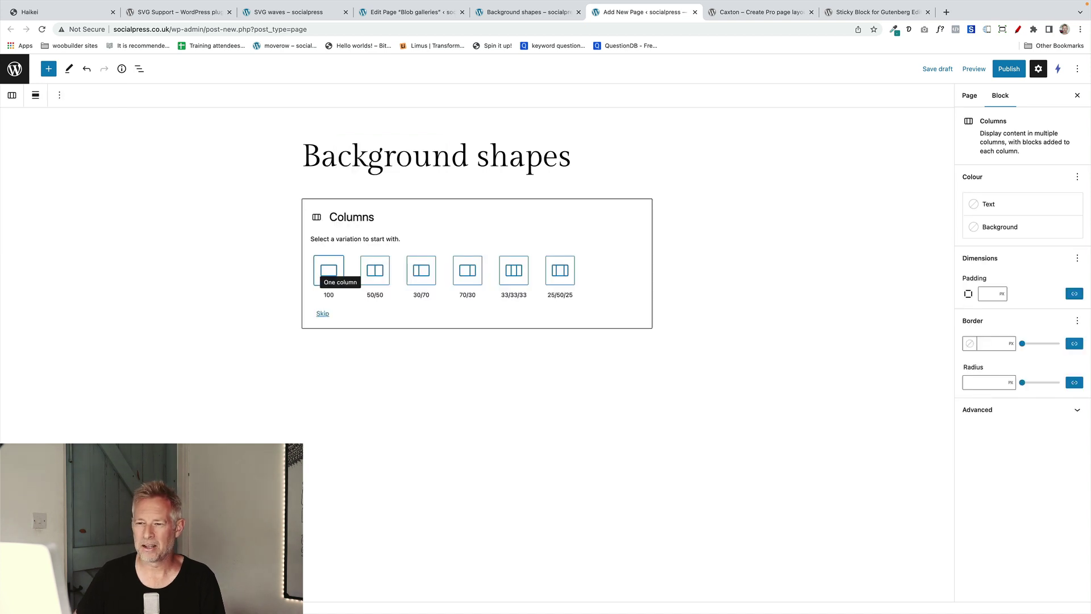
pyautogui.click(49, 71)
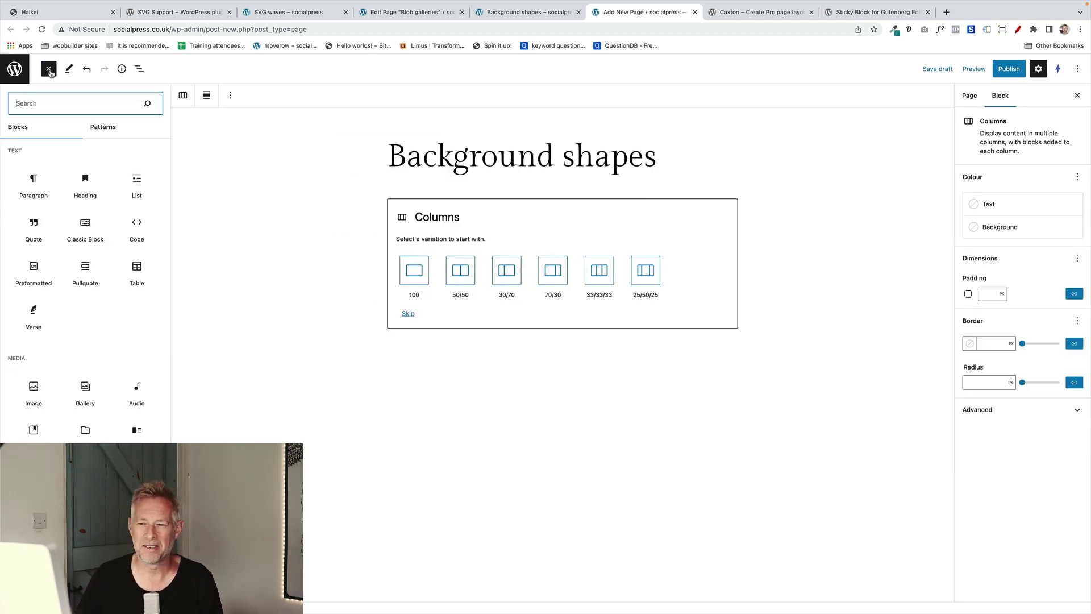
pyautogui.click(49, 70)
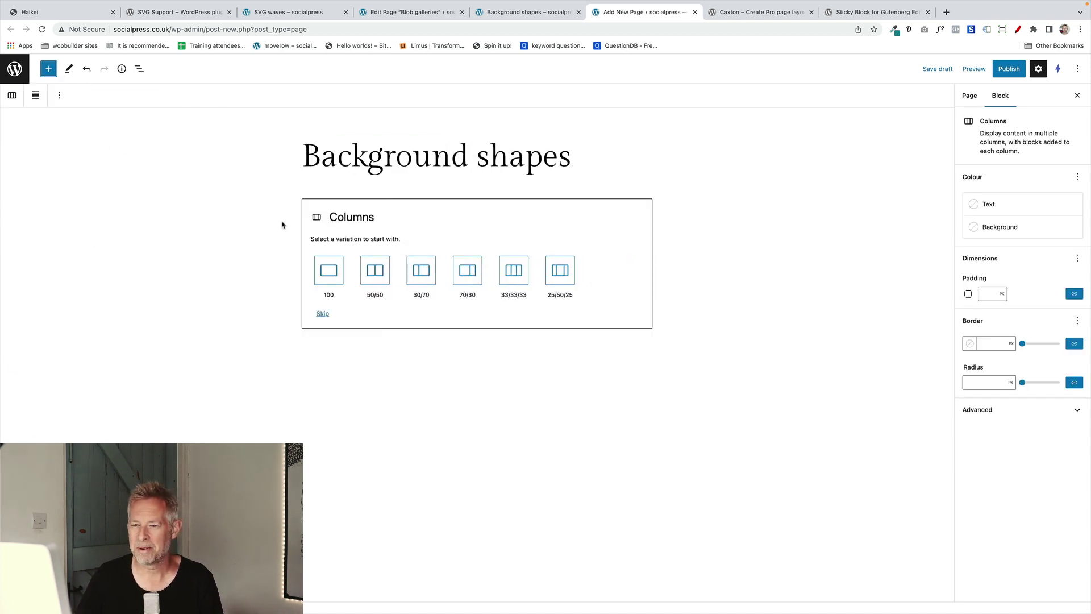
pyautogui.click(420, 275)
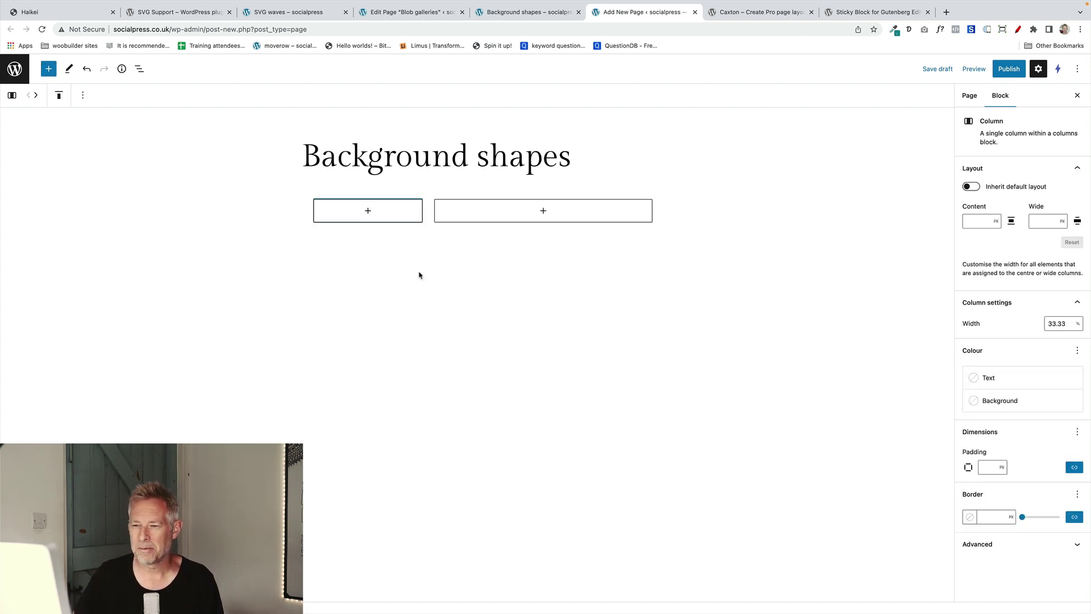
# Add a Sticky block to the narrow first column
pyautogui.click(368, 211)
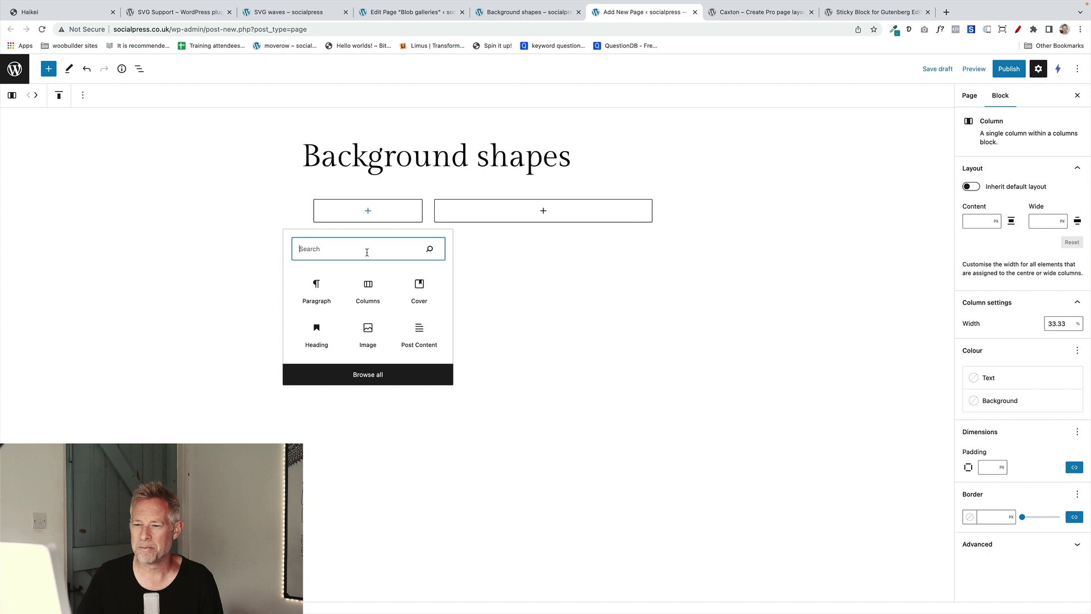
pyautogui.write('s')
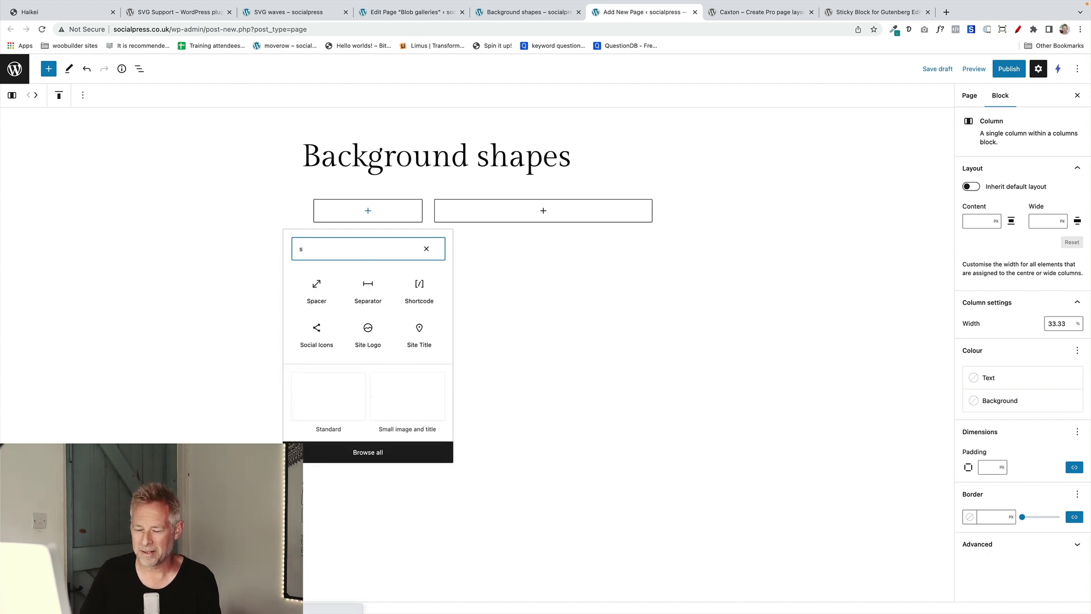
pyautogui.write('ticky')
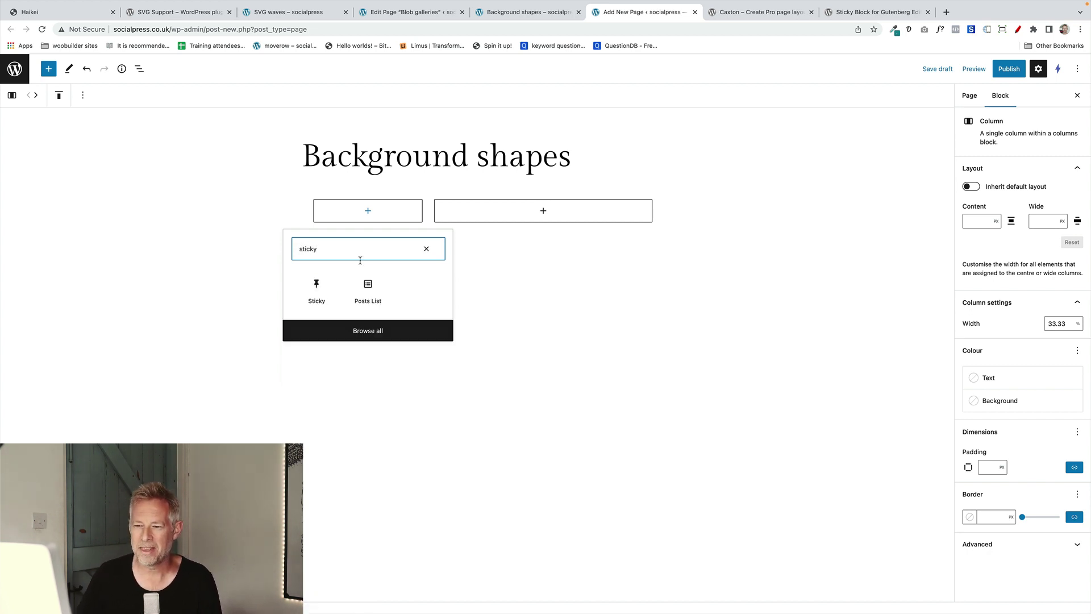
pyautogui.click(314, 287)
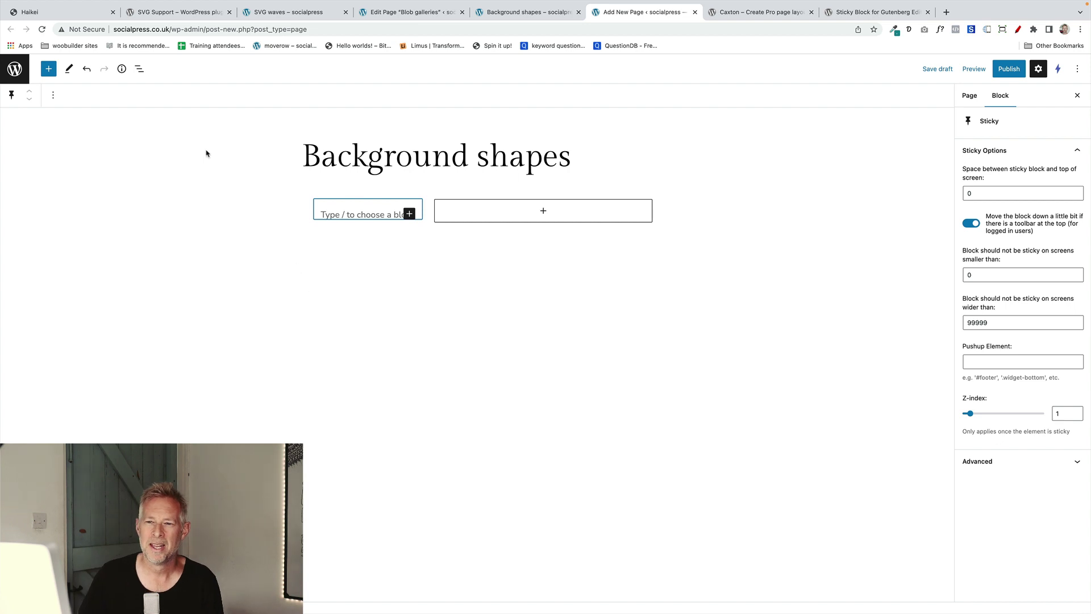
# Show List View and begin the 'Football' paragraph inside the Sticky block
pyautogui.click(138, 69)
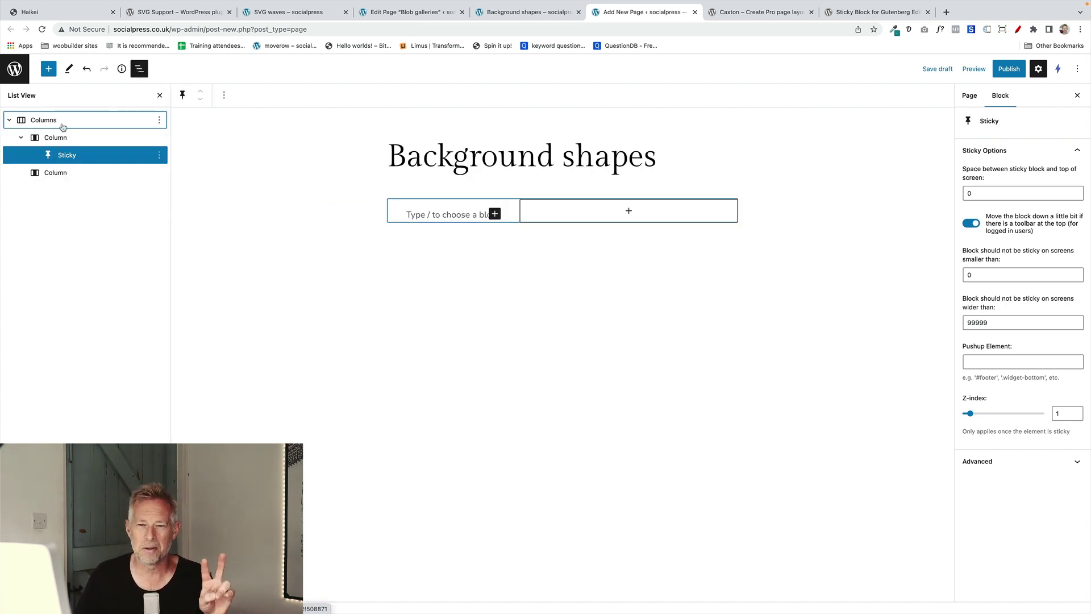
pyautogui.click(423, 214)
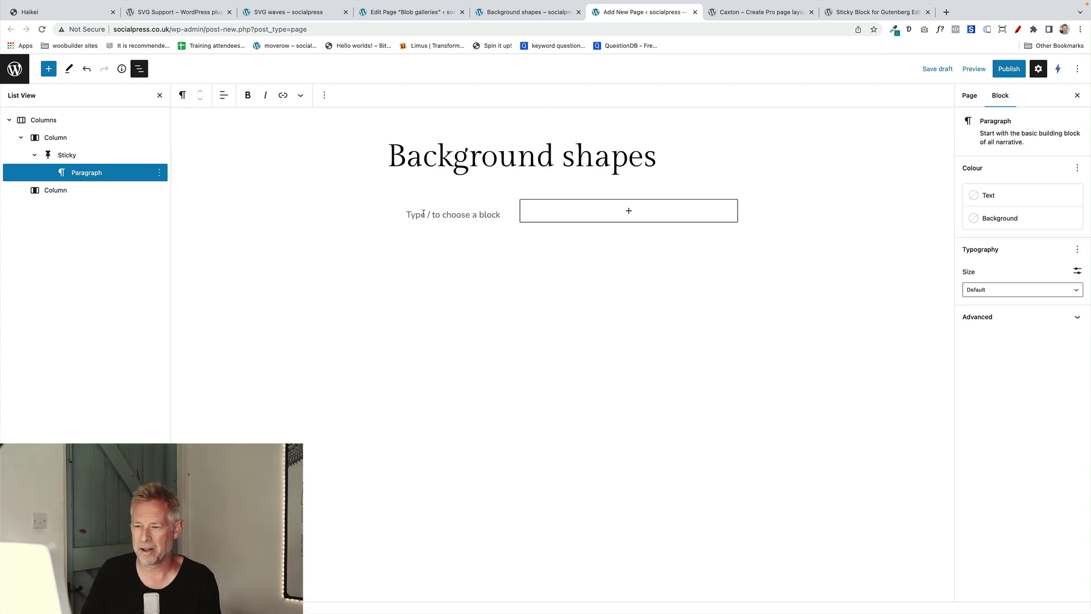
pyautogui.write('Football')
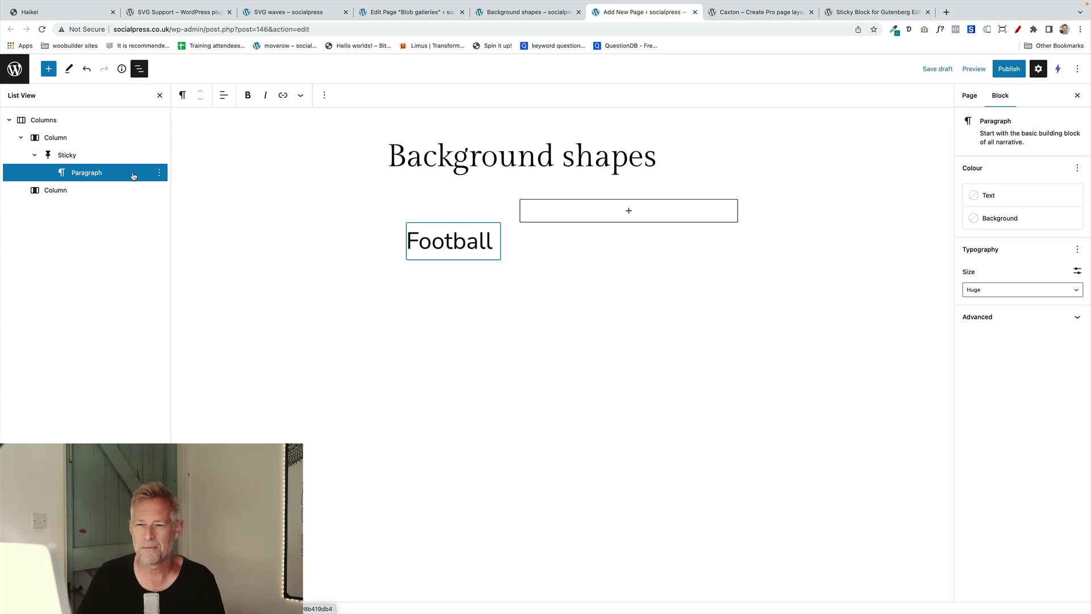
# Group the Football paragraph from its List View options, expand the Group, and open its background colour
pyautogui.click(159, 173)
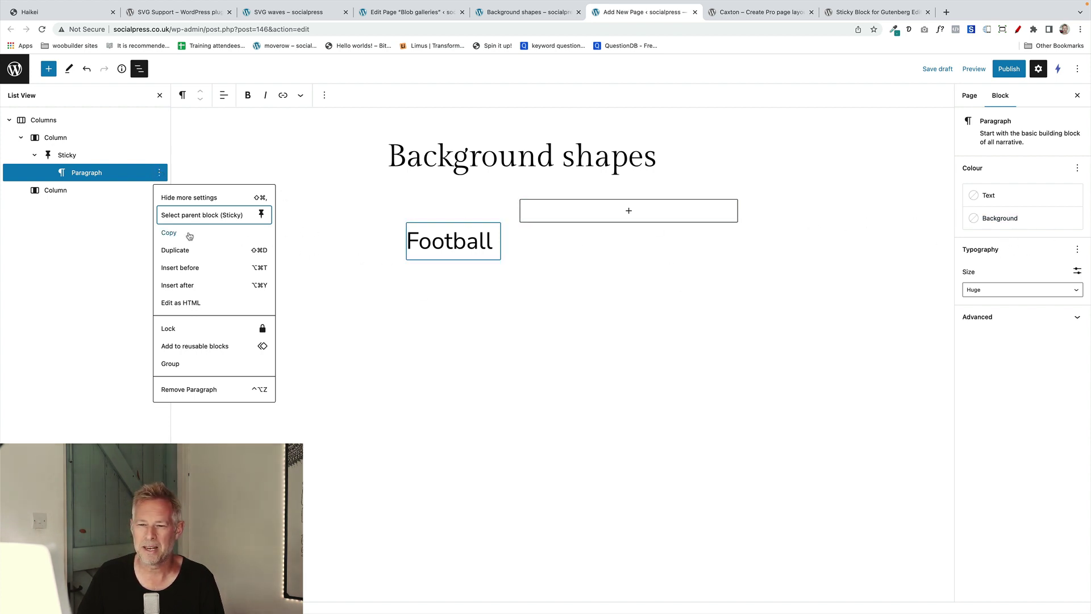
pyautogui.click(74, 170)
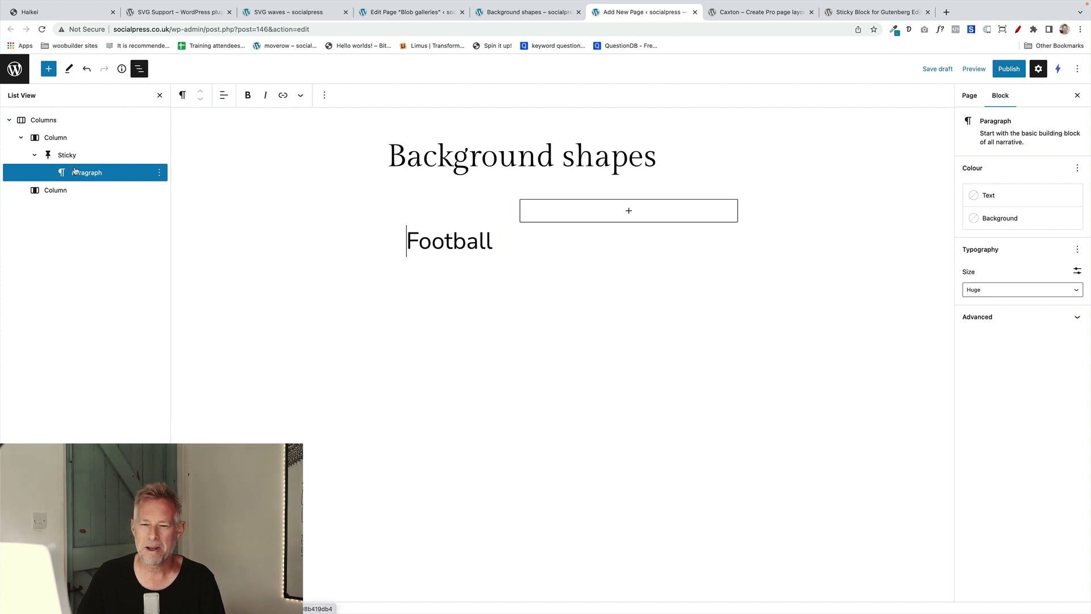
pyautogui.click(159, 172)
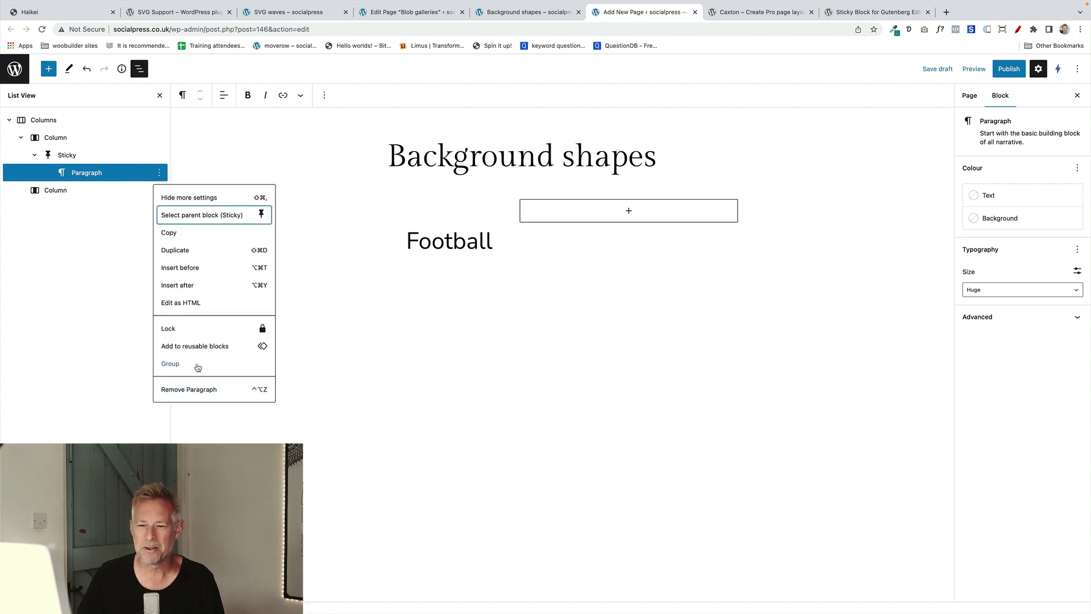
pyautogui.click(170, 364)
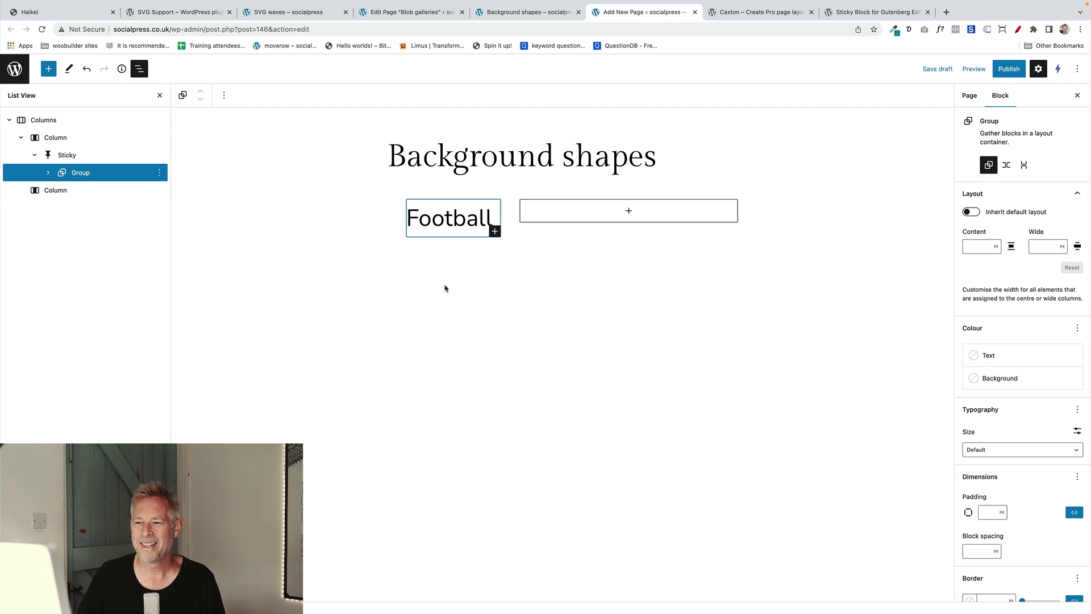
pyautogui.click(49, 173)
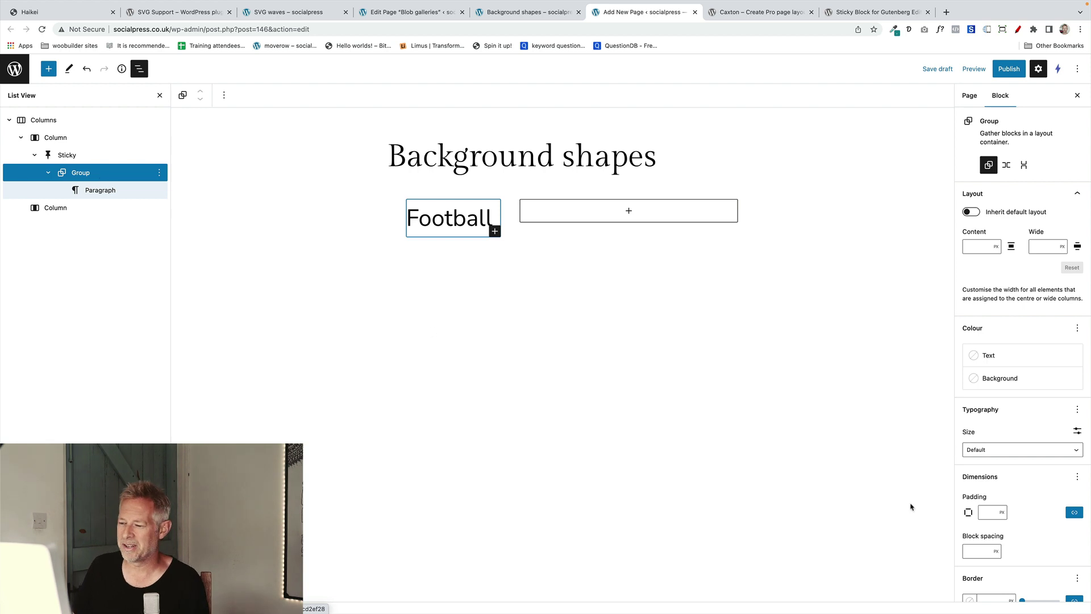
pyautogui.scroll(-2, 994, 555)
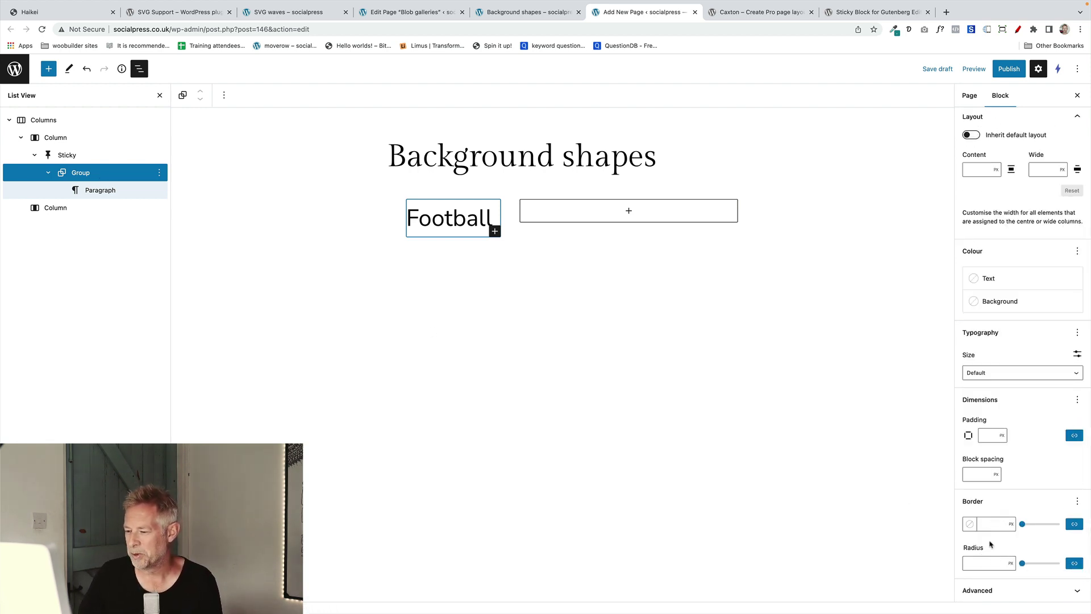
pyautogui.click(1027, 304)
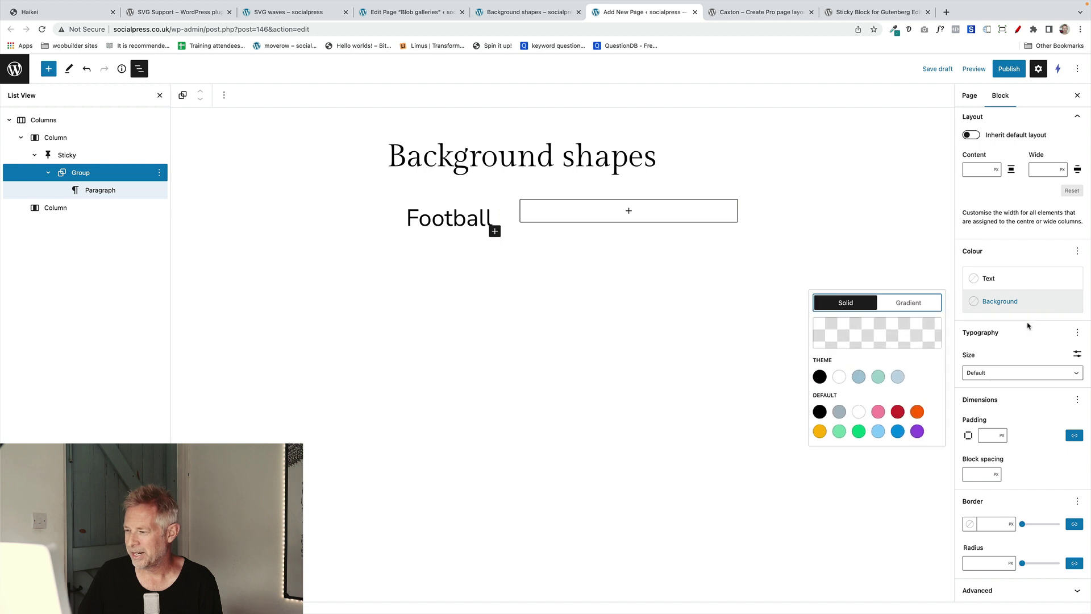
# Give the Football group the light blue Tertiary background
pyautogui.click(898, 378)
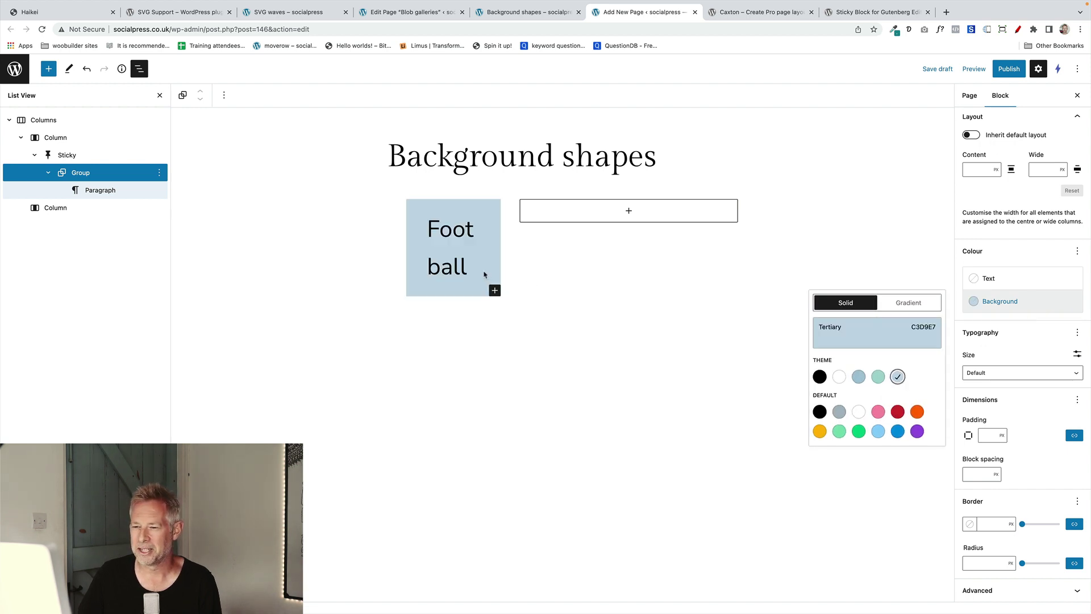
pyautogui.doubleClick(474, 223)
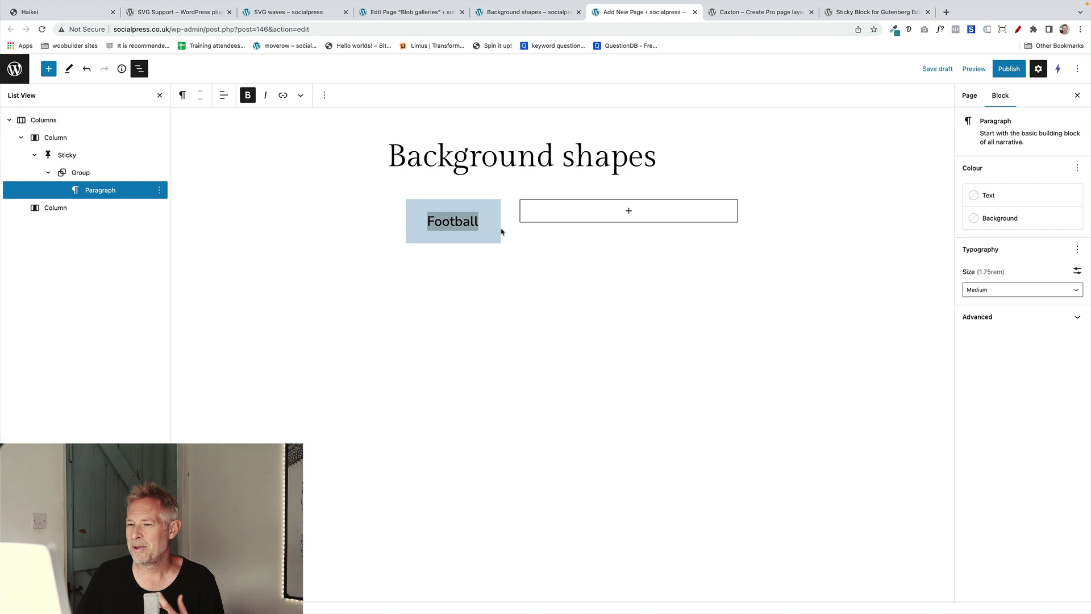
pyautogui.click(497, 234)
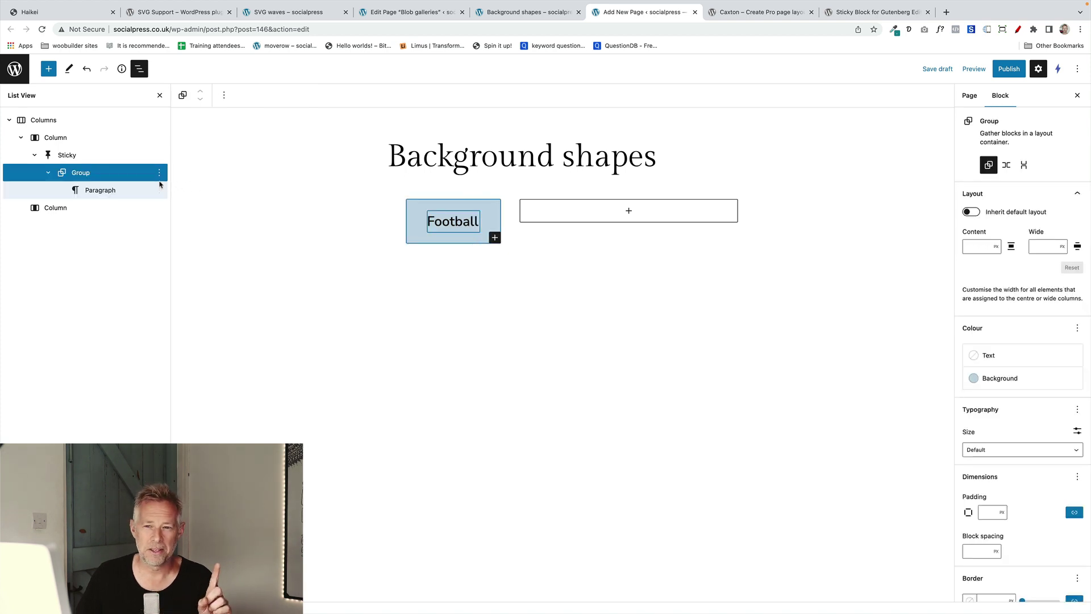
# Round the Football group's corners separately: 30 px top-left and 100 px top-right
pyautogui.scroll(-3, 956, 479)
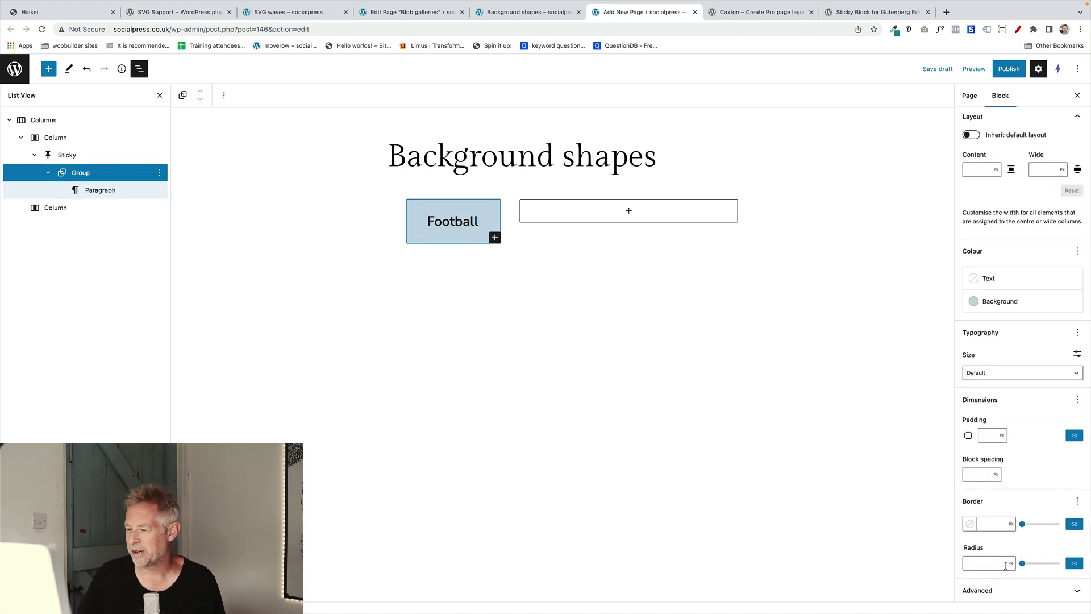
pyautogui.moveTo(1026, 565)
pyautogui.mouseDown()
pyautogui.moveTo(1056, 565)
pyautogui.moveTo(1023, 568)
pyautogui.mouseUp()
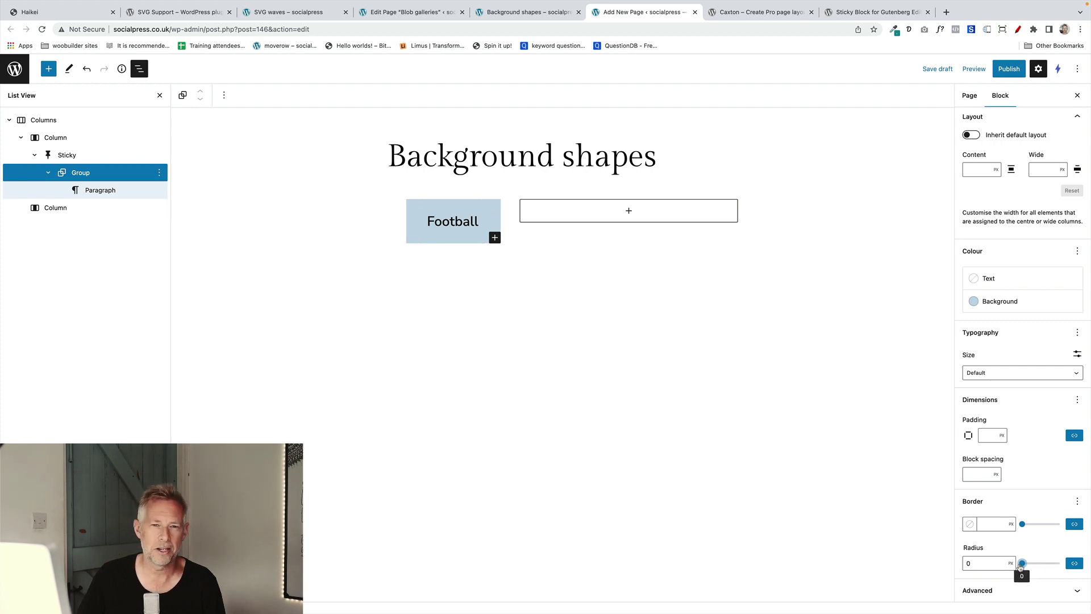
pyautogui.click(1073, 563)
pyautogui.scroll(-1, 1006, 556)
pyautogui.click(968, 541)
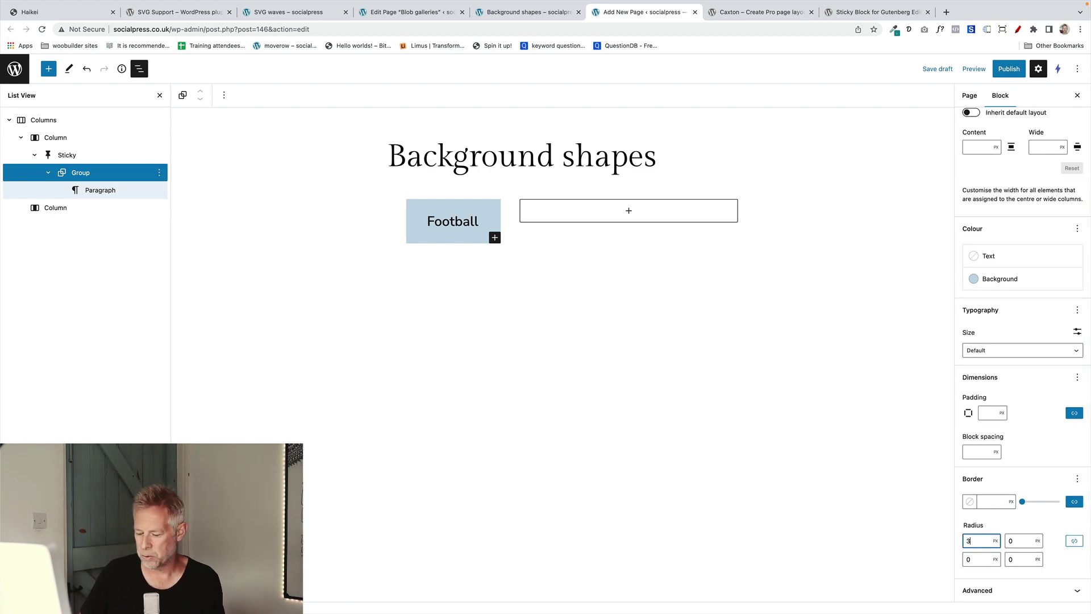
pyautogui.write('30')
pyautogui.click(1019, 540)
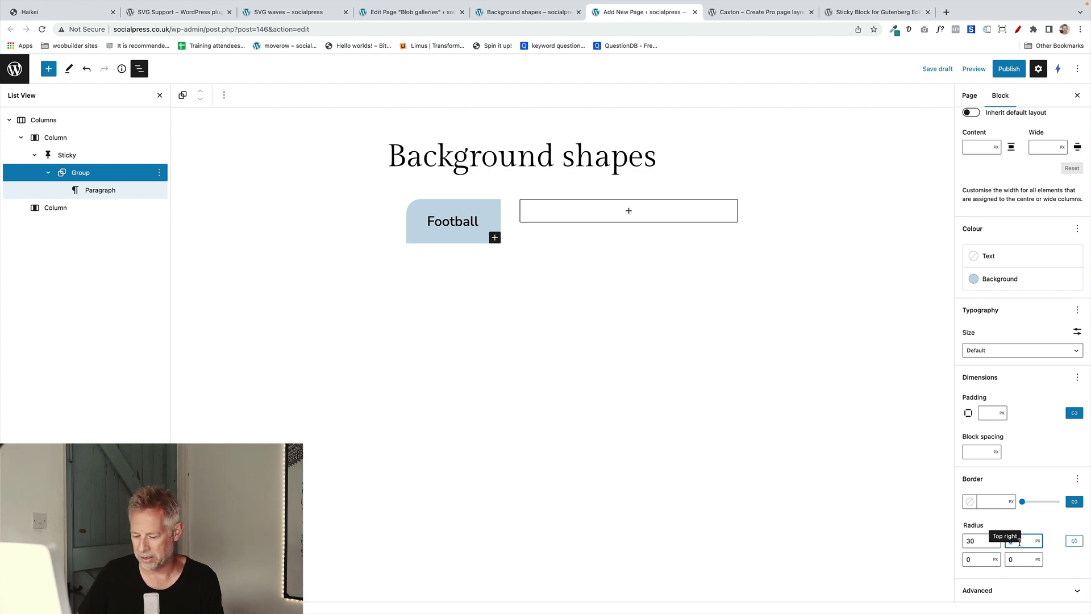
pyautogui.write('100')
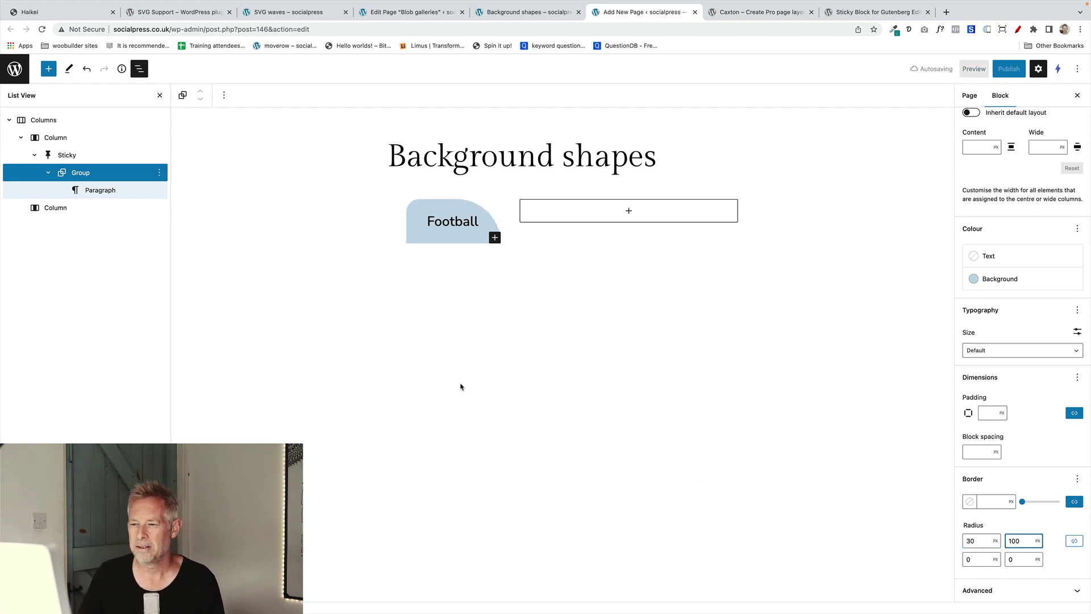
# Step through the Column, Sticky, Group and Football paragraph blocks in List View, ending on the Football group
pyautogui.click(453, 258)
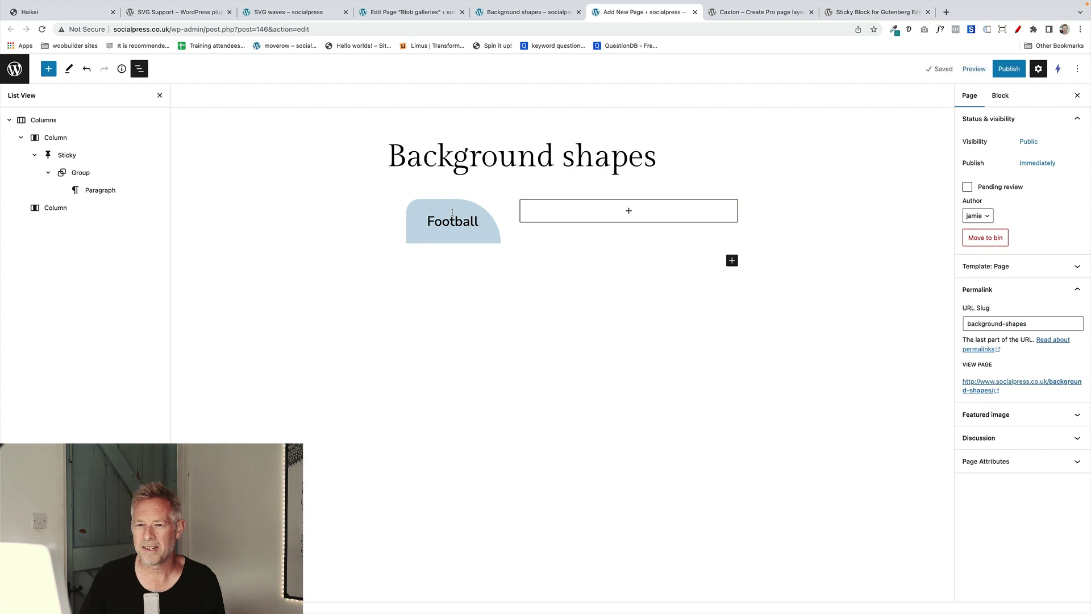
pyautogui.click(52, 139)
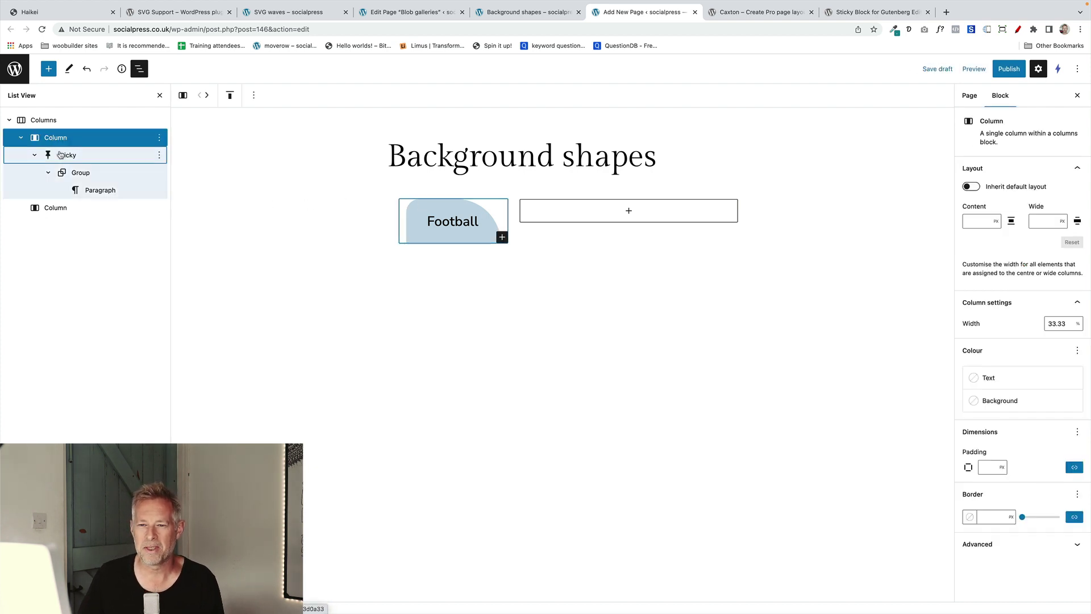
pyautogui.click(66, 156)
pyautogui.click(72, 174)
pyautogui.click(85, 190)
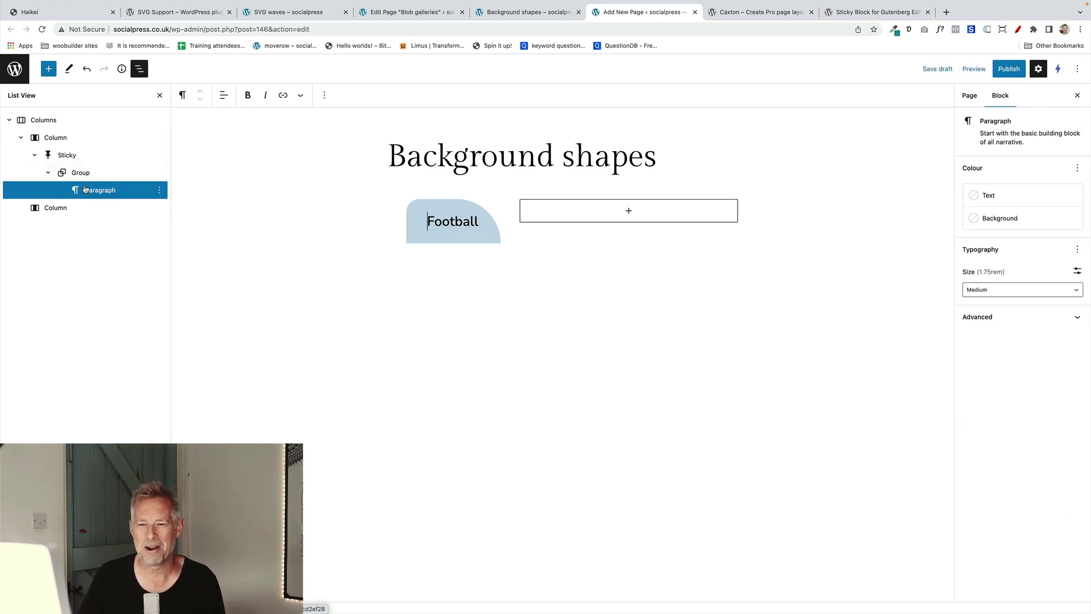
pyautogui.click(408, 208)
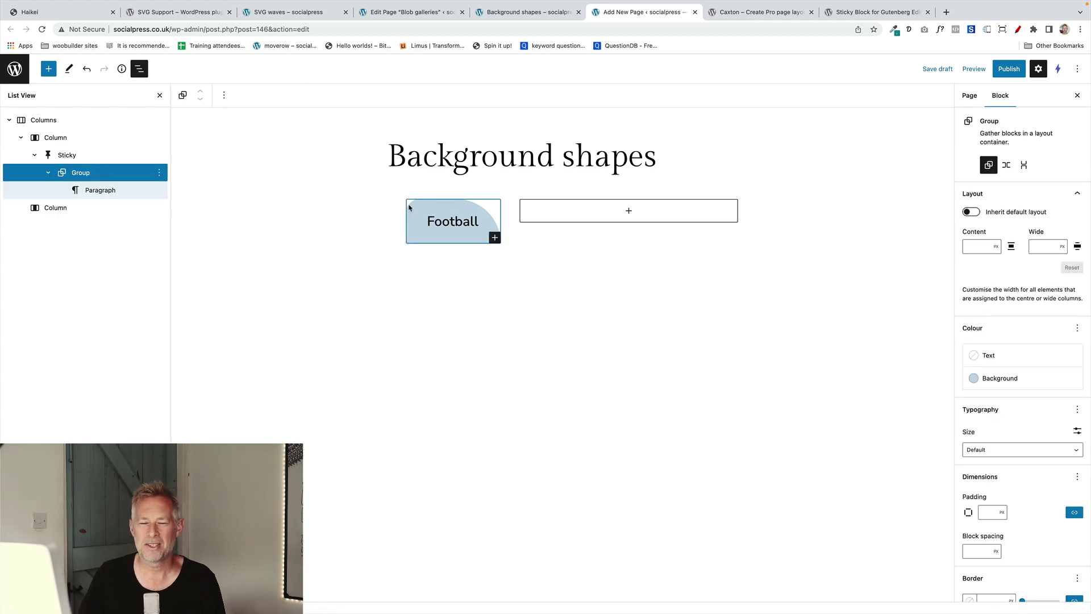
# Copy generated placeholder paragraphs for the empty second column
pyautogui.click(611, 213)
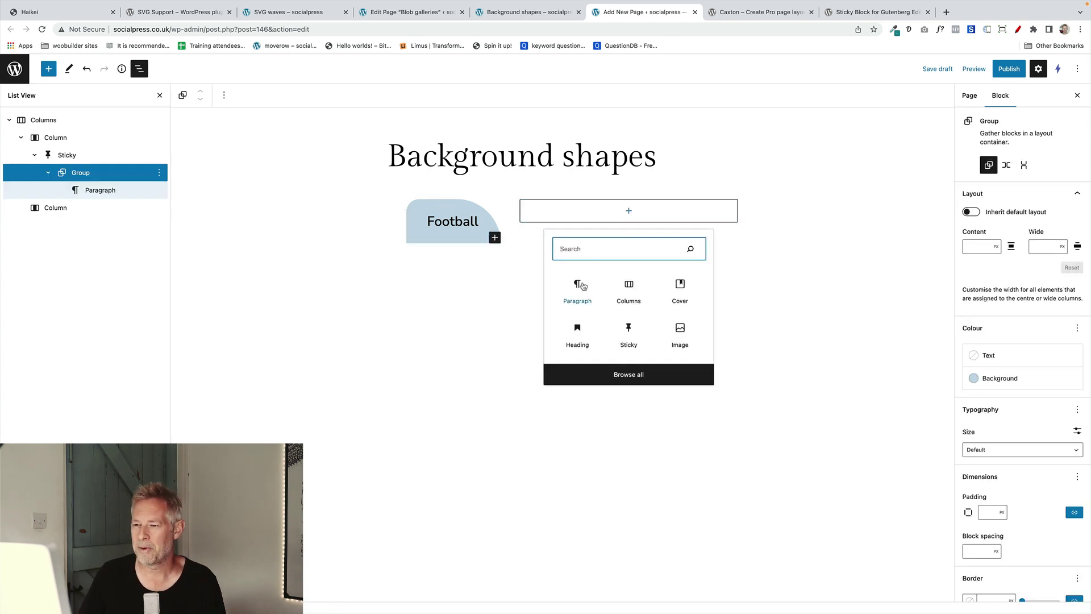
pyautogui.click(908, 54)
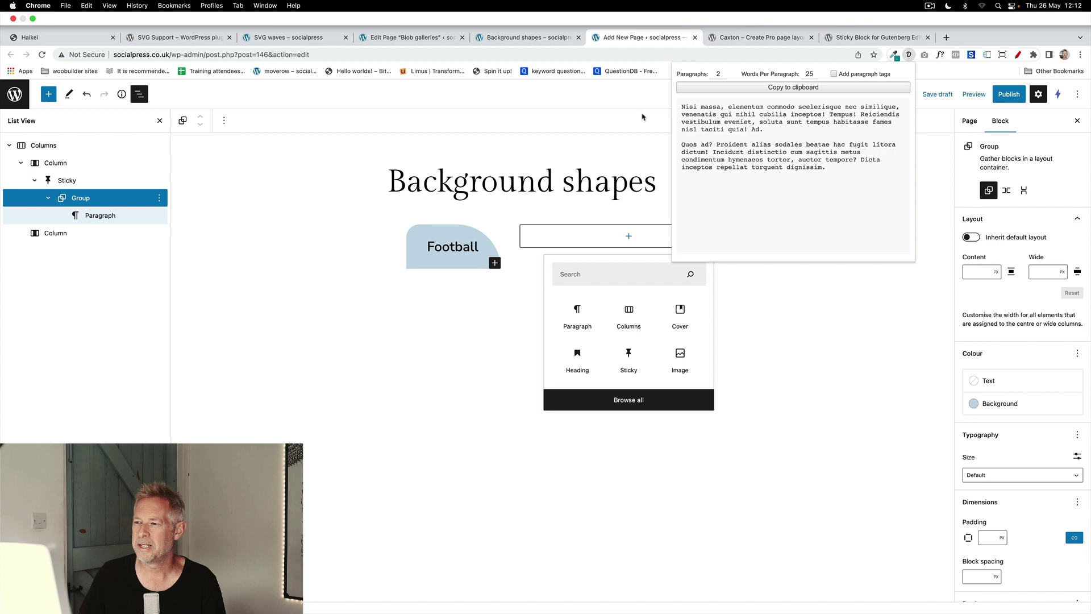
pyautogui.click(692, 122)
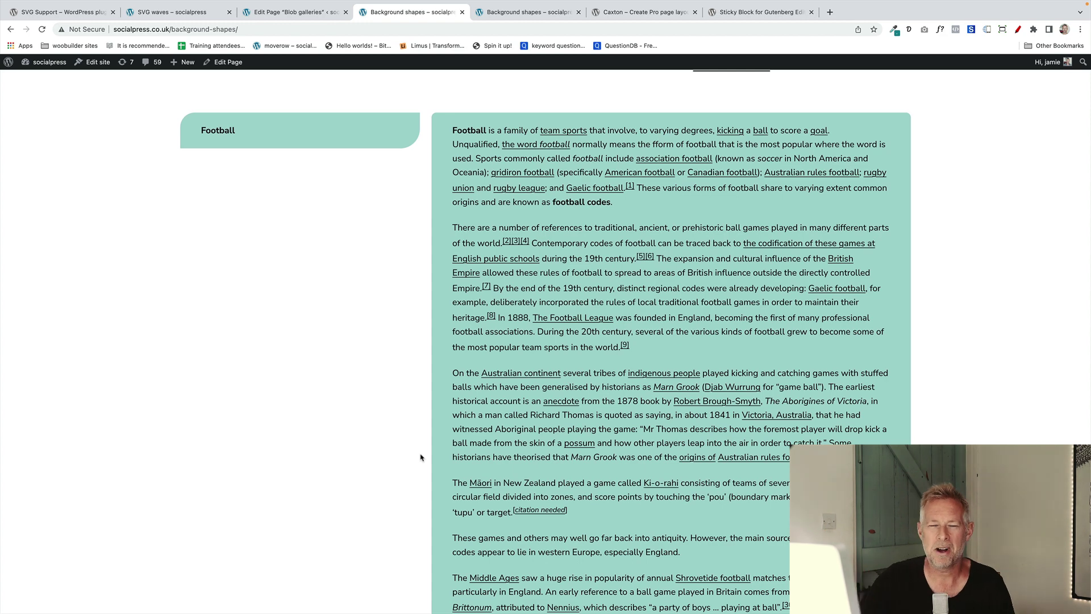
# Scroll the live Background shapes page to watch the Football and Cricket labels stick
pyautogui.moveTo(256, 137); pyautogui.dragTo(191, 141)
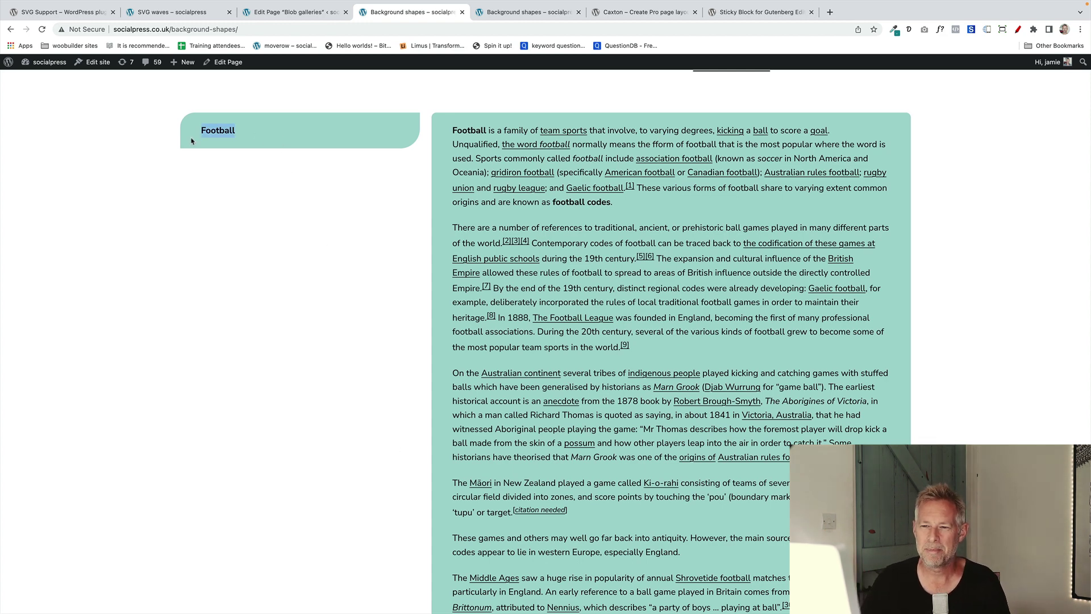
pyautogui.scroll(-2, 267, 340)
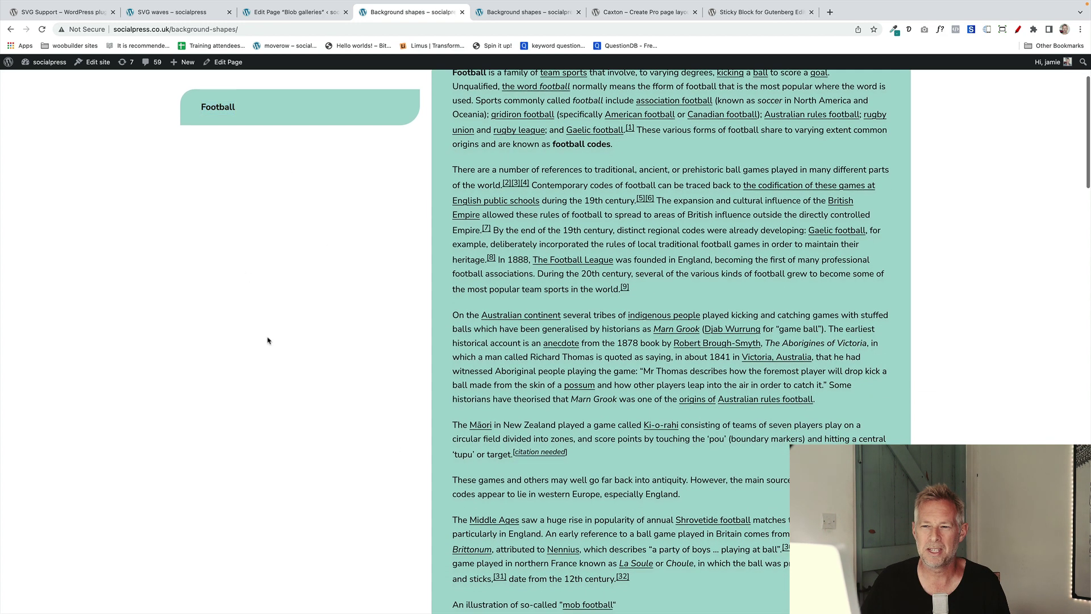
pyautogui.scroll(-8, 267, 340)
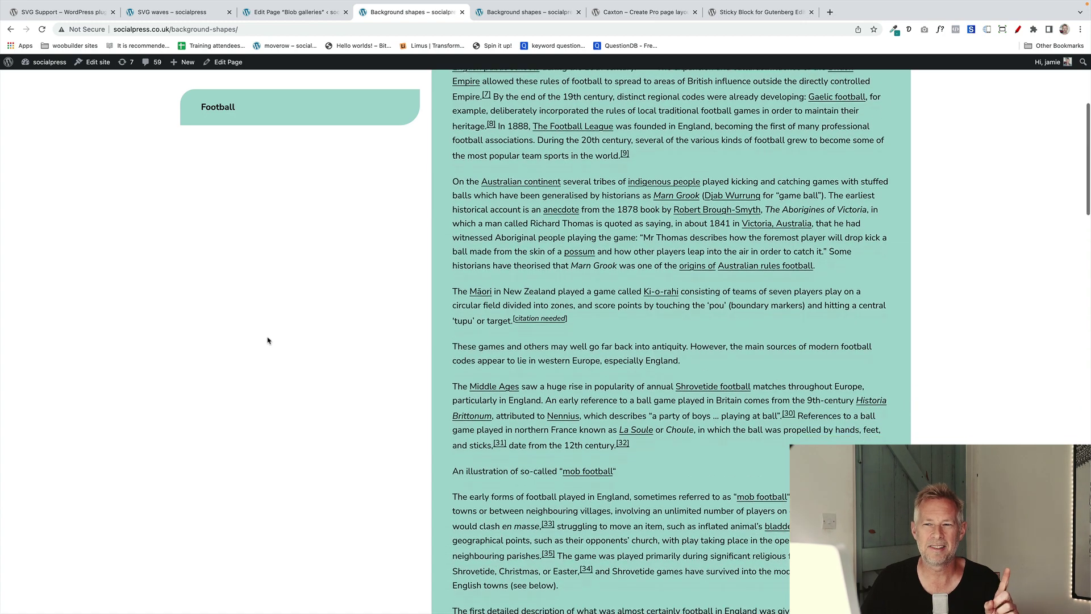
pyautogui.scroll(-6, 267, 340)
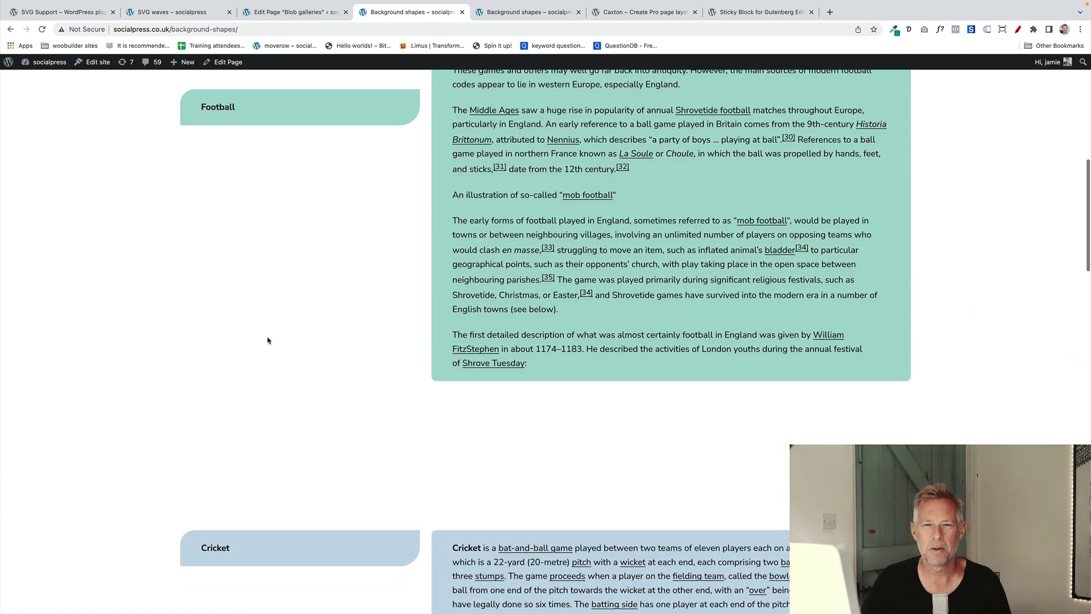
pyautogui.scroll(-4, 268, 340)
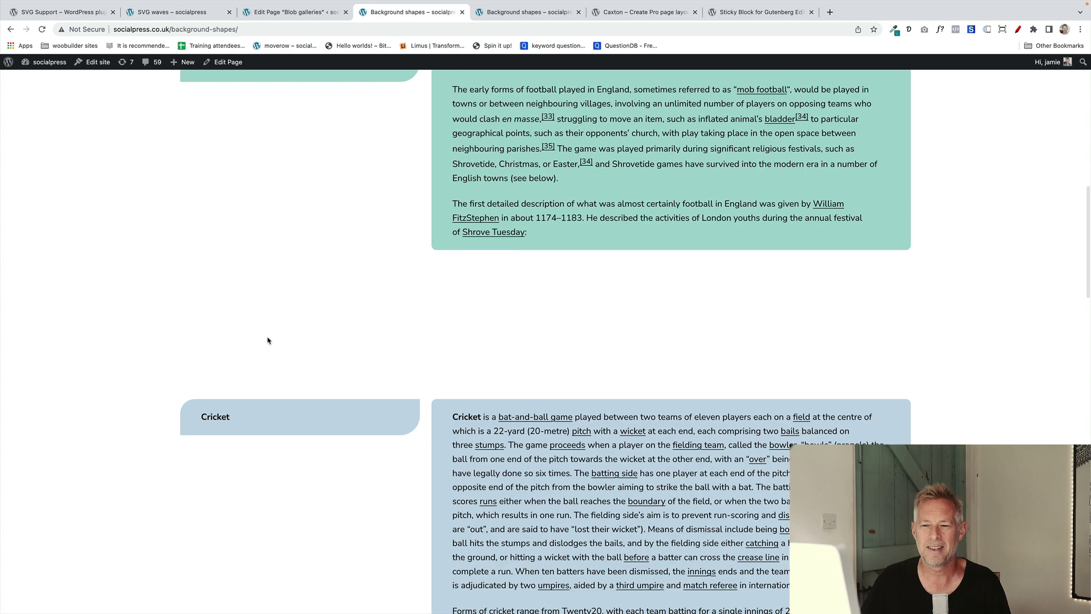
pyautogui.scroll(-3, 267, 340)
pyautogui.scroll(-7, 268, 341)
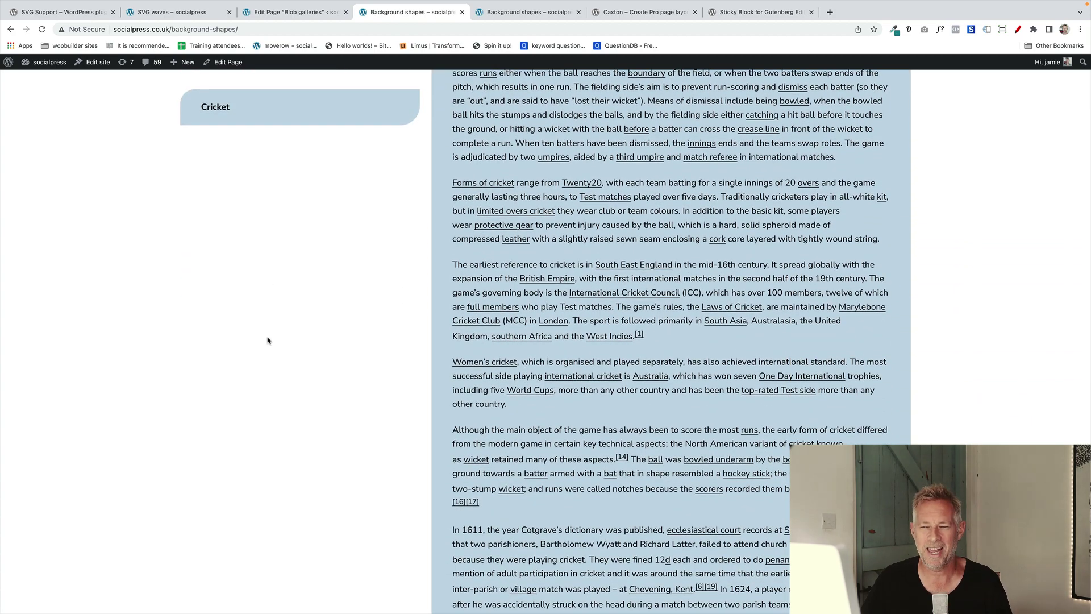
pyautogui.scroll(5, 267, 340)
pyautogui.scroll(10, 267, 340)
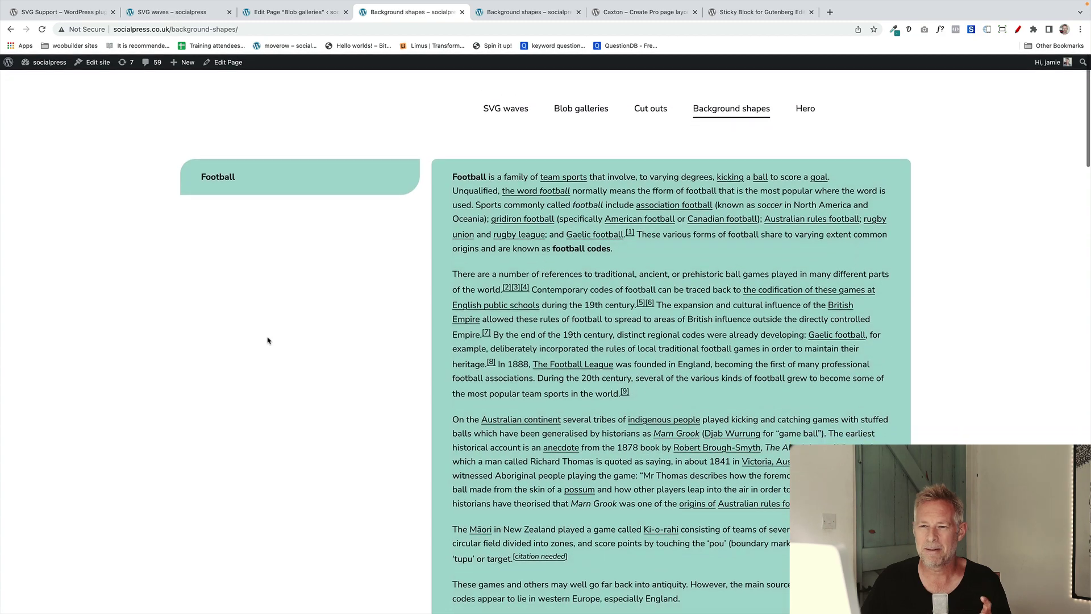
pyautogui.scroll(-5, 267, 341)
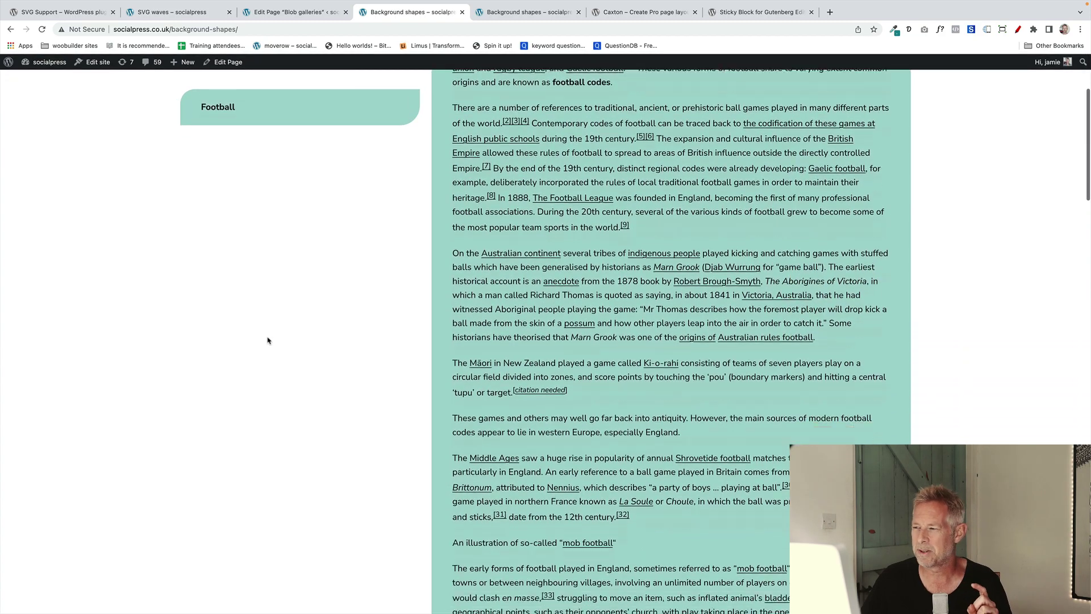
pyautogui.scroll(-5, 268, 341)
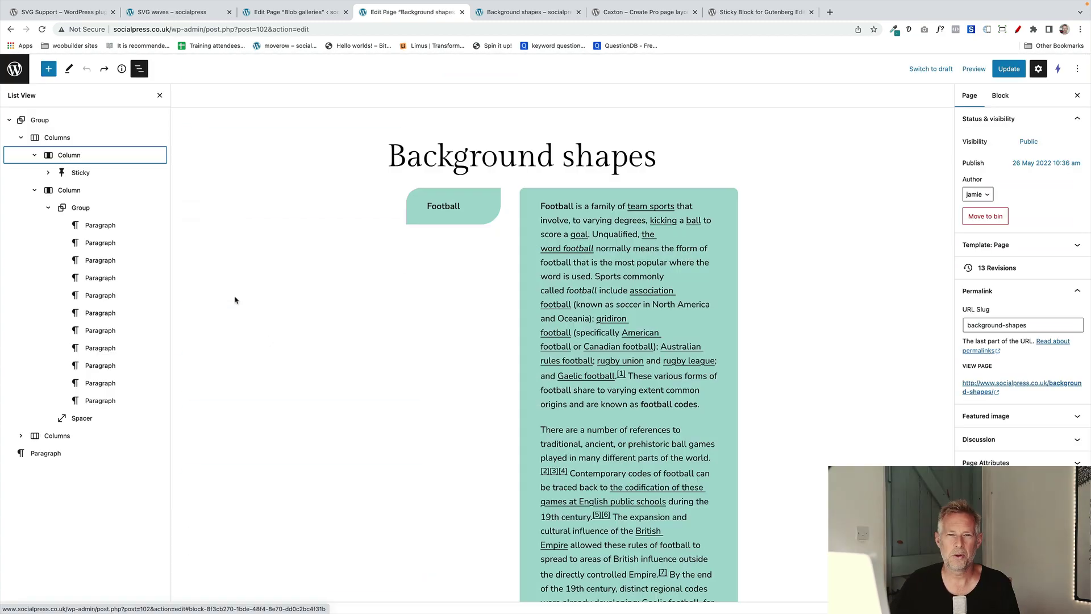
# Check that the Sticky Football block's Pushup Element is set to .cricket
pyautogui.click(78, 174)
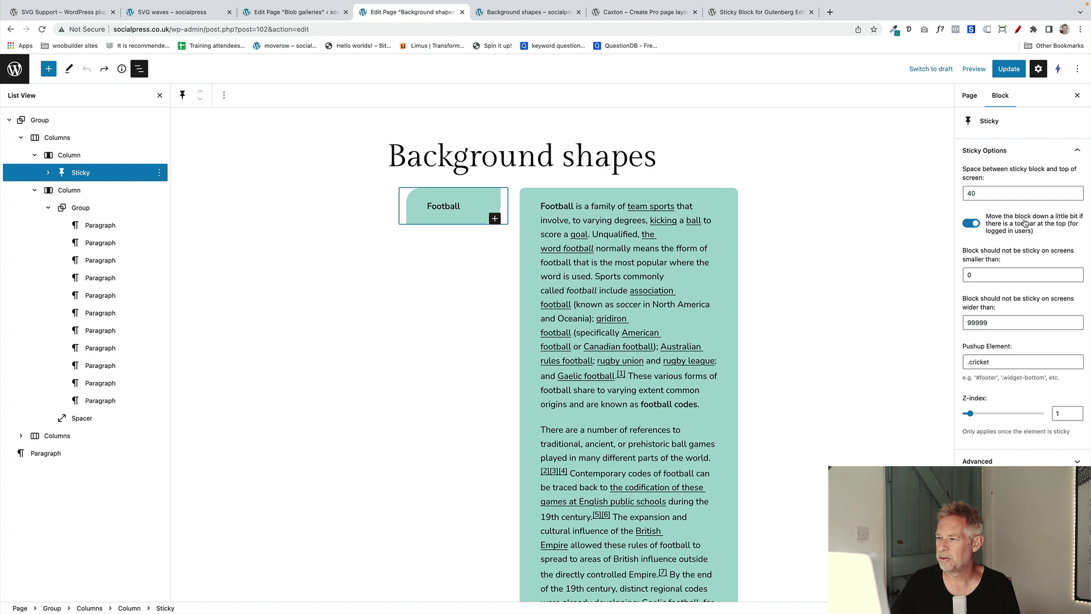
pyautogui.moveTo(1020, 348); pyautogui.dragTo(963, 362)
pyautogui.click(956, 350)
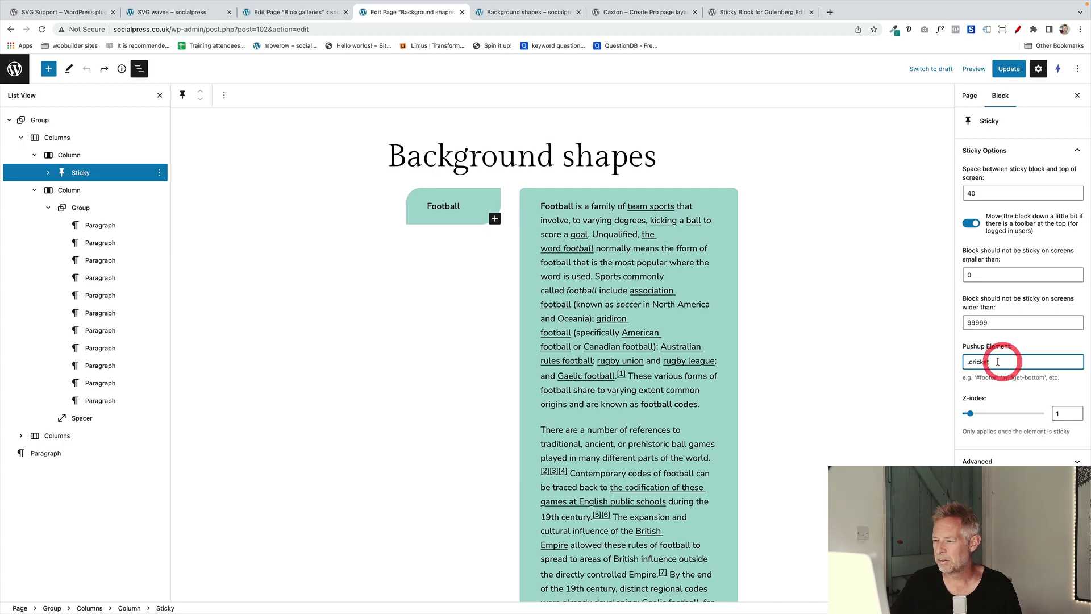
pyautogui.scroll(-3, 670, 422)
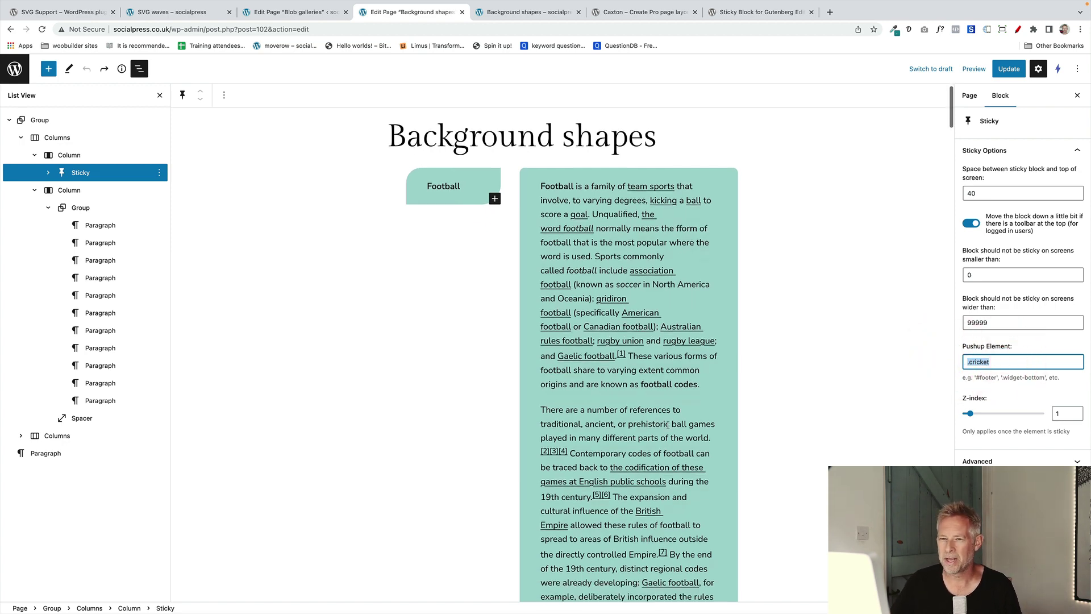
pyautogui.scroll(-9, 668, 423)
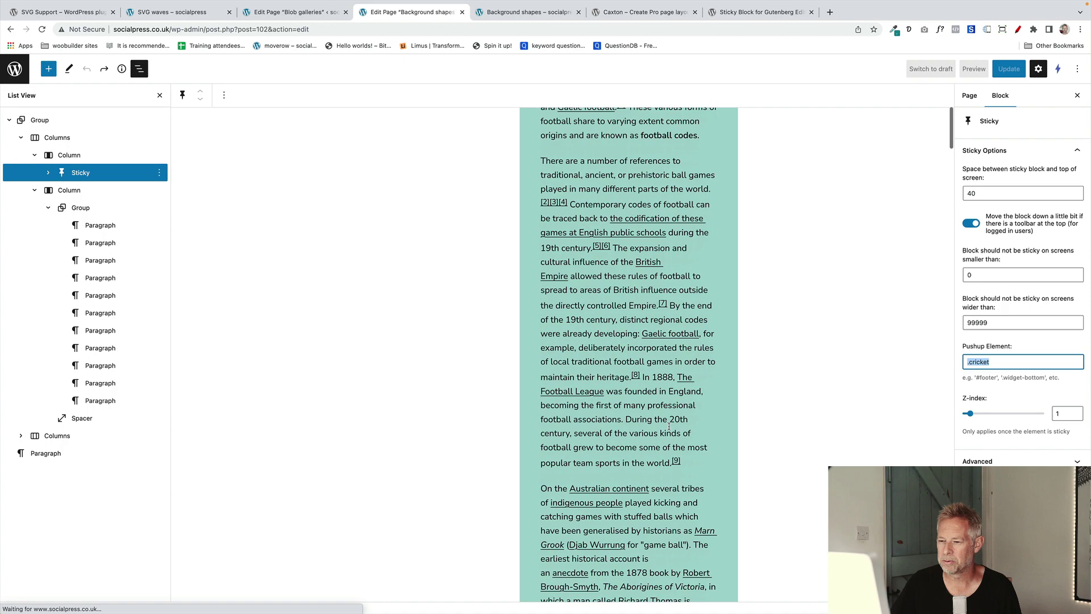
pyautogui.scroll(-15, 670, 427)
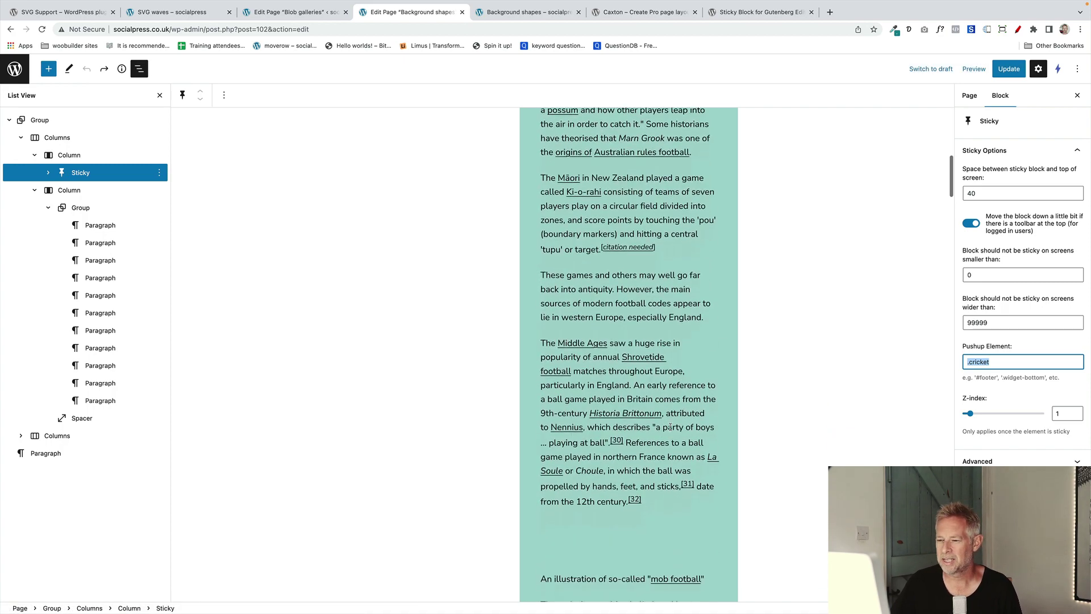
pyautogui.scroll(5, 671, 426)
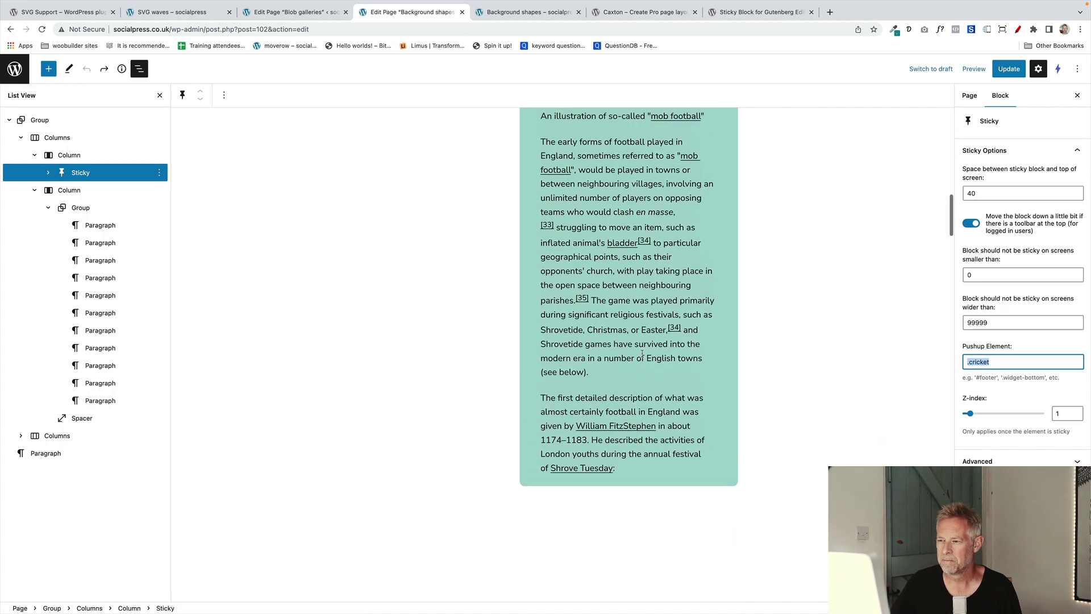
# Confirm the paragraph's Advanced CSS class is cricket
pyautogui.click(630, 297)
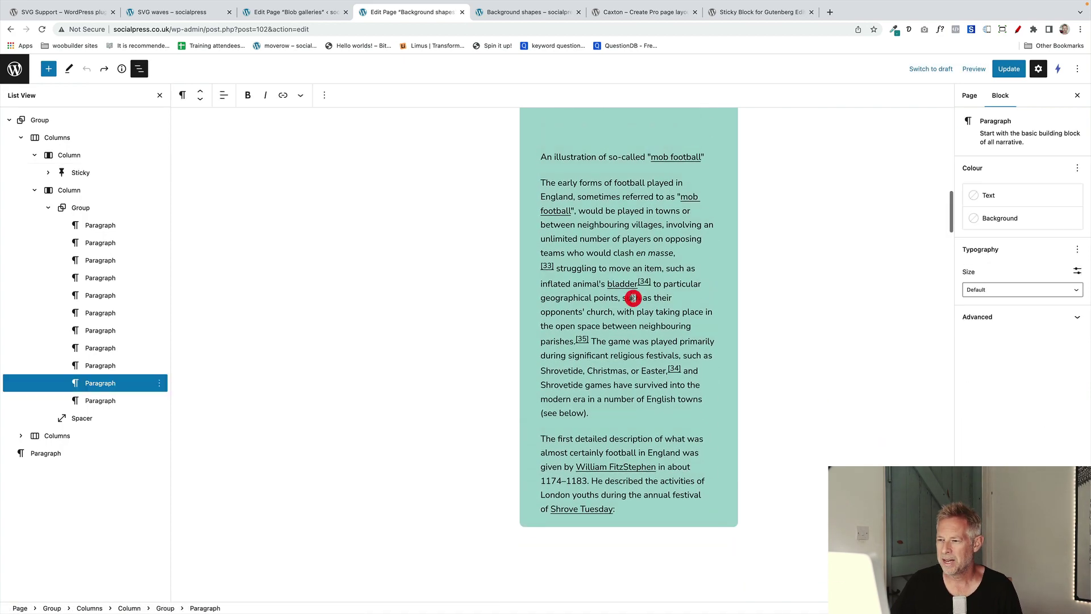
pyautogui.click(975, 317)
pyautogui.doubleClick(1023, 450)
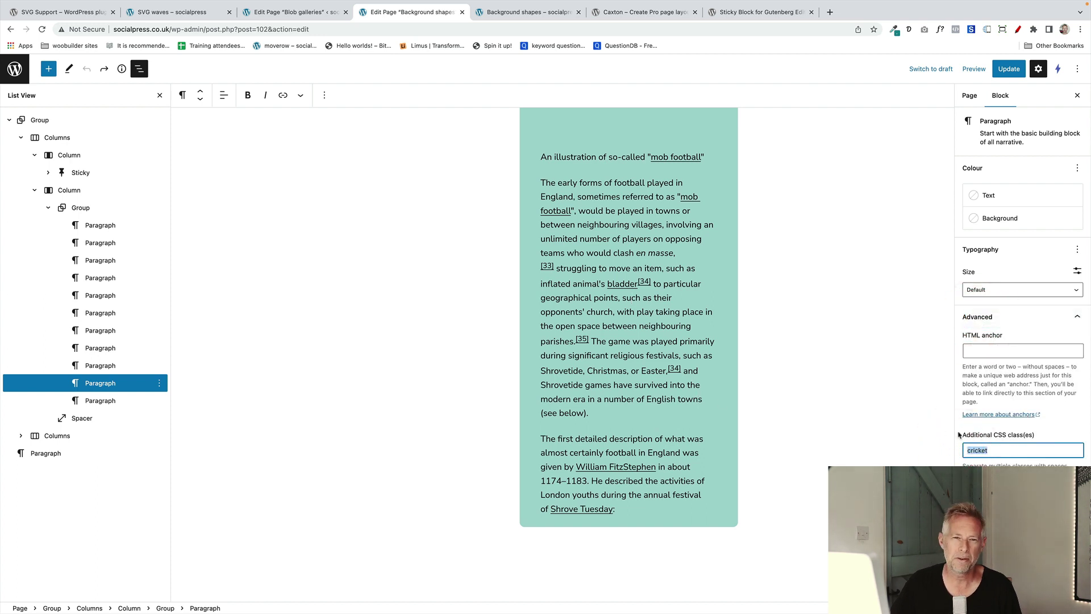
pyautogui.click(1001, 449)
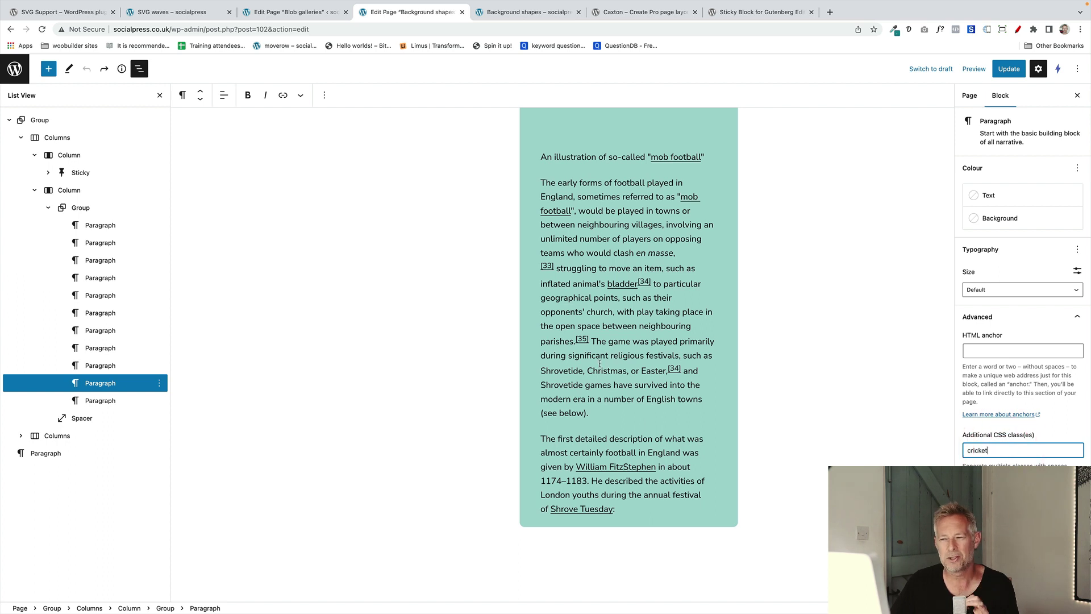
pyautogui.click(600, 341)
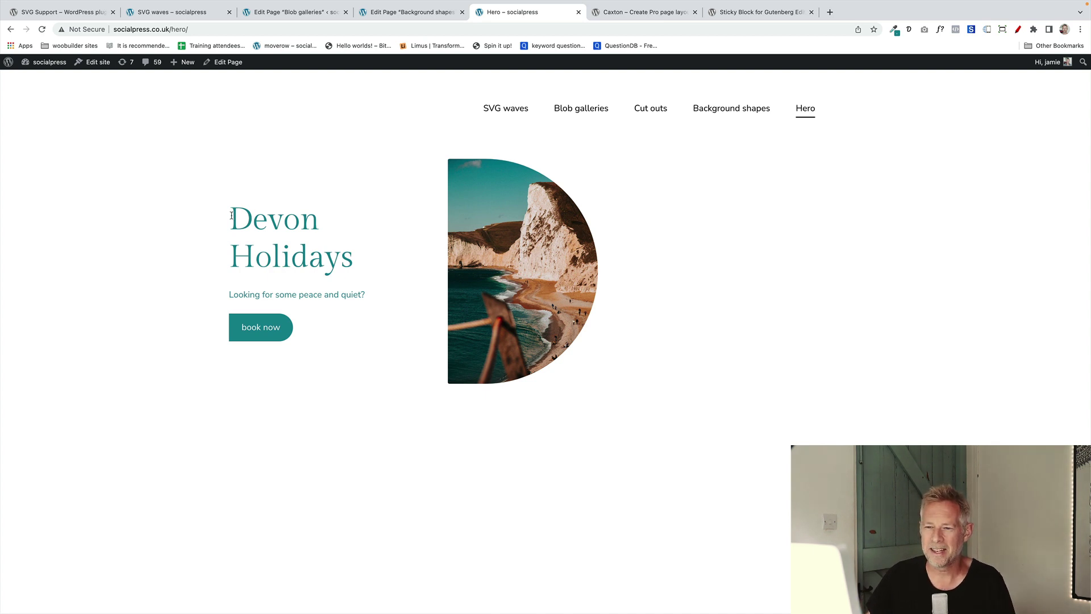
# Inspect the hero image's 300 px right-corner border radius
pyautogui.moveTo(231, 215); pyautogui.dragTo(253, 219)
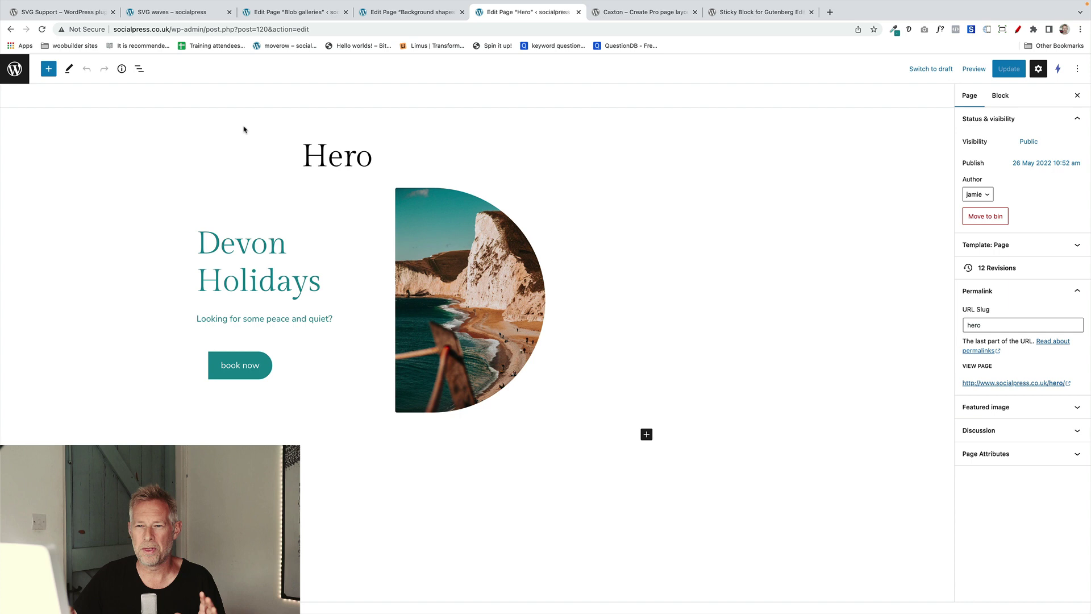
pyautogui.click(410, 195)
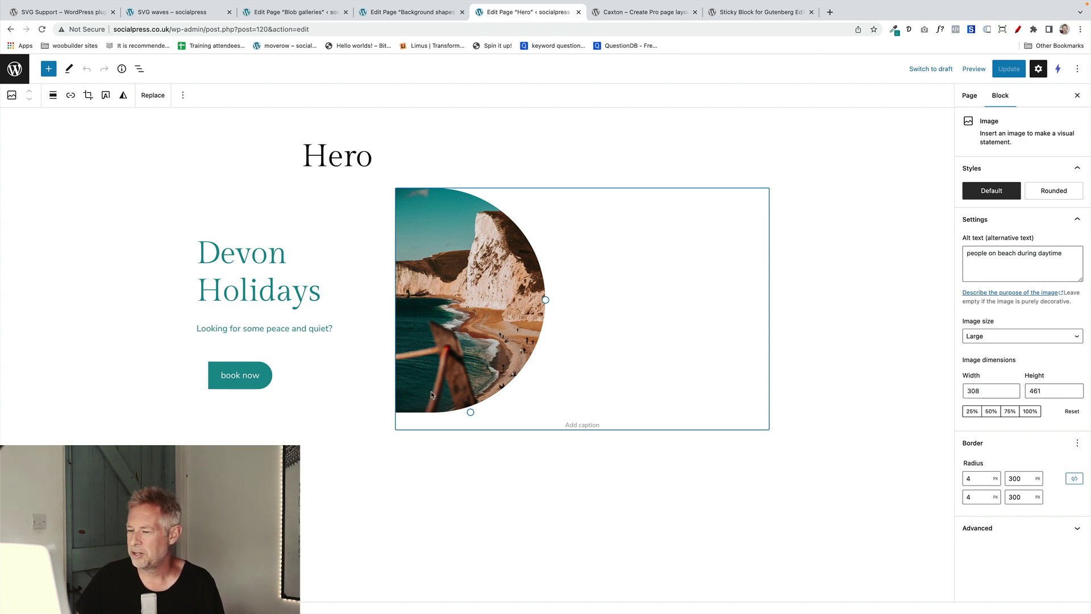
pyautogui.doubleClick(1017, 477)
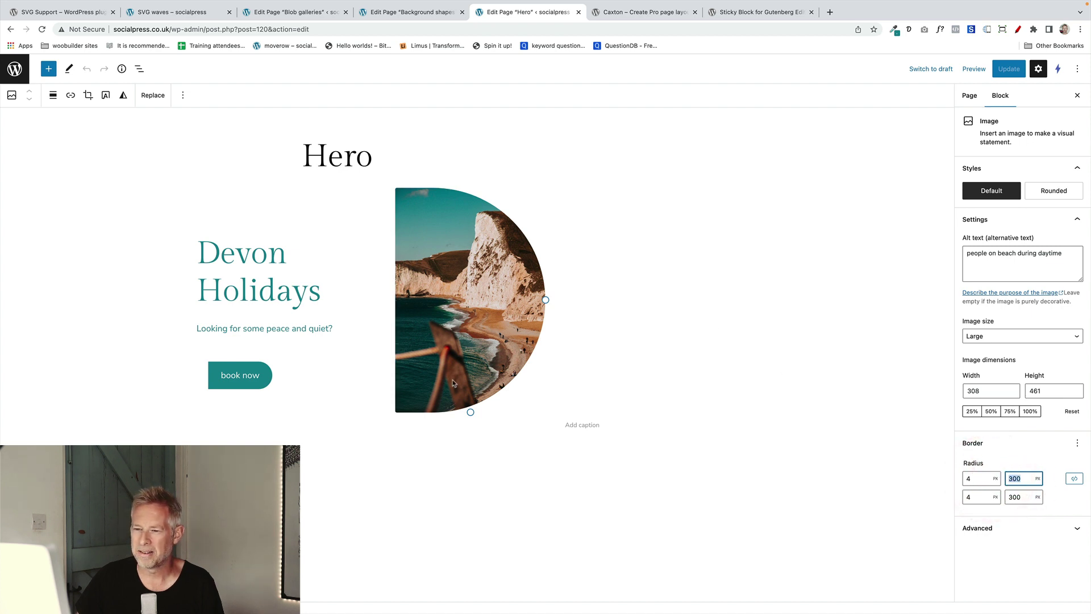
# Show the book now button's radius for each corner separately
pyautogui.click(217, 373)
pyautogui.click(214, 364)
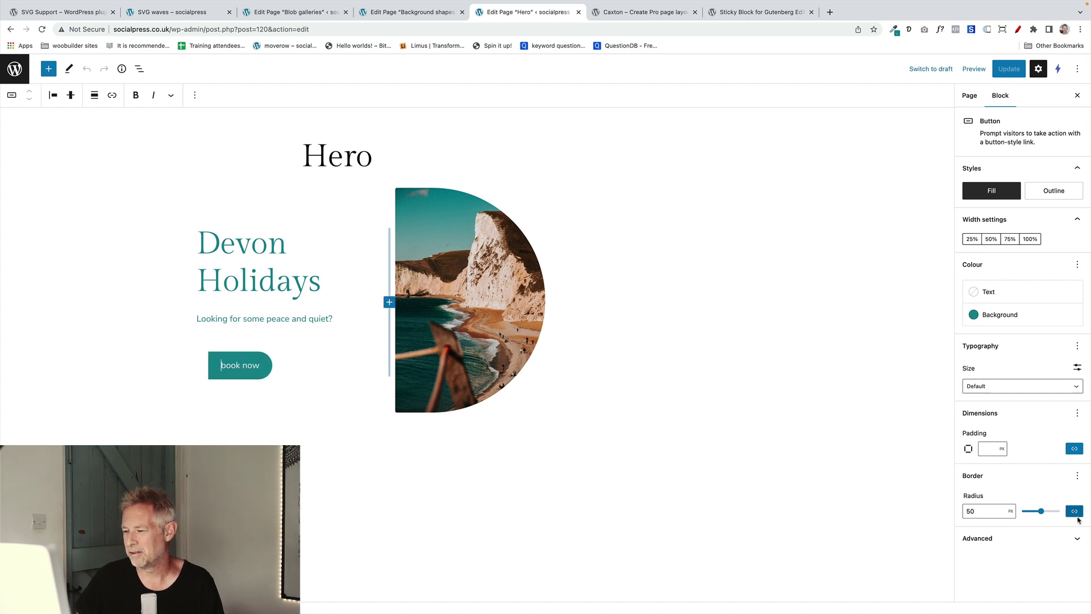
pyautogui.click(1073, 513)
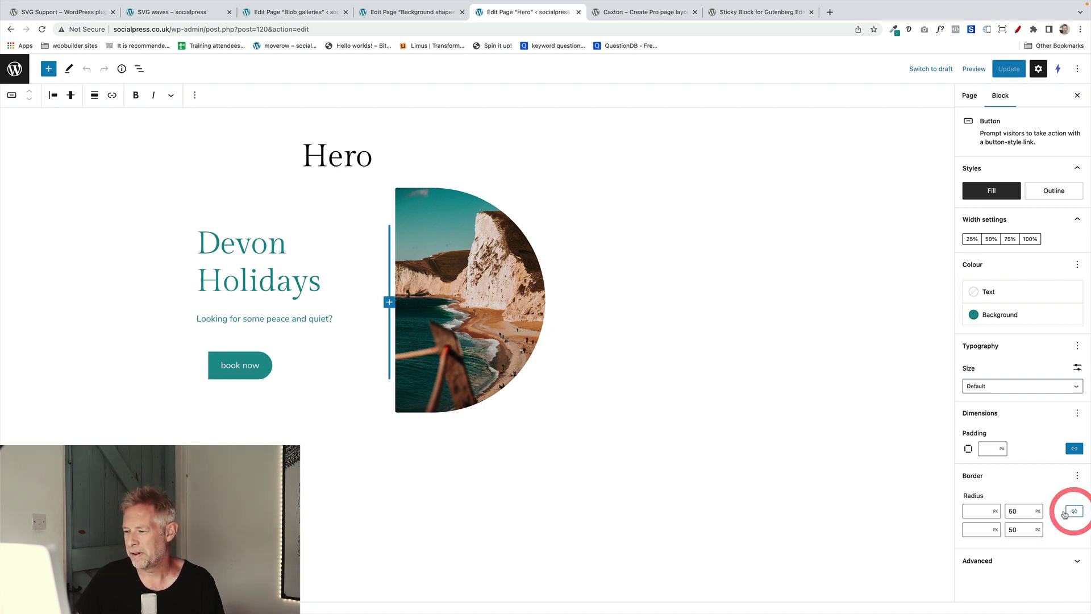